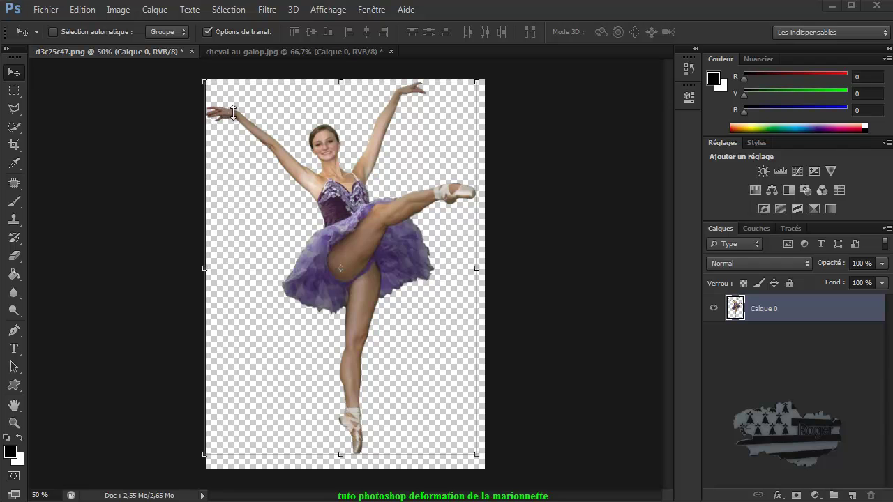
Step: Browse the Edition menu to find the Déformation de la marionnette (puppet warp) command
click(80, 10)
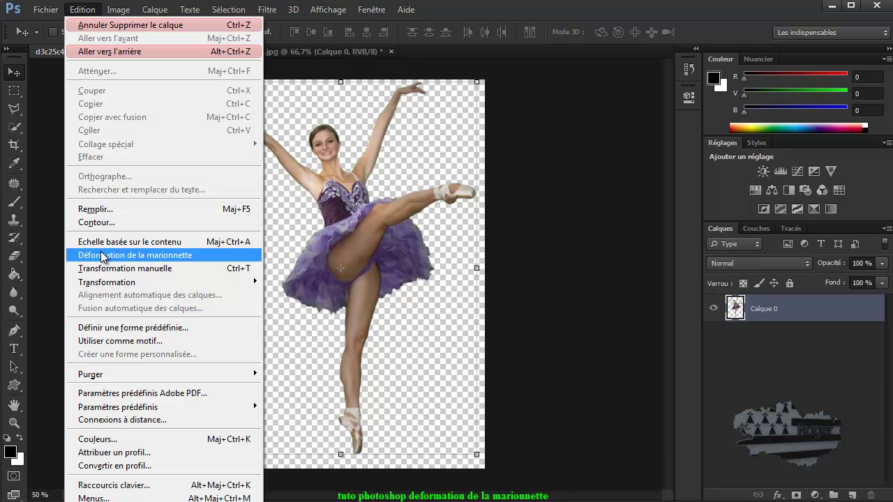
click(537, 129)
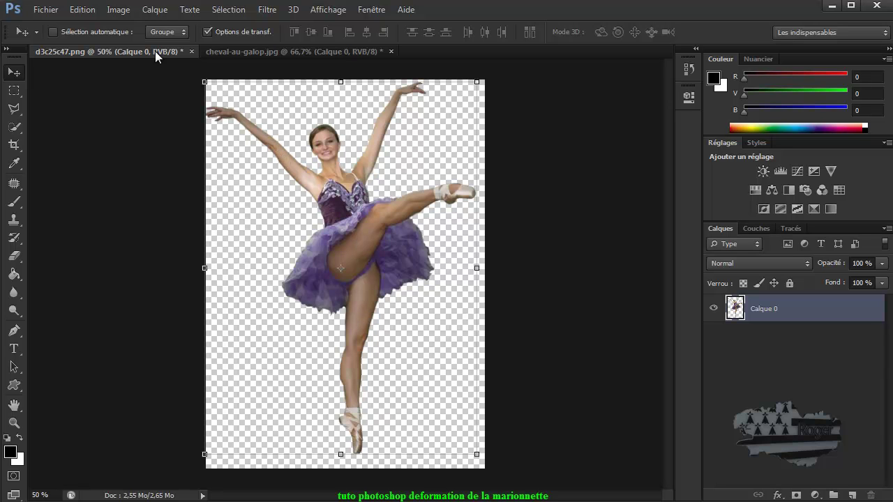
click(81, 10)
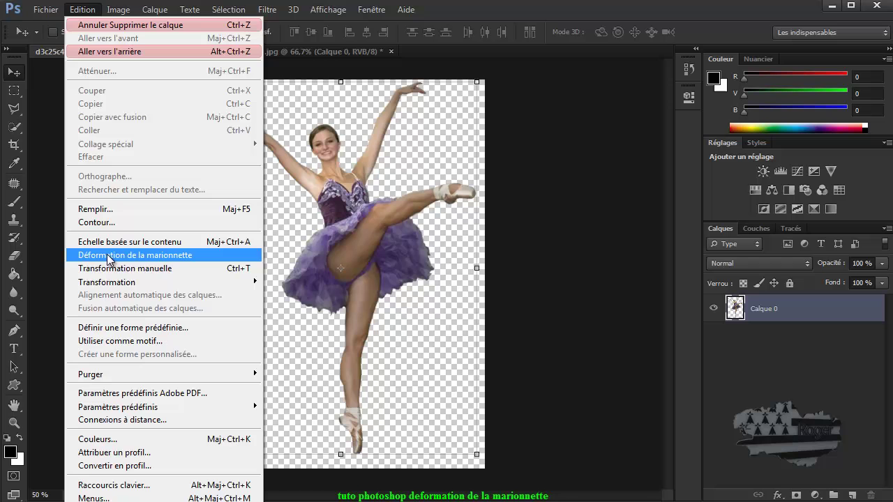
Step: Apply Déformation de la marionnette to Calque 0, then zoom in and pan to centre the meshed dancer
click(109, 257)
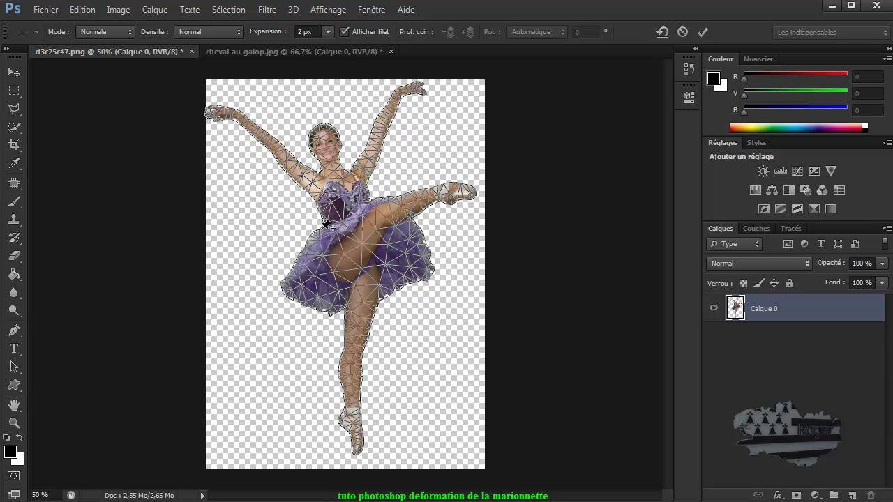
scroll(343, 221, up, 1)
scroll(343, 222, up, 1)
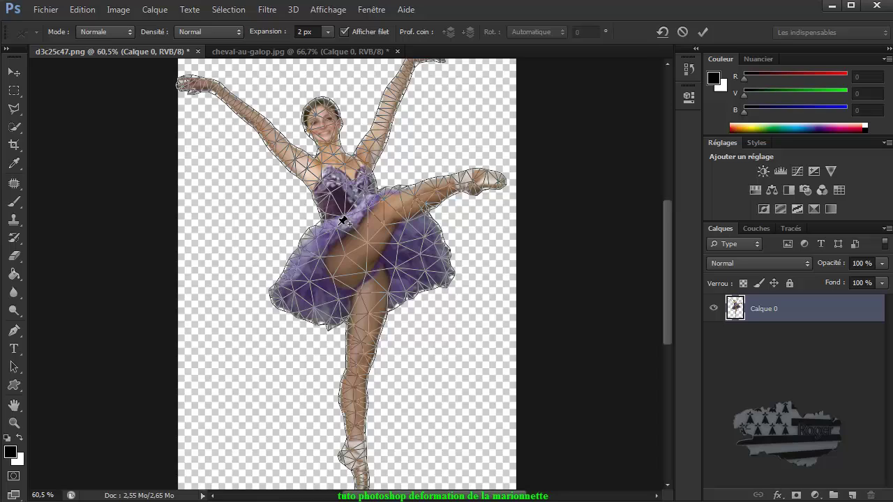
scroll(343, 221, up, 1)
scroll(343, 221, up, 1)
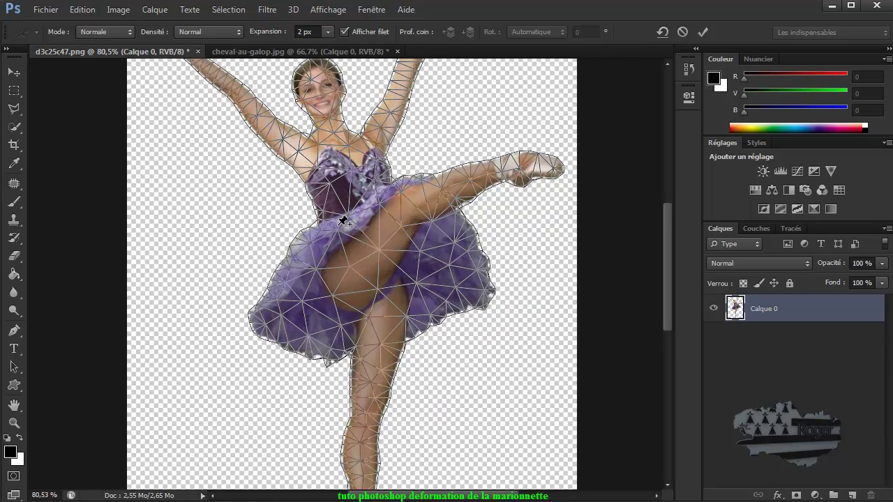
scroll(343, 221, down, 1)
scroll(343, 221, up, 2)
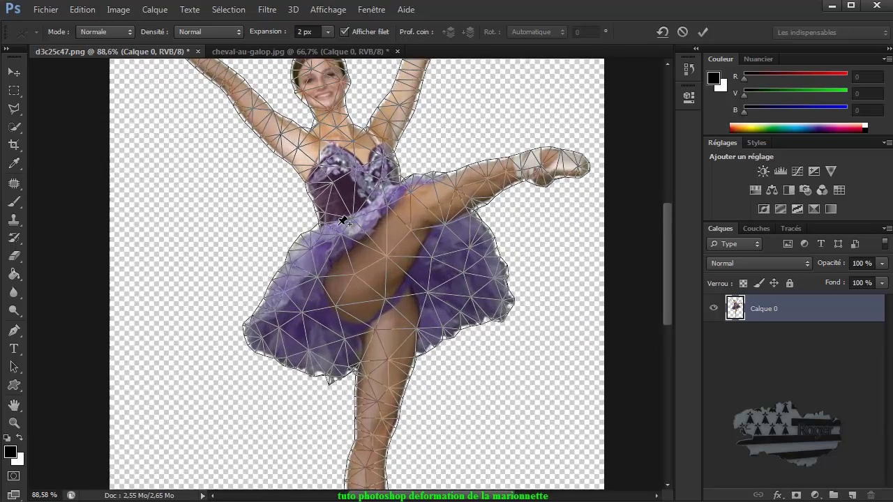
scroll(342, 221, down, 2)
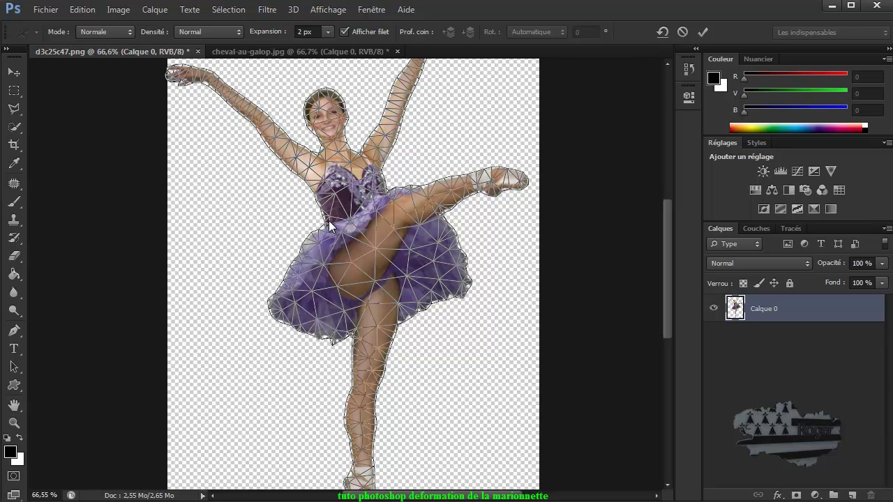
key(alt+space)
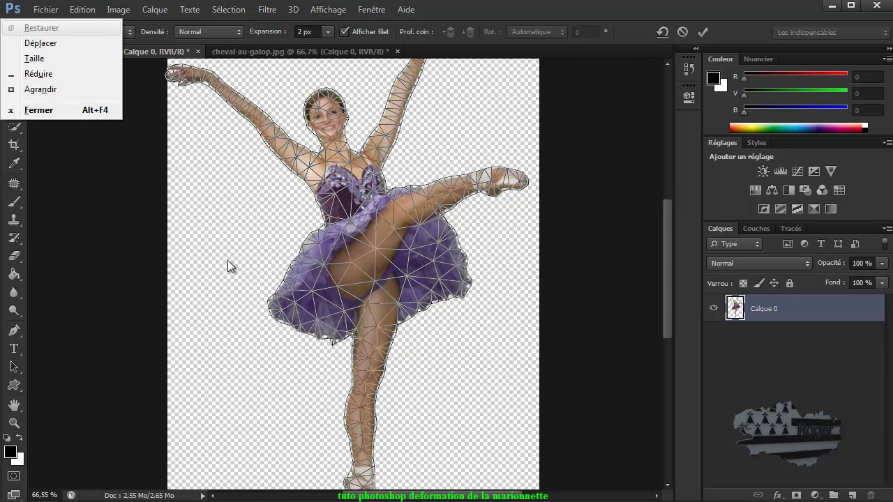
click(512, 10)
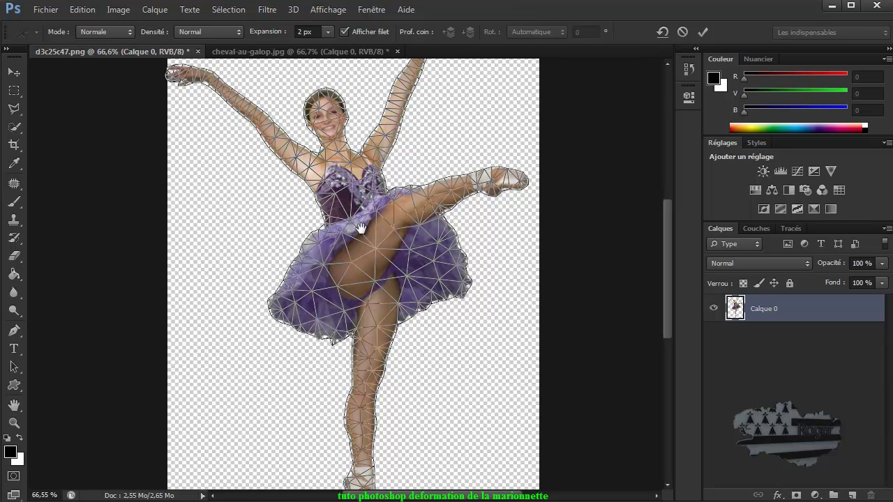
mouse_move(362, 229)
mouse_down()
mouse_move(315, 240)
mouse_move(376, 251)
mouse_move(359, 238)
mouse_up()
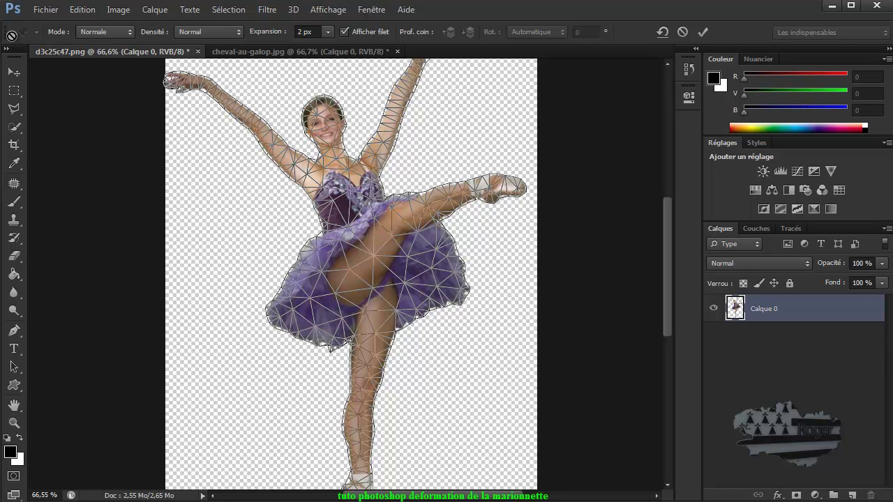
Step: Keep the puppet warp Mode at Normale and bring up the Densité options
click(129, 31)
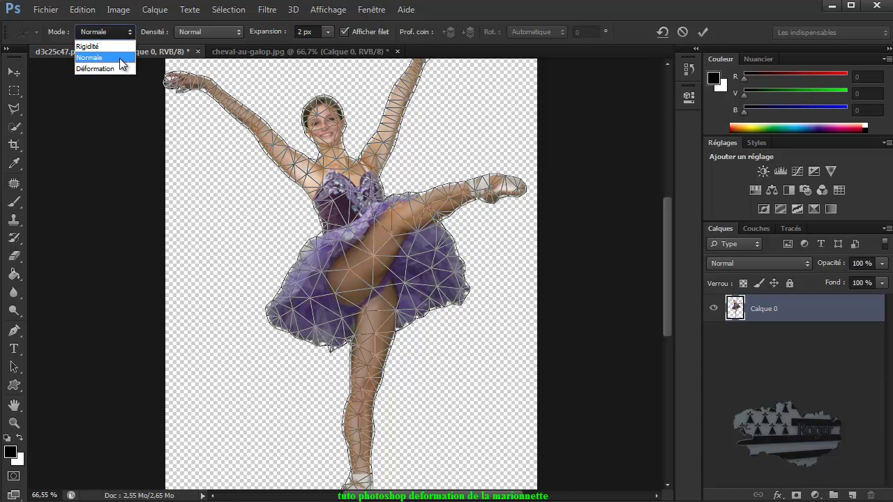
click(120, 62)
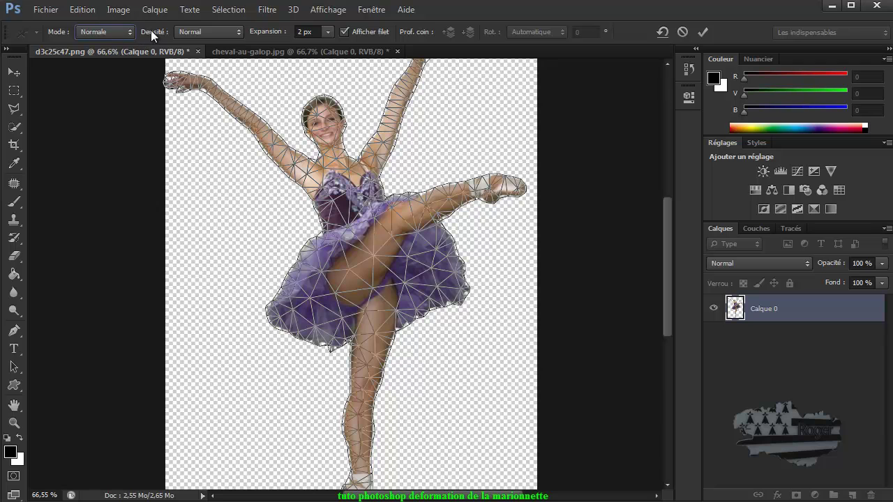
click(237, 31)
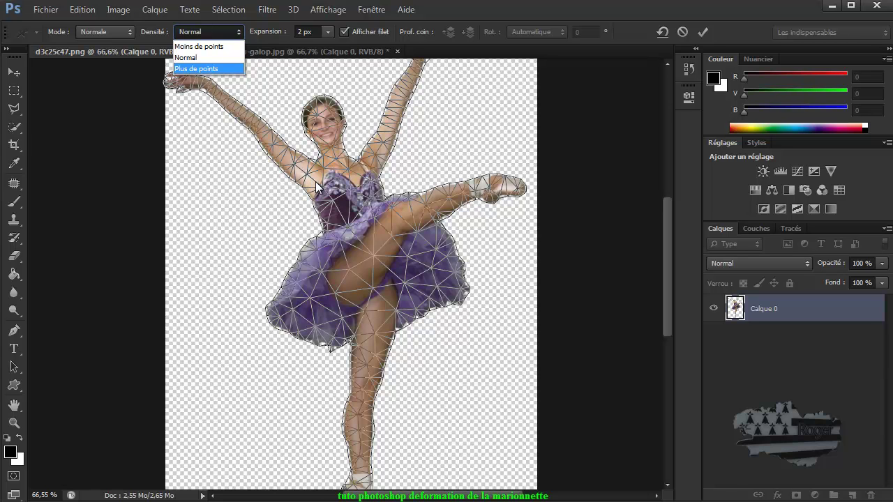
Step: Compare Moins de points and Plus de points mesh densities, then settle on Normal
click(197, 49)
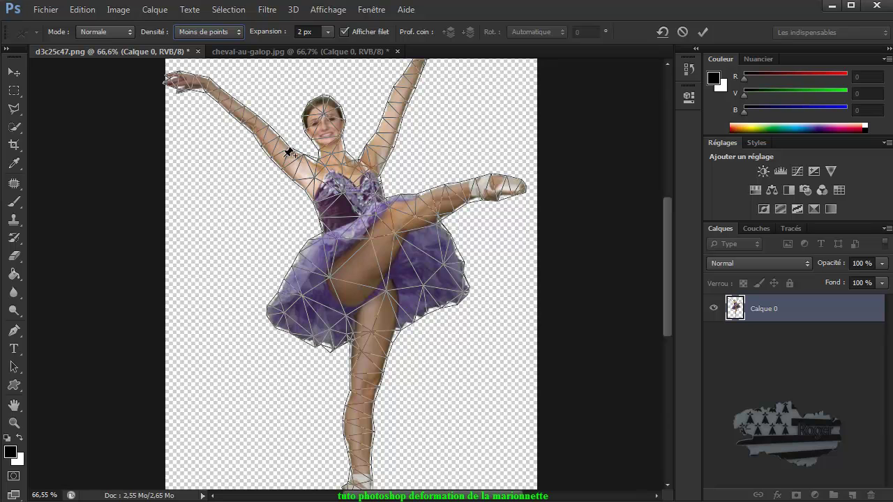
click(226, 31)
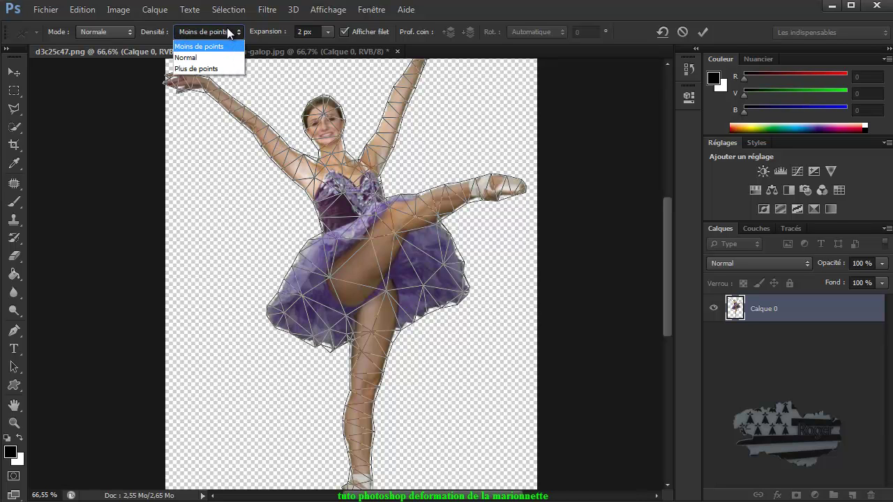
click(212, 63)
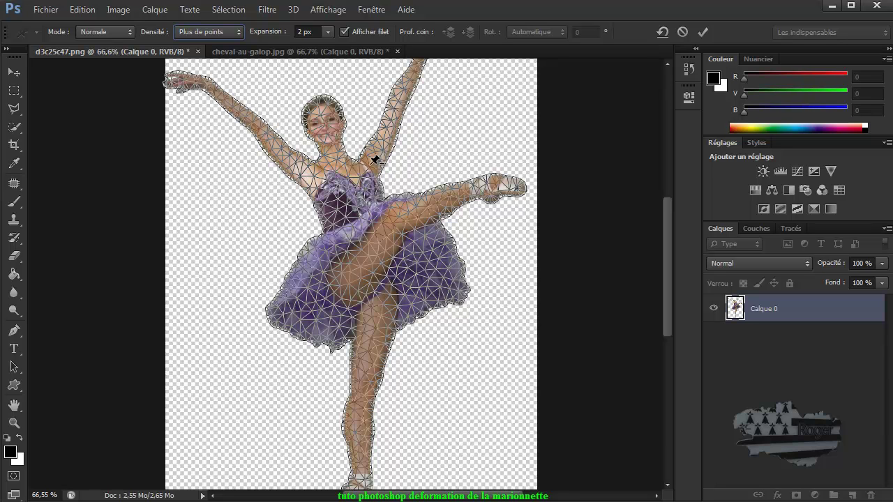
click(196, 31)
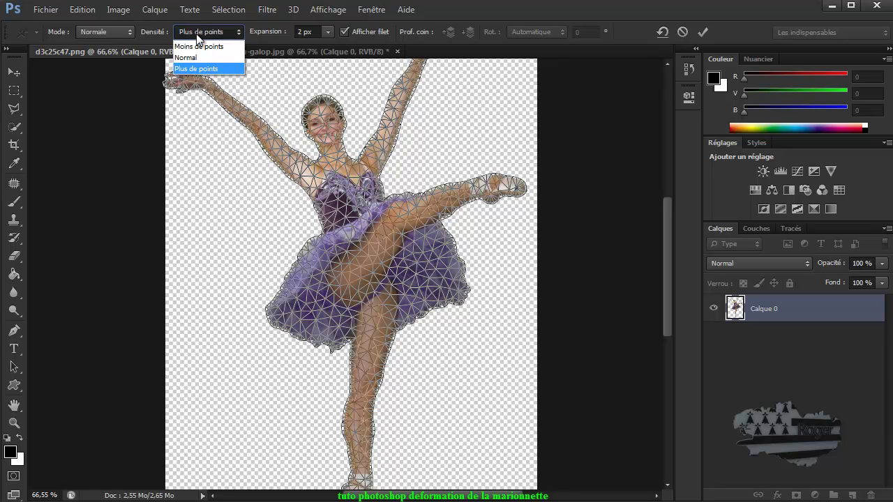
click(198, 61)
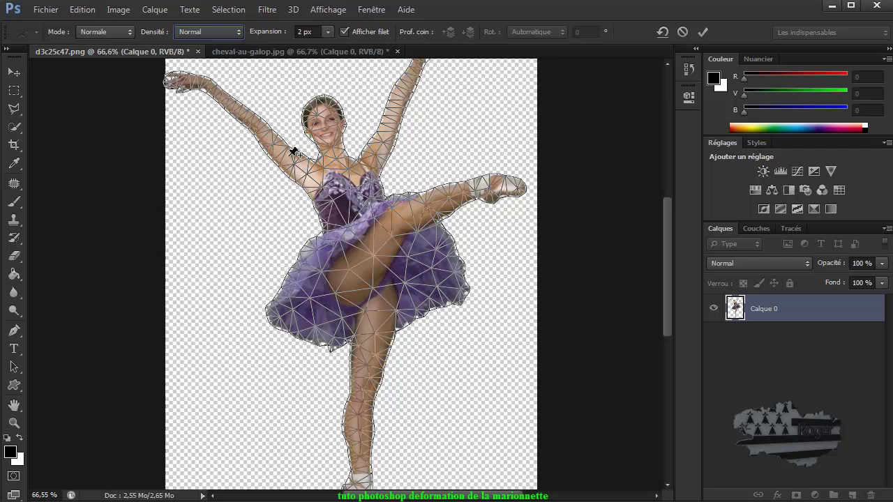
key(Up)
key(Down)
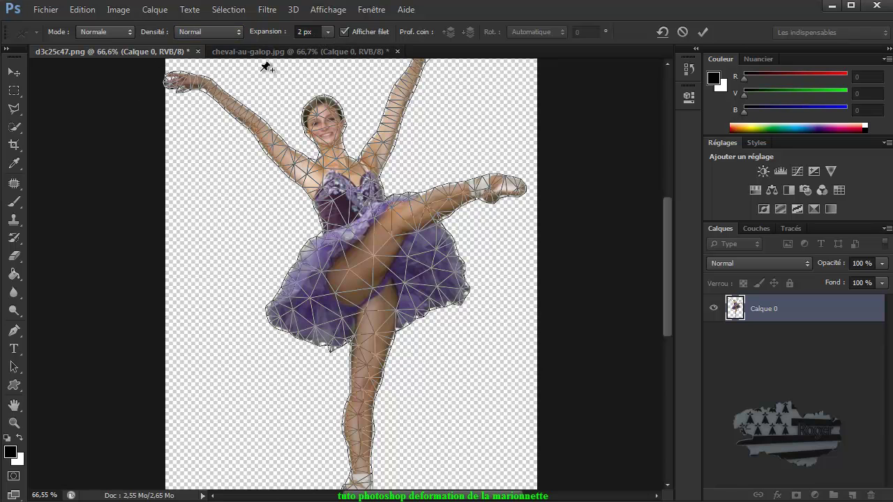
Step: Zoom from 66.6% to about 173% on the dancer's chest and raised arms
scroll(335, 183, up, 2)
scroll(335, 183, up, 2)
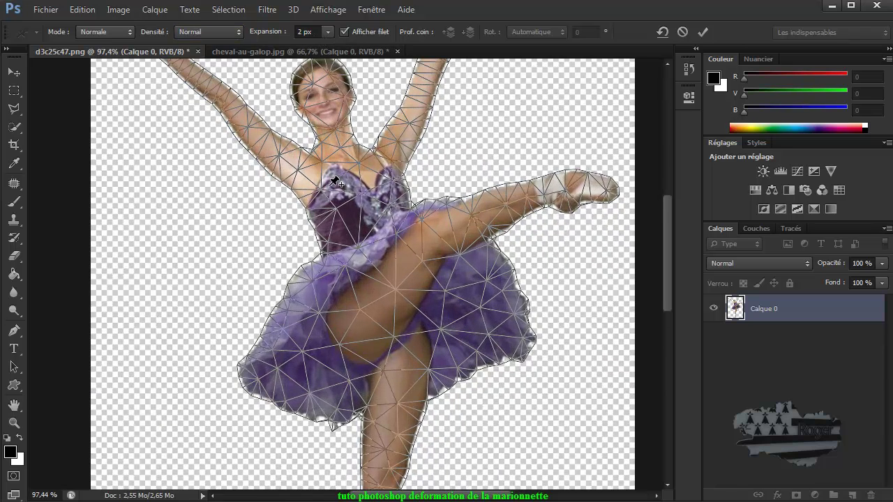
scroll(335, 182, up, 1)
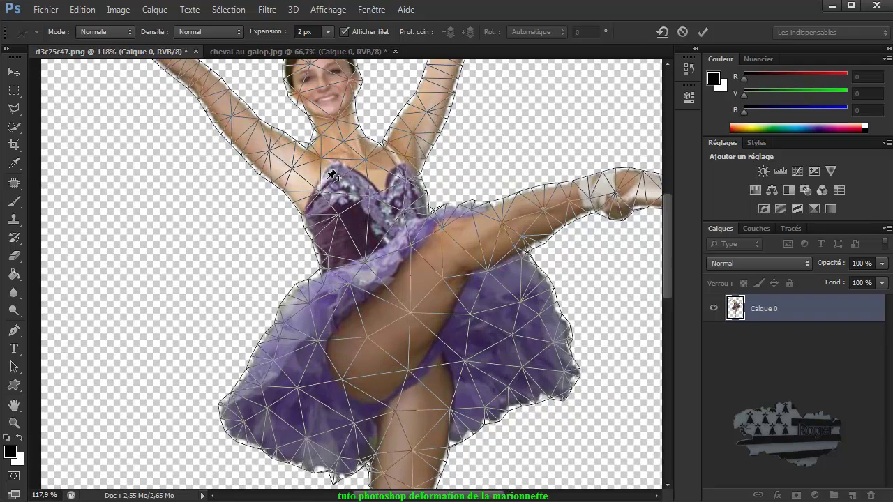
scroll(334, 179, up, 1)
scroll(333, 176, up, 1)
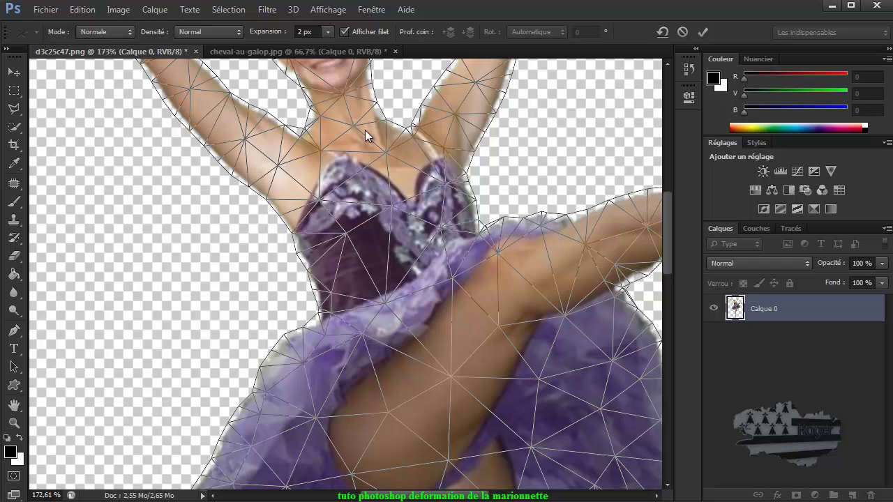
Step: Test the mesh Expansion slider at 20 px and -20 px
click(328, 30)
mouse_move(326, 46)
mouse_down()
mouse_move(339, 44)
mouse_move(323, 43)
mouse_up()
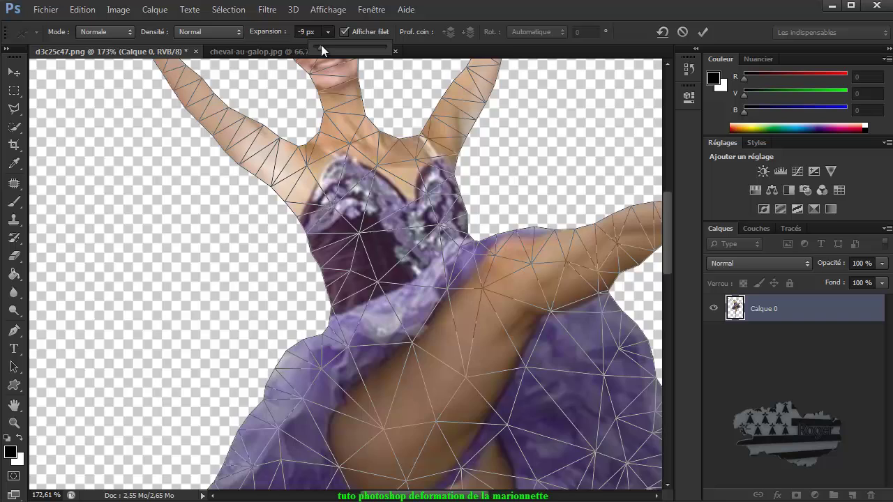
drag(323, 43, 312, 49)
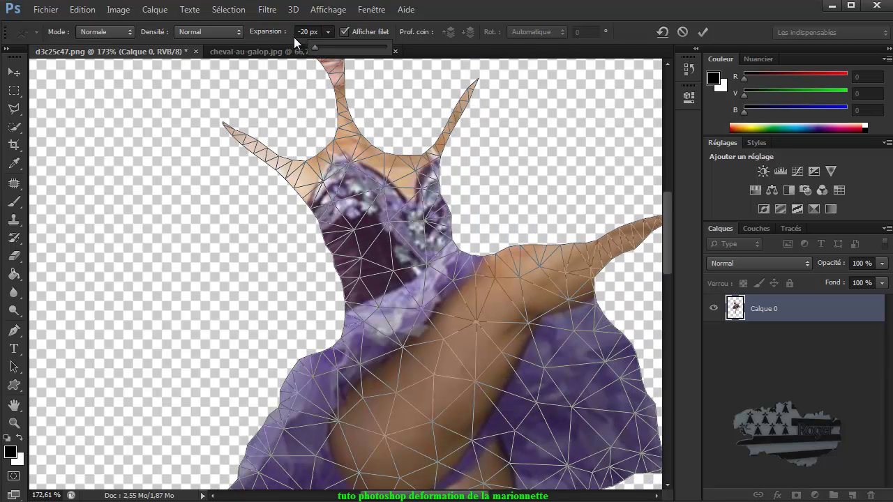
Step: Try Expansion values of -10, 1, -1 and 0 px, settling on 1 px
click(307, 31)
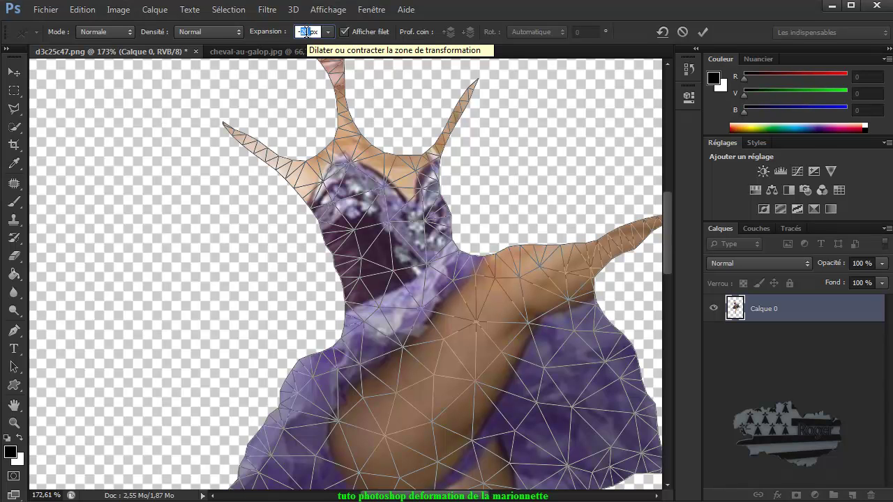
text(-10)
key(Return)
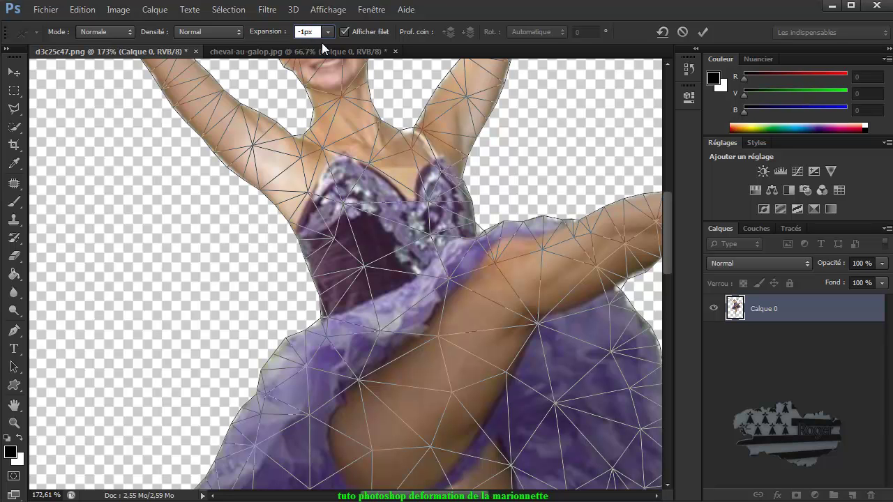
drag(308, 31, 297, 34)
text(1)
key(Return)
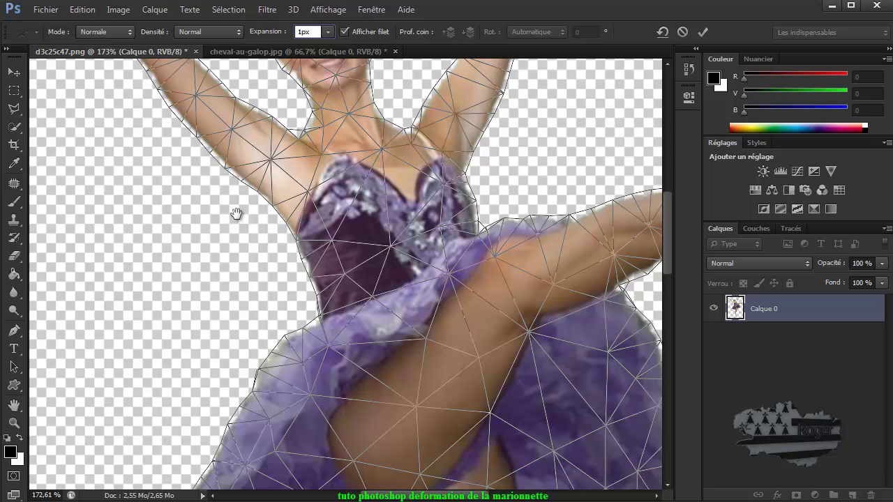
text(-)
key(Return)
key(Up)
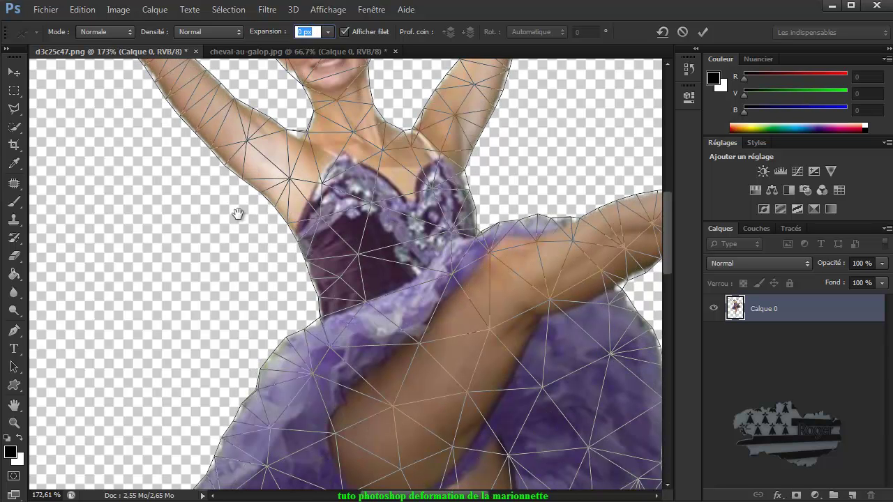
key(Up)
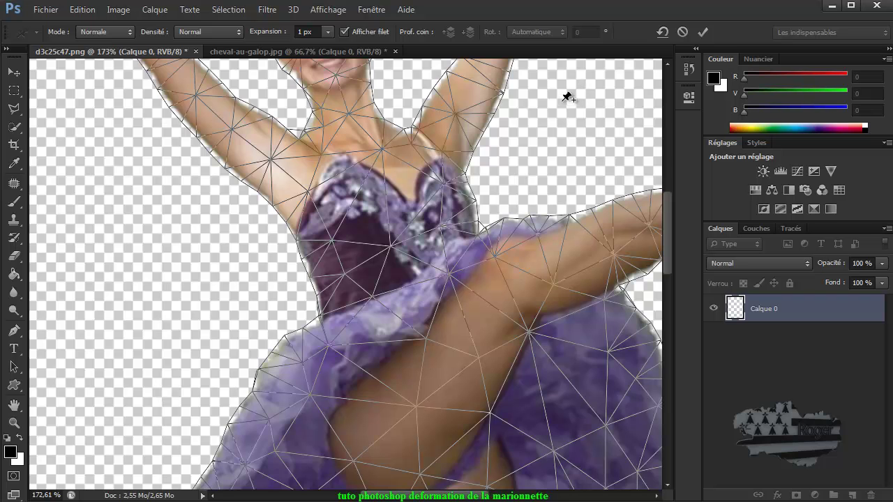
Step: Zoom out and pan the canvas to bring the dancer toward centre
scroll(513, 142, down, 1)
scroll(513, 142, up, 2)
scroll(518, 138, down, 2)
scroll(518, 139, down, 2)
scroll(517, 143, down, 2)
scroll(517, 148, down, 1)
scroll(516, 151, down, 1)
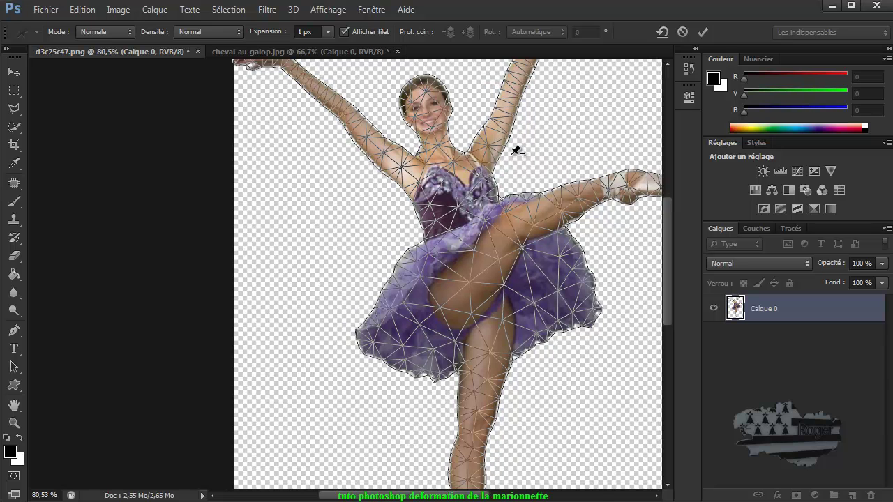
scroll(516, 151, down, 1)
key(alt+space)
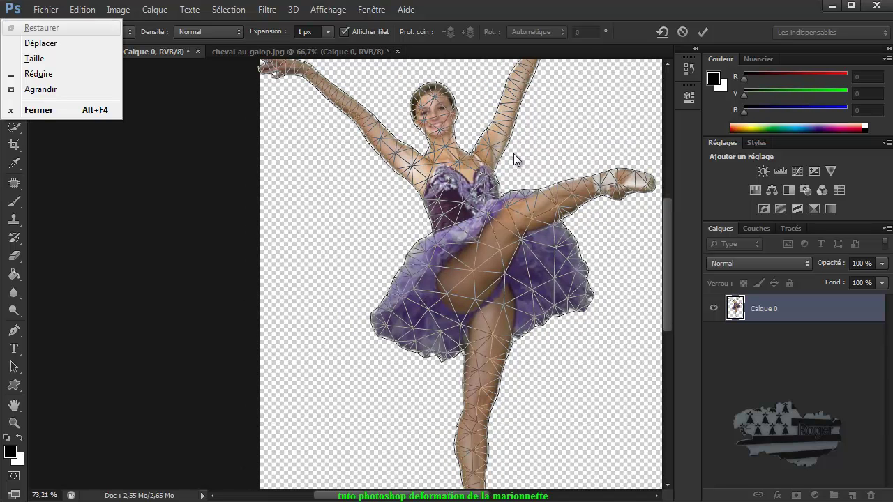
click(144, 185)
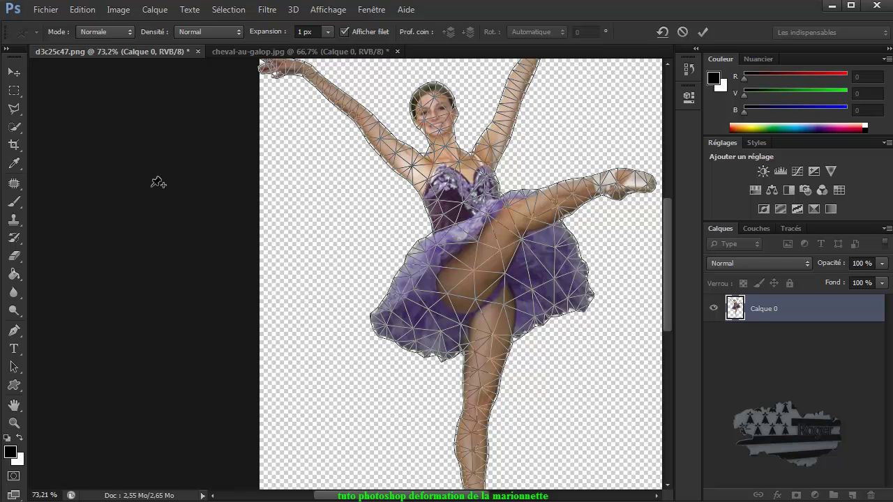
drag(171, 190, 72, 201)
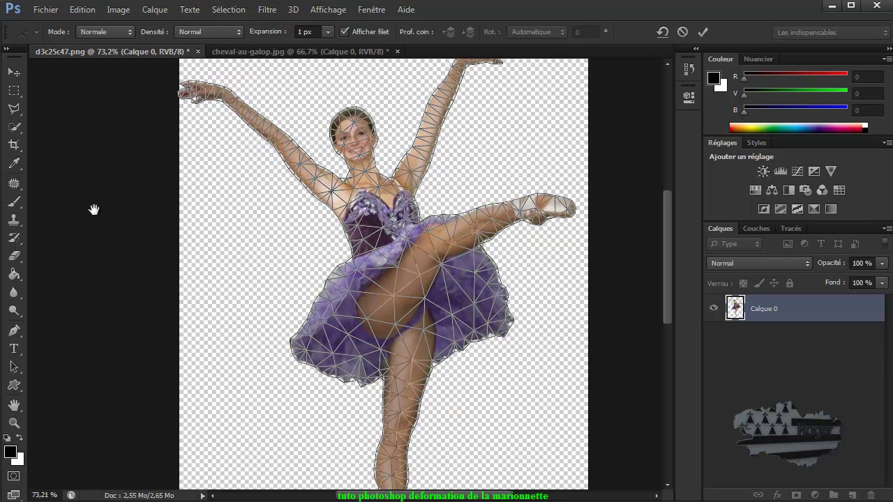
Step: Adjust the zoom and pick the Hand tool, raising the apply-puppet-warp prompt
scroll(307, 225, down, 2)
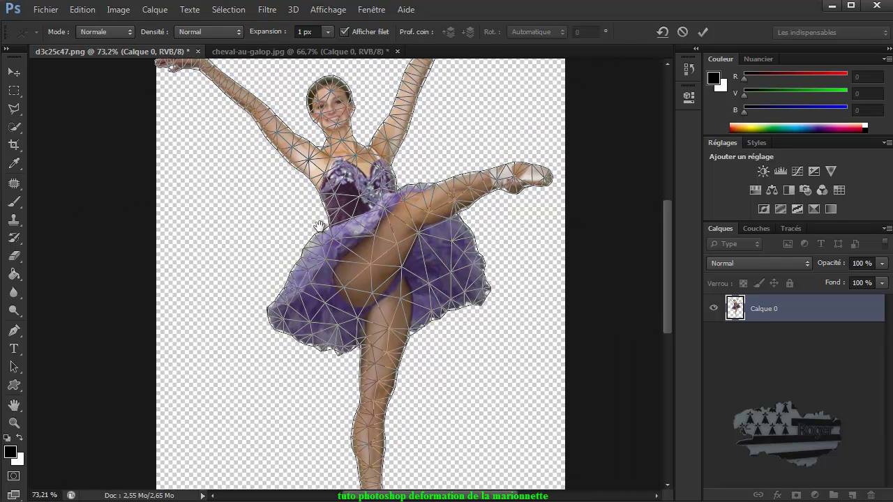
scroll(319, 227, up, 1)
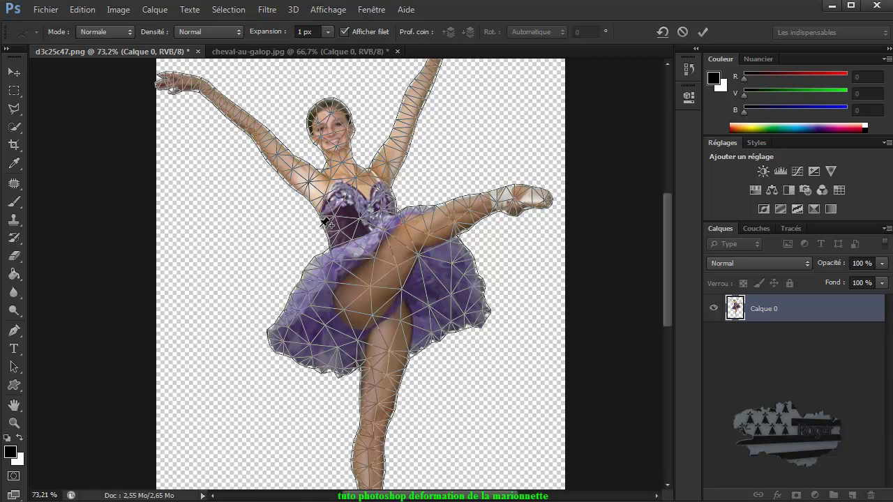
scroll(324, 222, down, 1)
scroll(325, 222, down, 1)
scroll(324, 221, down, 1)
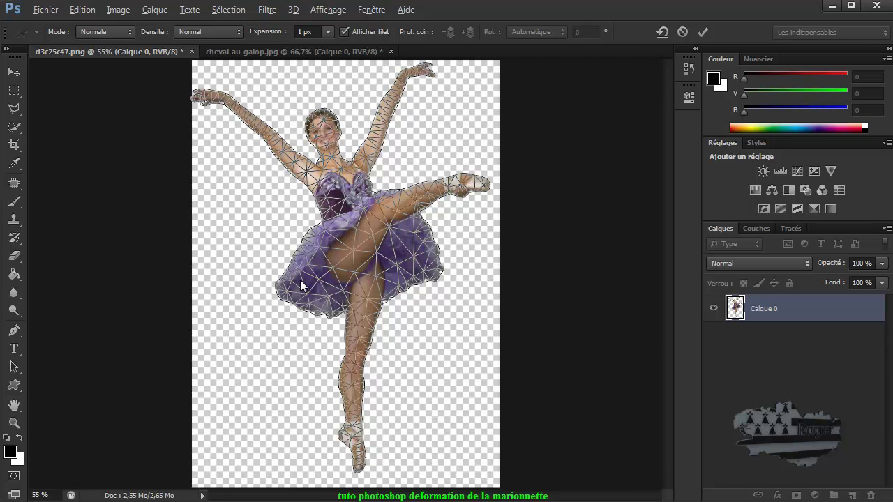
alt+scroll(327, 261, up, 2)
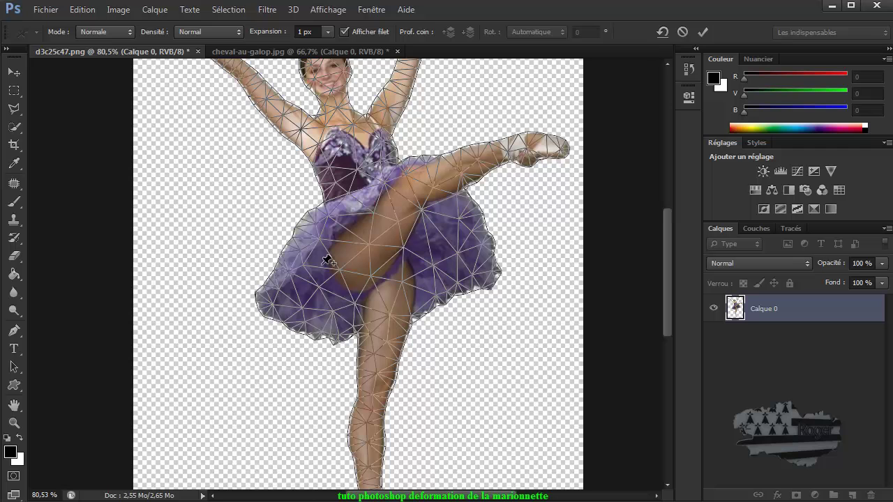
click(14, 405)
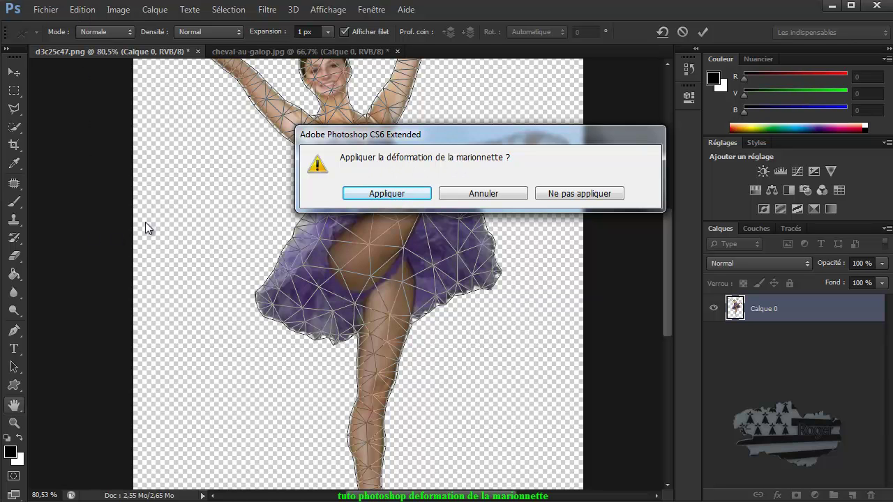
Step: Cancel the apply-warp prompt, zoom out, and toggle Afficher filet off and back on
click(488, 195)
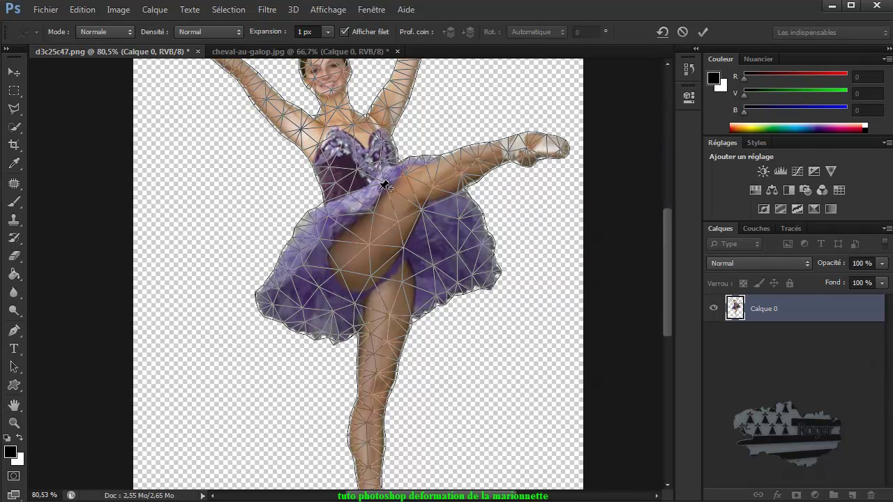
scroll(361, 198, down, 1)
scroll(361, 198, down, 2)
scroll(362, 198, down, 1)
scroll(362, 198, down, 2)
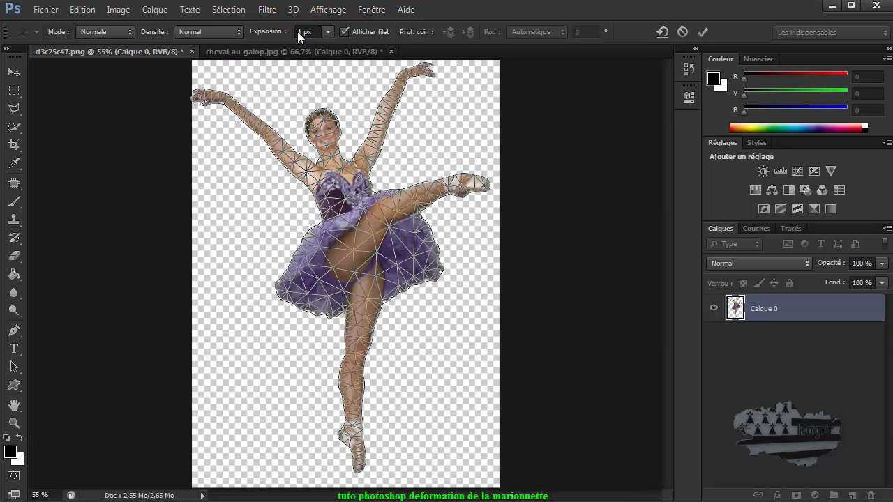
click(344, 31)
click(344, 31)
click(344, 32)
Step: Commit the warp, duplicate Calque 0 as Calque 0 copie, and hide the original
click(703, 32)
mouse_move(820, 309)
mouse_down()
mouse_move(862, 462)
mouse_move(852, 495)
mouse_up()
click(714, 335)
Step: Start a puppet warp on the copy and pin the dancer's armpit, upper arm and shoulder
click(82, 13)
click(105, 257)
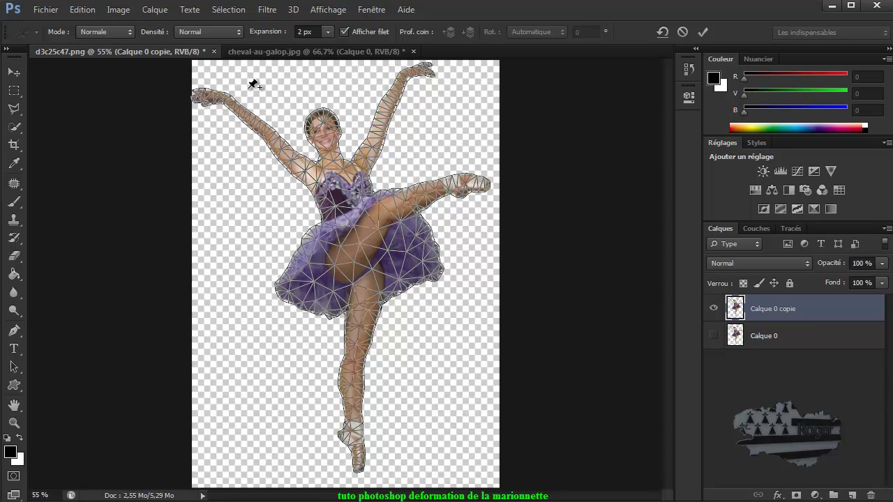
click(308, 174)
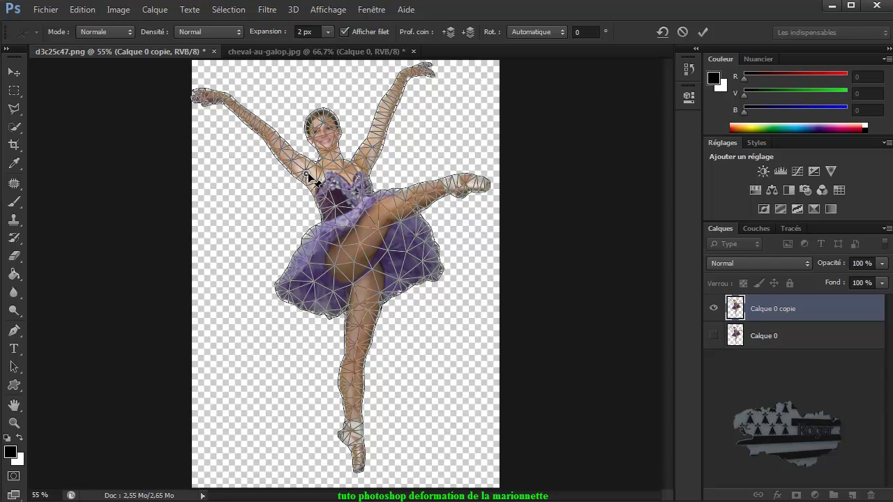
click(276, 142)
click(318, 183)
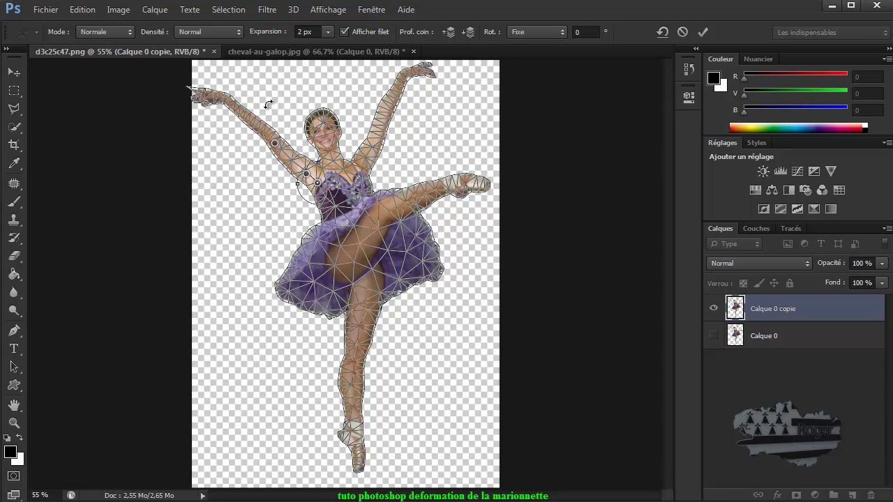
key(ctrl+plus)
scroll(275, 118, up, 2)
scroll(277, 119, up, 2)
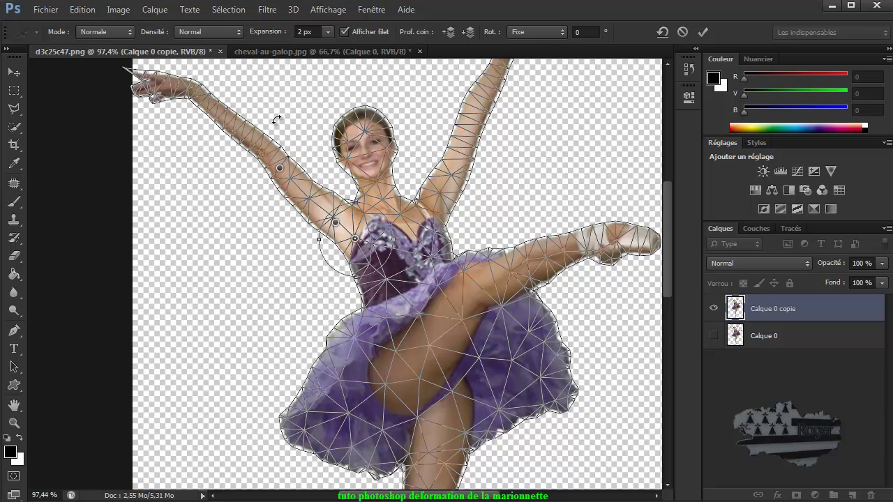
scroll(279, 121, up, 1)
scroll(279, 121, up, 1)
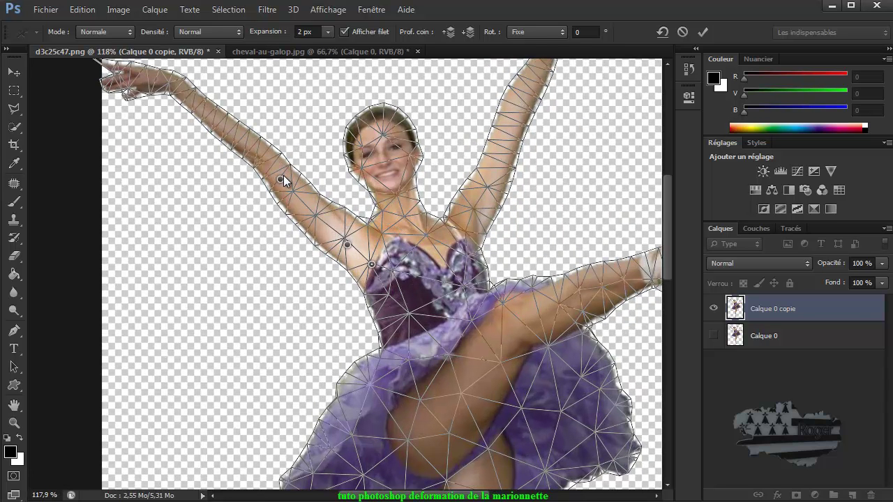
click(372, 265)
click(281, 179)
click(346, 245)
click(280, 180)
mouse_move(280, 177)
mouse_down()
mouse_move(293, 168)
mouse_move(277, 192)
mouse_move(284, 183)
mouse_up()
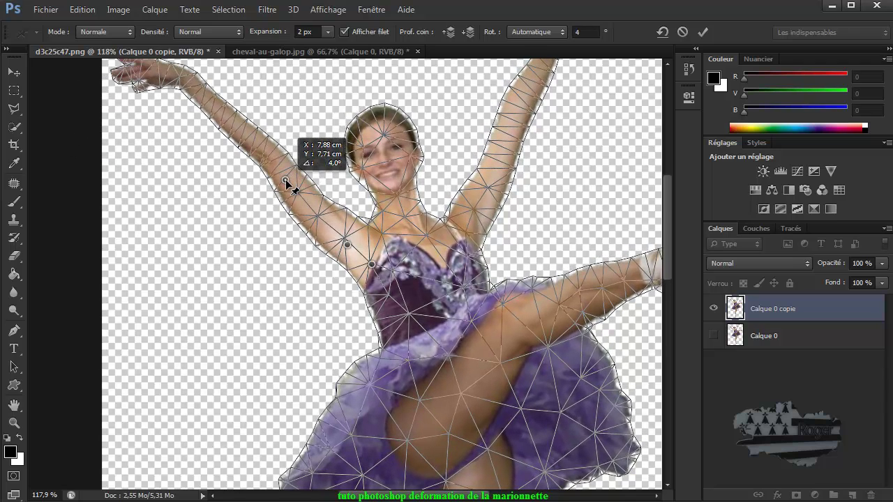
drag(284, 183, 285, 181)
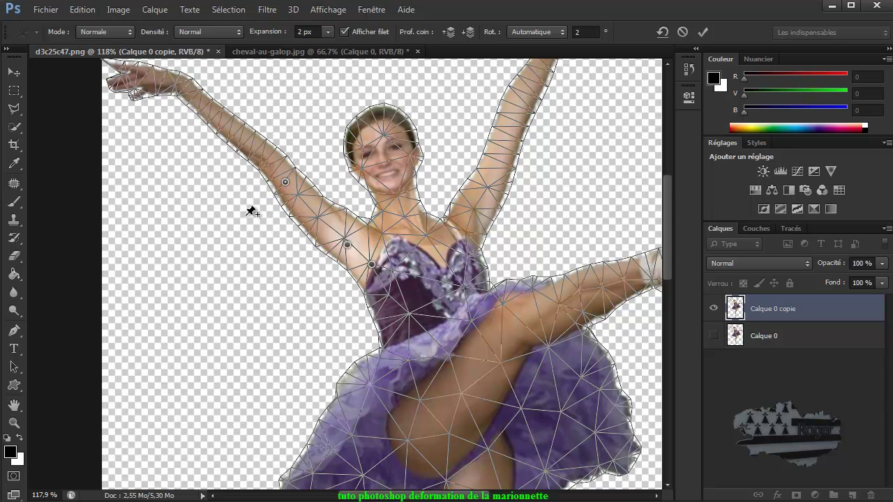
drag(249, 211, 245, 216)
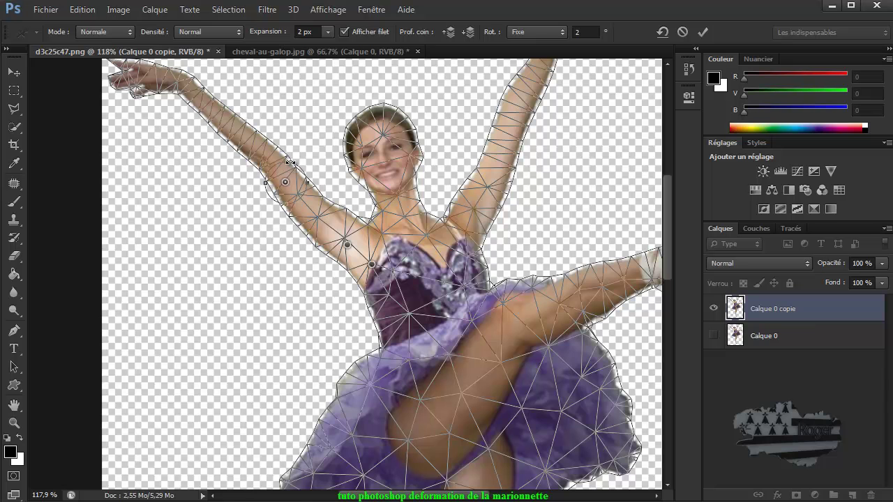
drag(290, 162, 298, 168)
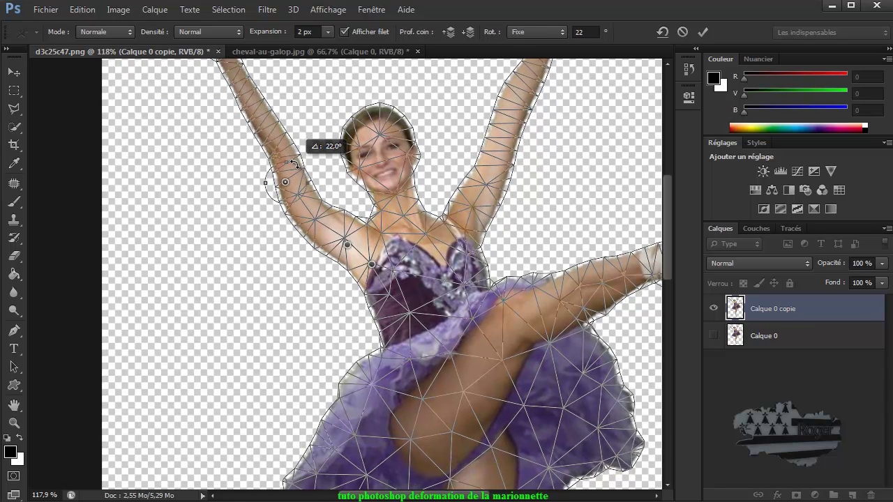
drag(297, 168, 287, 166)
click(284, 182)
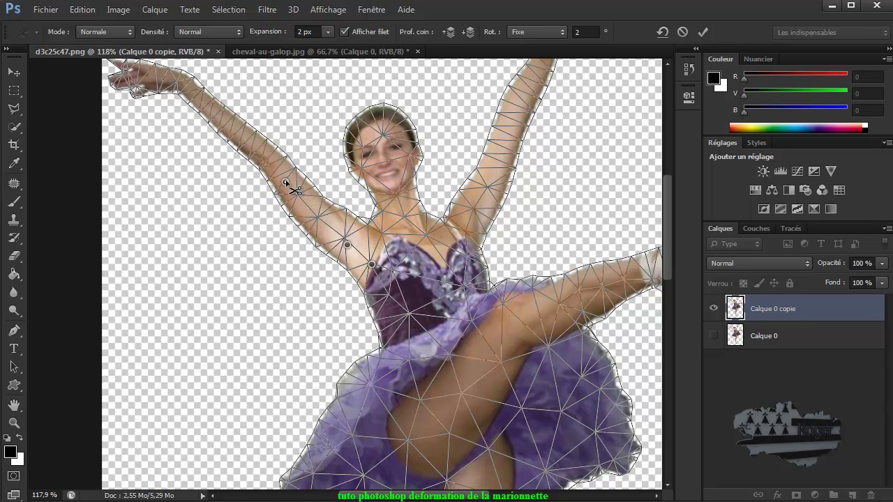
Step: Delete the elbow pin, add two arm pins, and rotate the forearm pin 40° to raise the forearm
alt+click(285, 183)
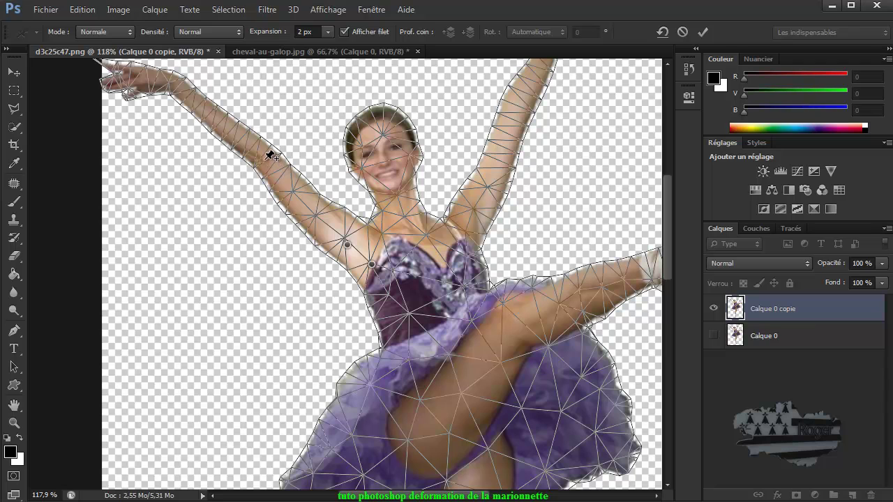
click(264, 159)
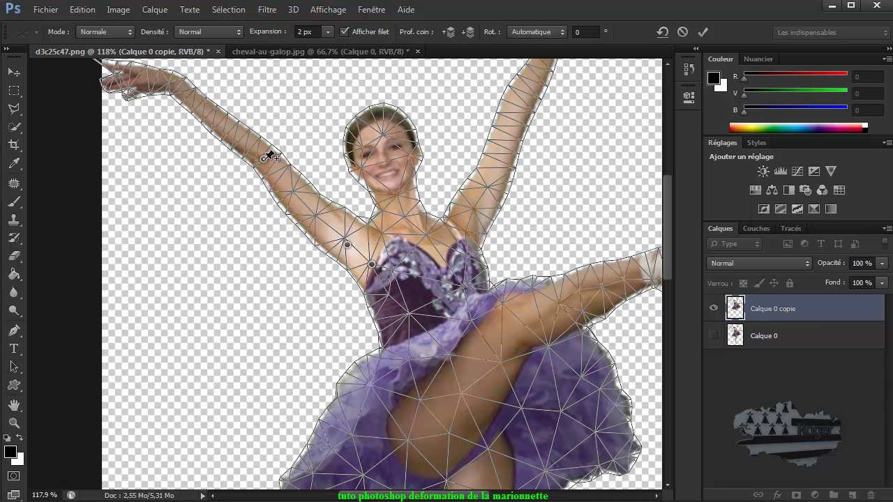
click(294, 189)
click(265, 160)
alt+click(273, 151)
drag(274, 136, 293, 139)
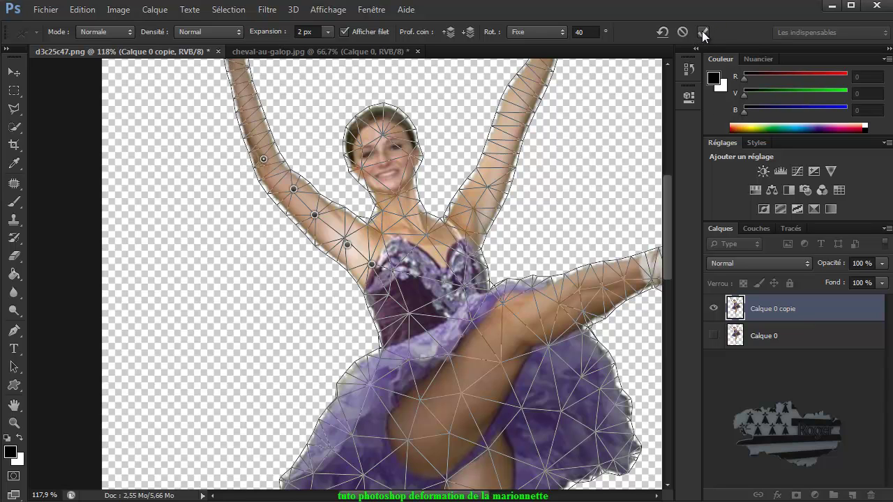
Step: Commit the arm-raising puppet warp, fit the image, and duplicate Calque 0 copie as Calque 0 copie 2
click(702, 32)
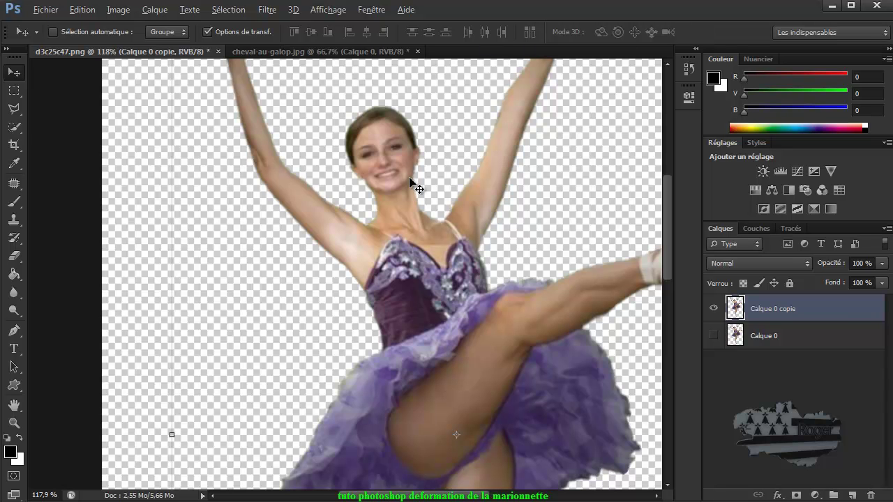
key(ctrl+0)
key(alt)
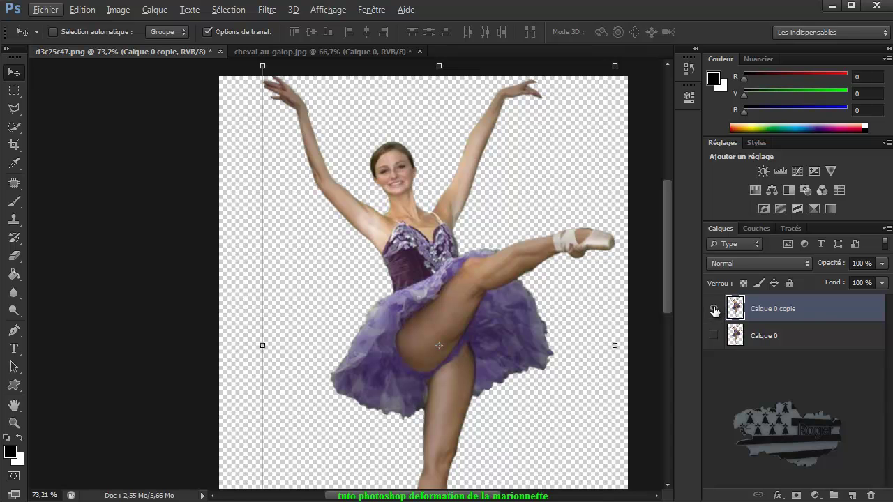
drag(826, 309, 852, 495)
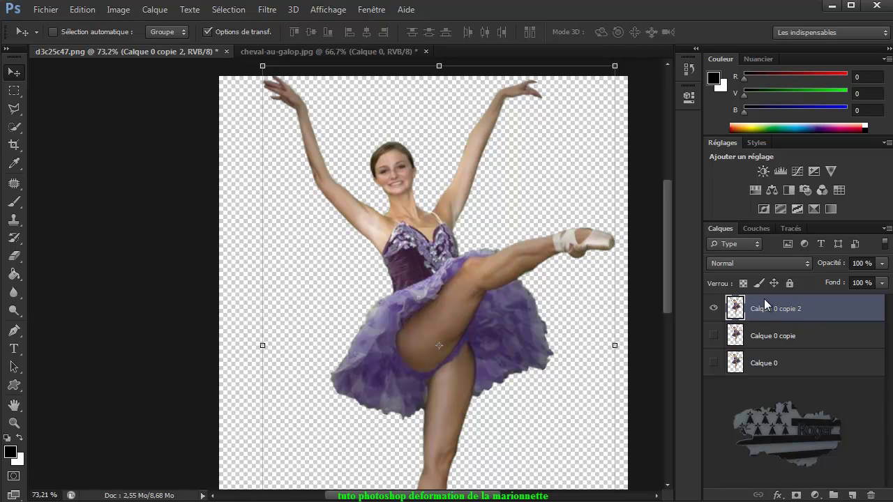
Step: Start Déformation de la marionnette on Calque 0 copie 2 and zoom in on the raised arms
click(82, 10)
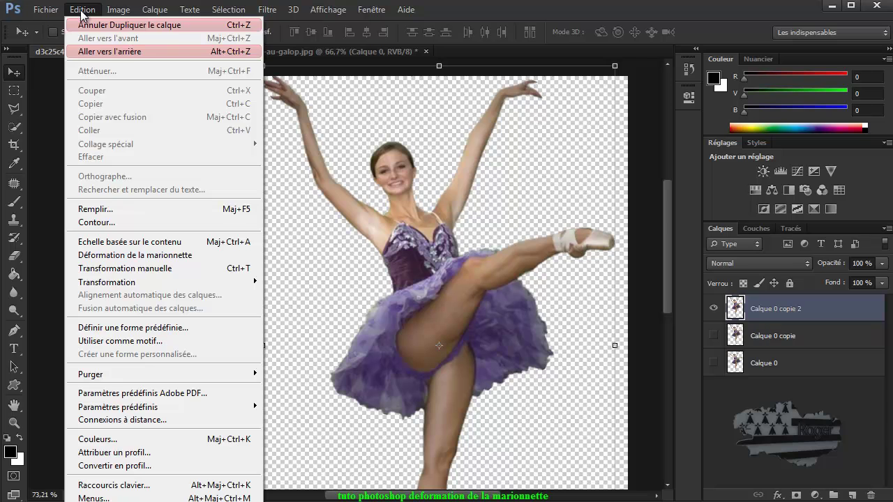
click(109, 256)
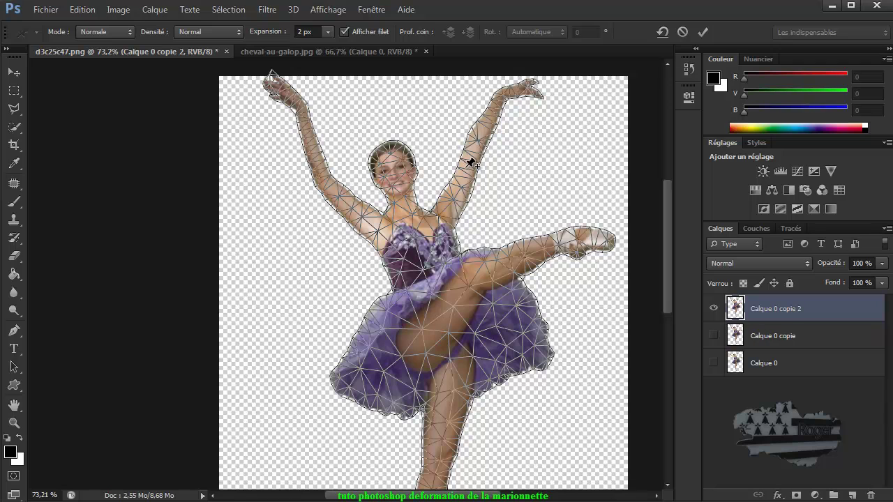
scroll(476, 162, up, 2)
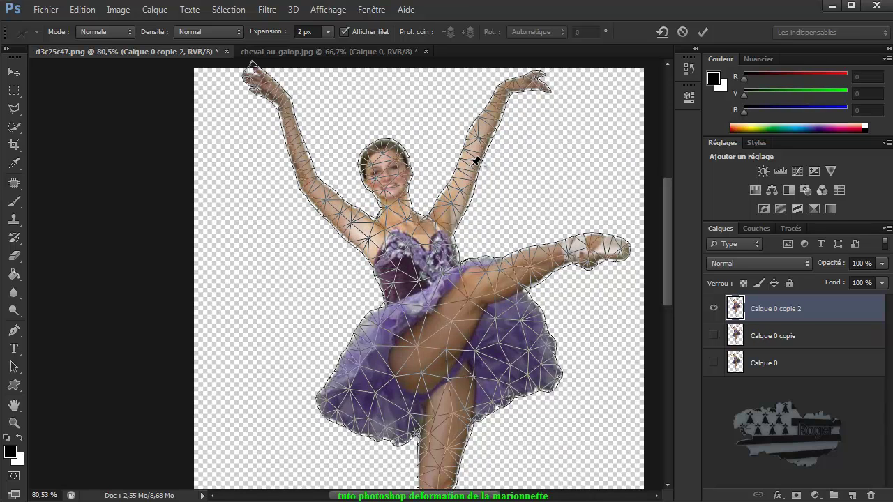
scroll(476, 162, up, 2)
scroll(480, 155, up, 2)
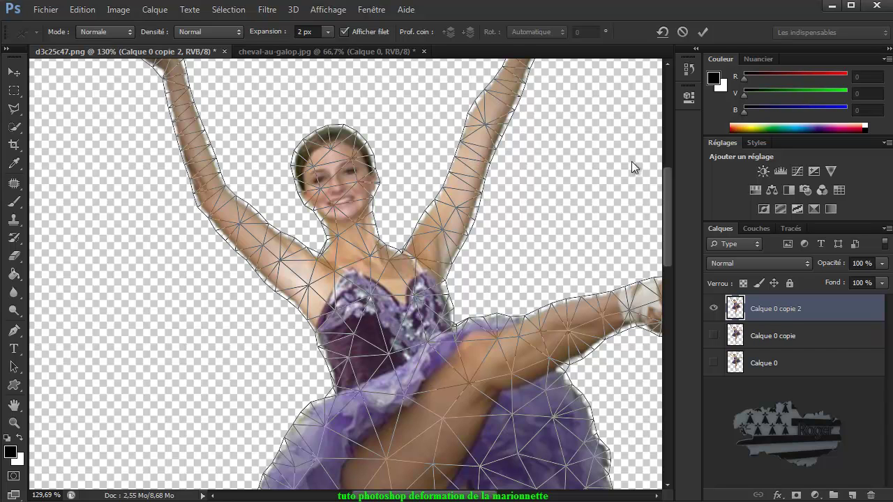
mouse_move(665, 190)
mouse_down()
mouse_move(668, 173)
mouse_move(659, 170)
mouse_up()
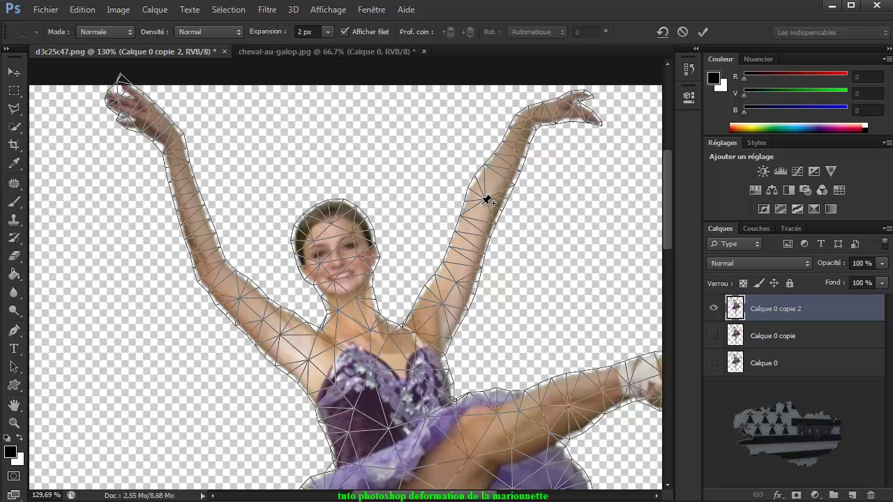
Step: Place four pins along the raised arm and rotate the forearm upward to -69° around the top pin
click(481, 203)
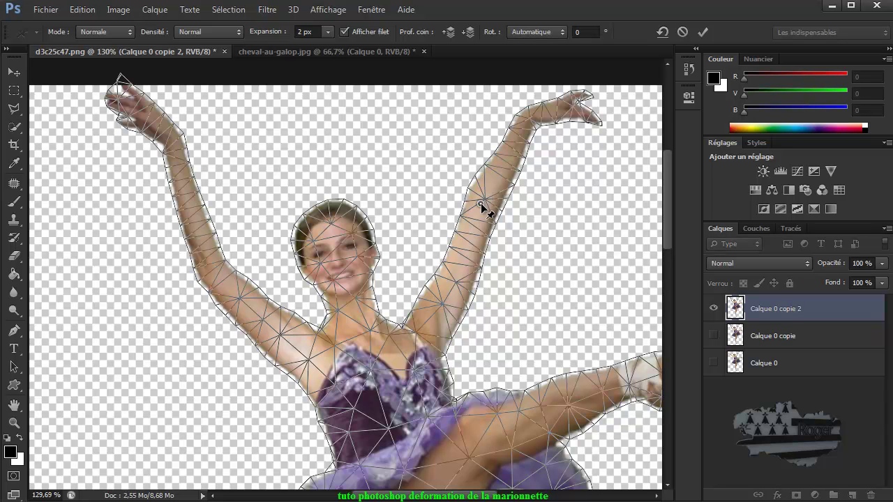
click(467, 240)
click(451, 280)
click(437, 317)
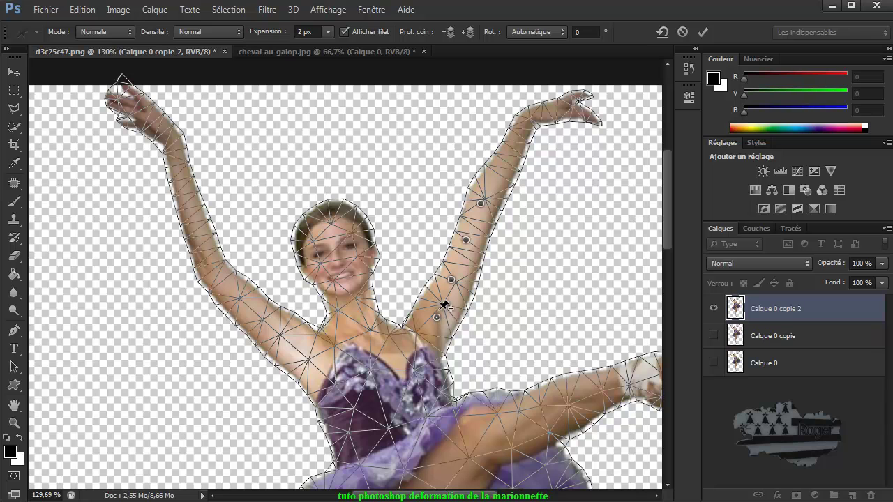
click(481, 202)
drag(497, 187, 476, 191)
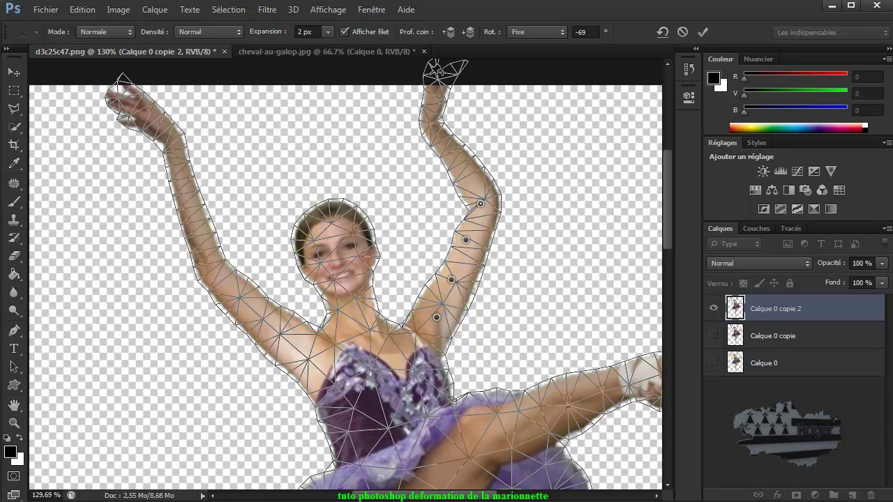
Step: Pin the wrist and forearm, turn the hand over the head to -121°, and commit the warp
click(432, 123)
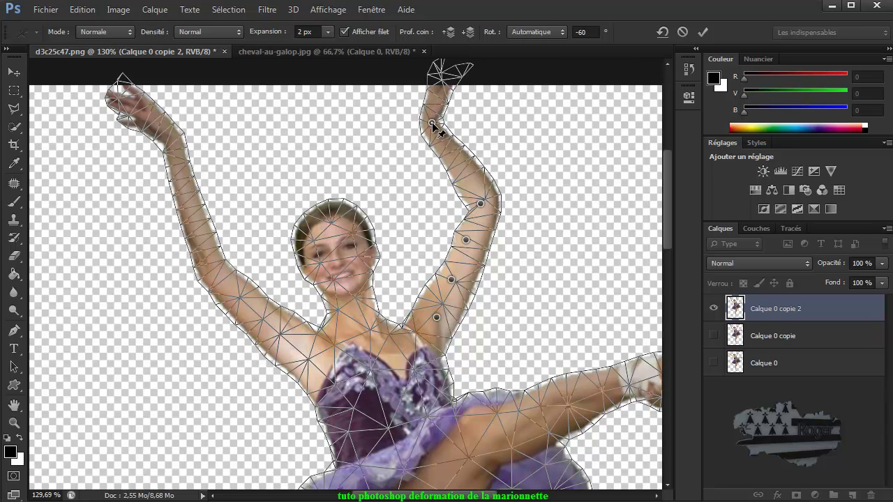
mouse_move(448, 110)
mouse_down()
mouse_move(426, 112)
mouse_move(445, 113)
mouse_up()
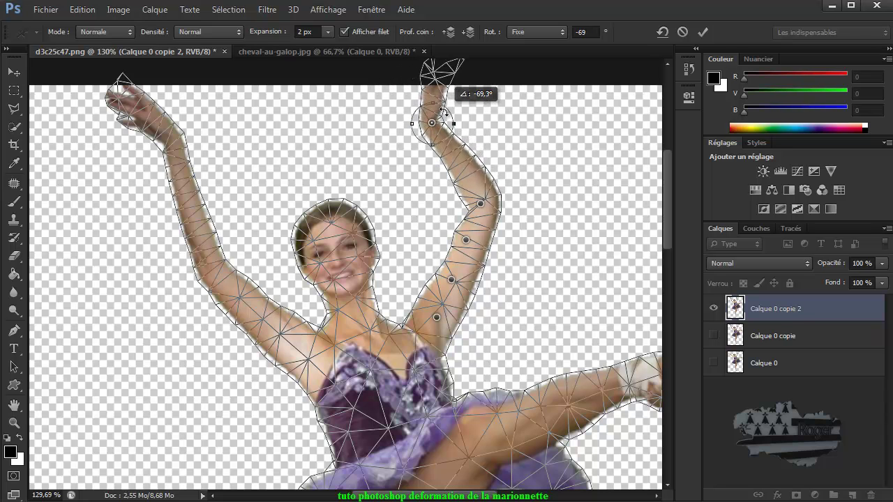
click(447, 147)
click(469, 173)
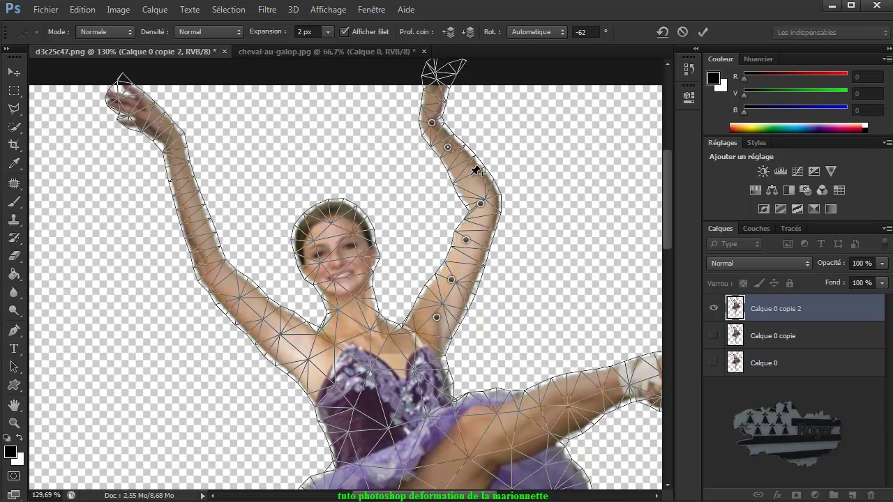
click(433, 123)
drag(441, 102, 422, 109)
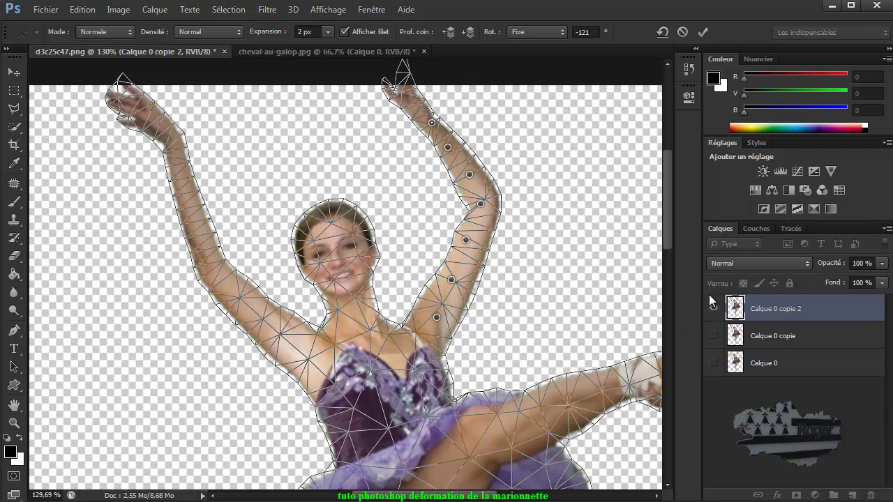
click(703, 32)
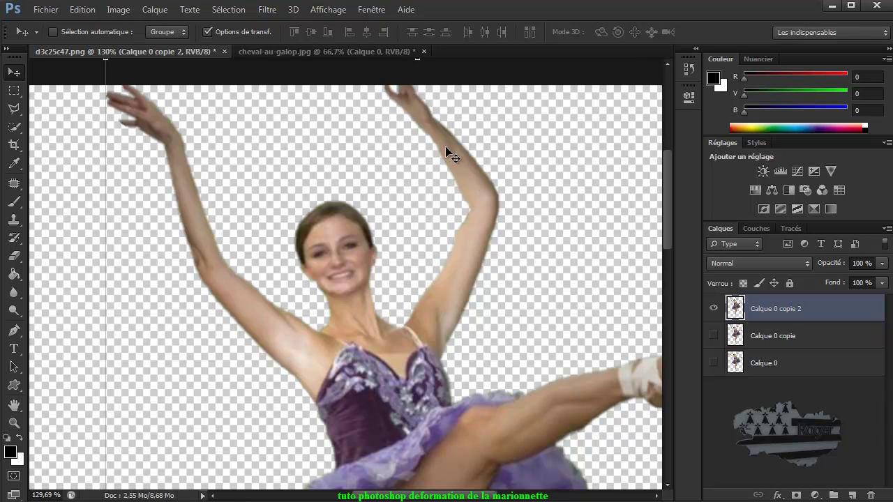
Step: Duplicate Calque 0 copie 2 as Calque 0 copie 3 and zoom in on the dancer's leg and tutu
drag(834, 312, 853, 494)
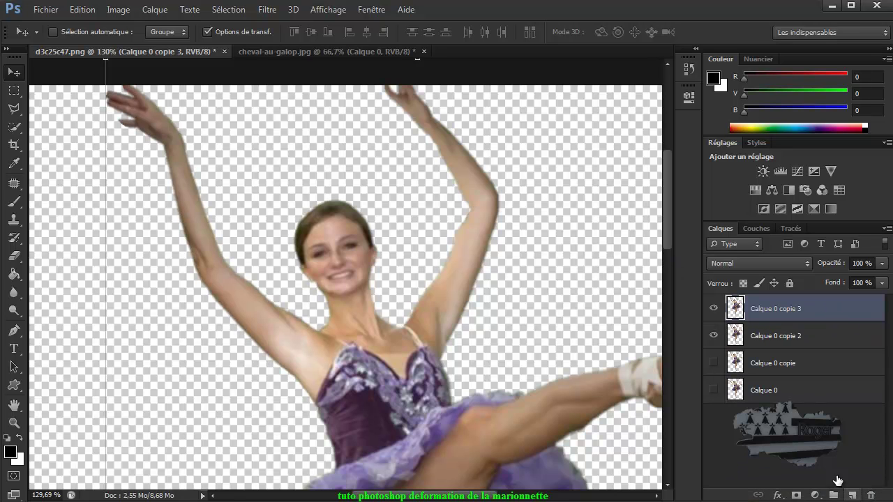
click(713, 336)
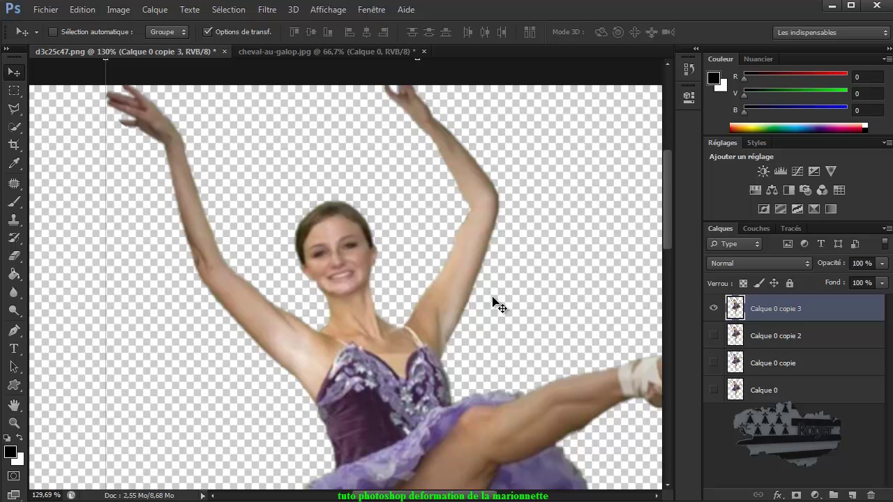
key(ctrl+t)
key(ctrl+0)
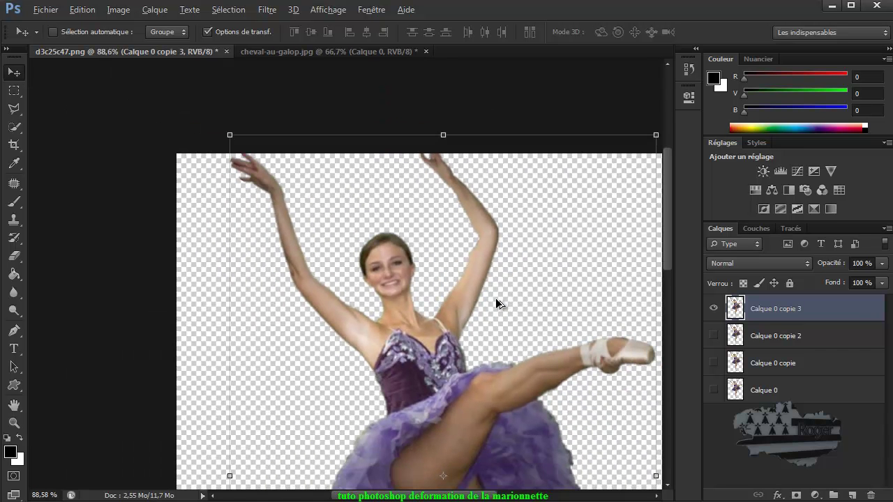
scroll(501, 474, up, 2)
scroll(499, 473, up, 1)
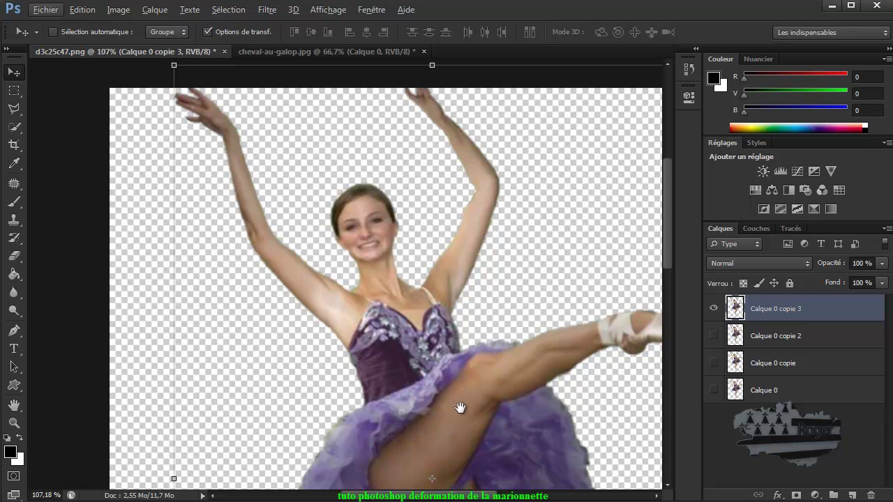
drag(460, 408, 351, 285)
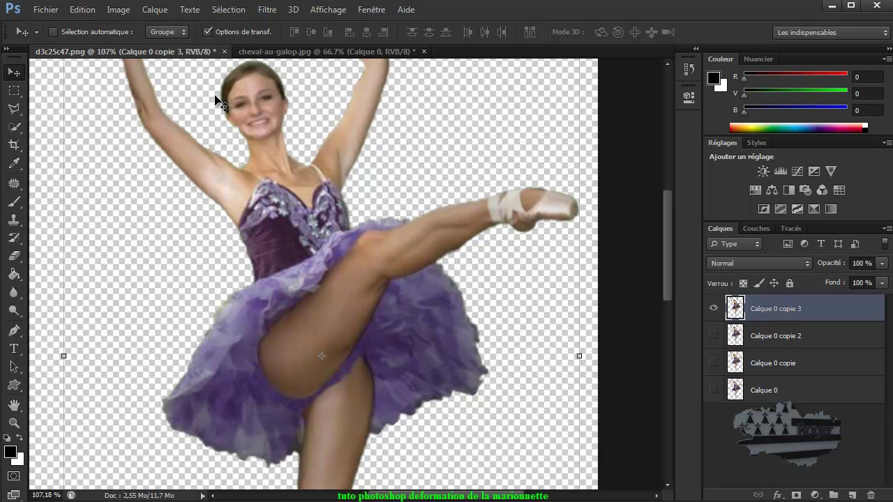
click(93, 10)
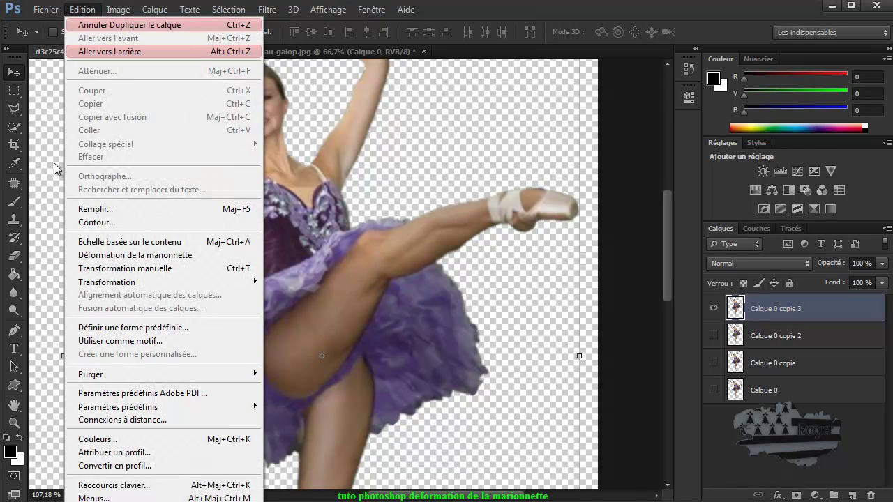
Step: Start a puppet warp on Calque 0 copie 3 and pin the raised thigh up to the knee
click(102, 257)
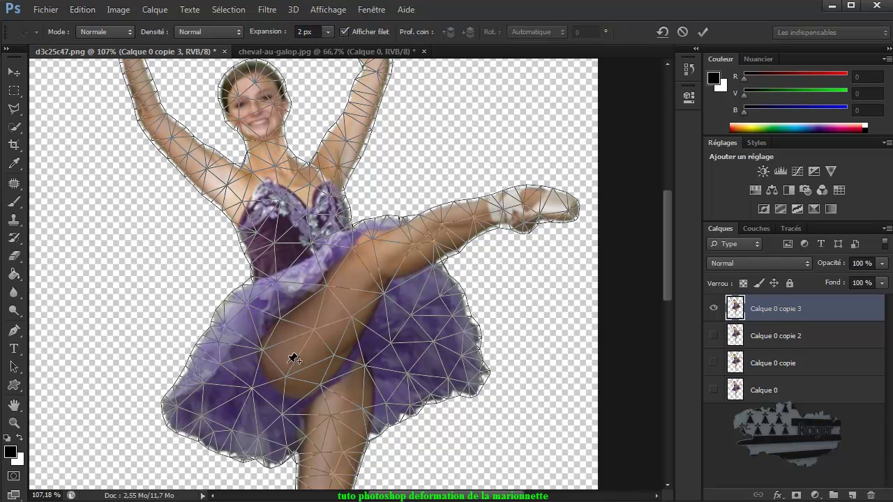
click(286, 374)
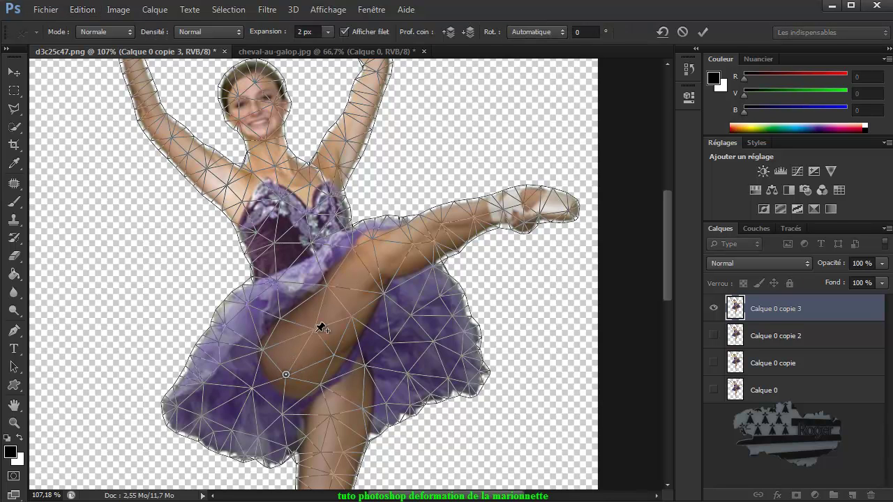
click(315, 331)
click(345, 291)
click(375, 254)
mouse_move(377, 260)
mouse_down()
mouse_move(382, 238)
mouse_move(367, 232)
mouse_move(388, 243)
mouse_up()
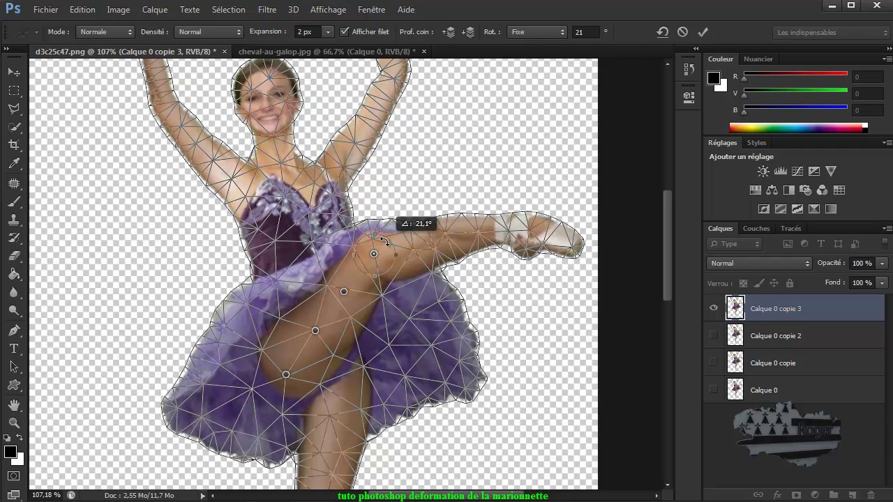
Step: Pin the waist, chest, neck and head, swing the lower leg upward, and apply the warp
click(314, 244)
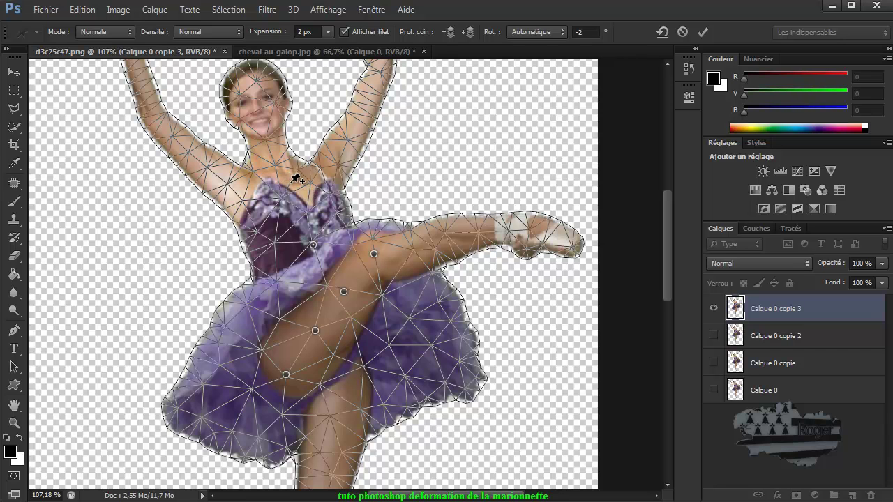
click(293, 183)
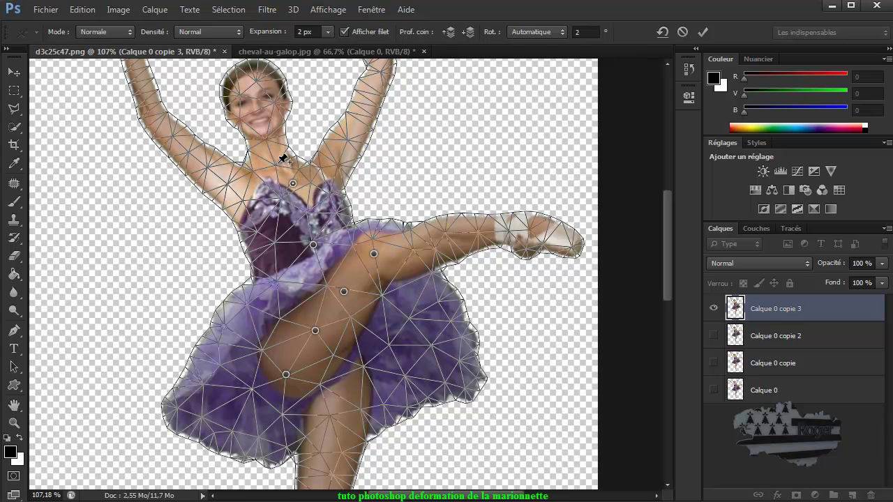
click(275, 163)
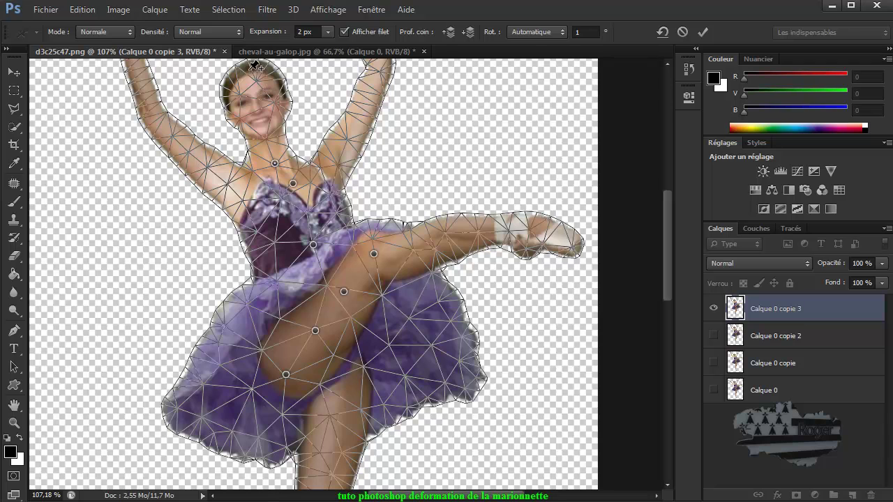
click(248, 69)
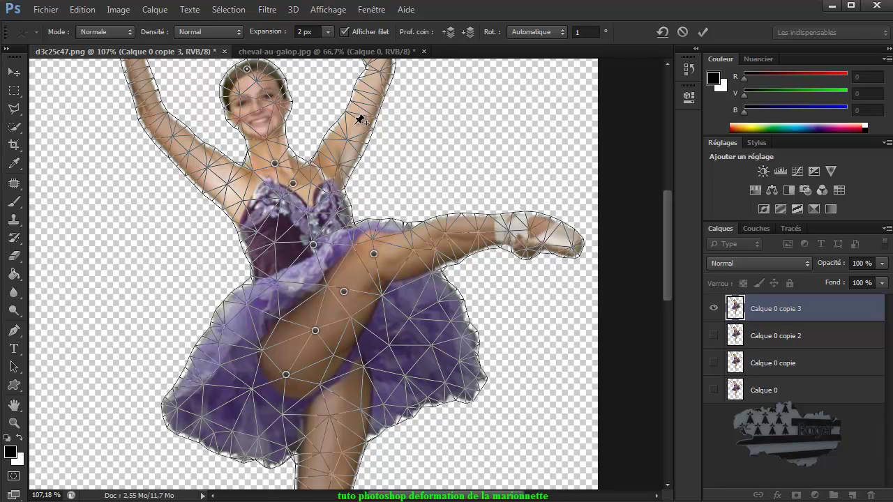
click(374, 254)
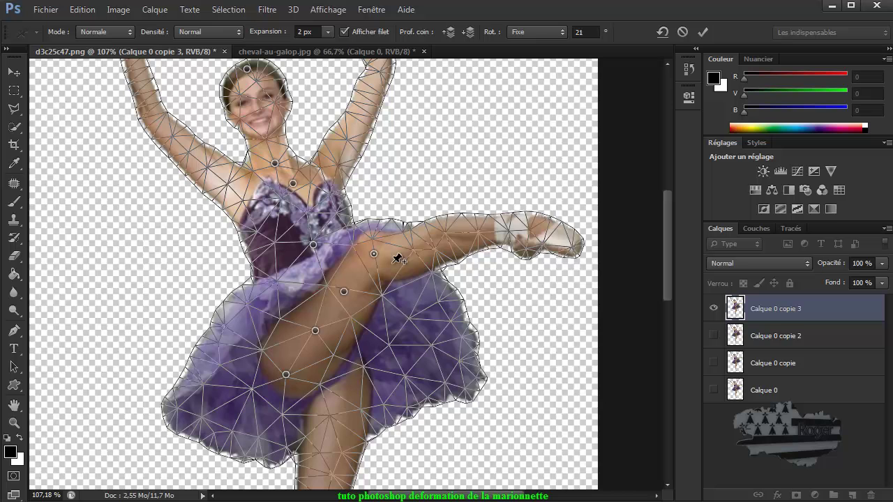
drag(396, 261, 398, 243)
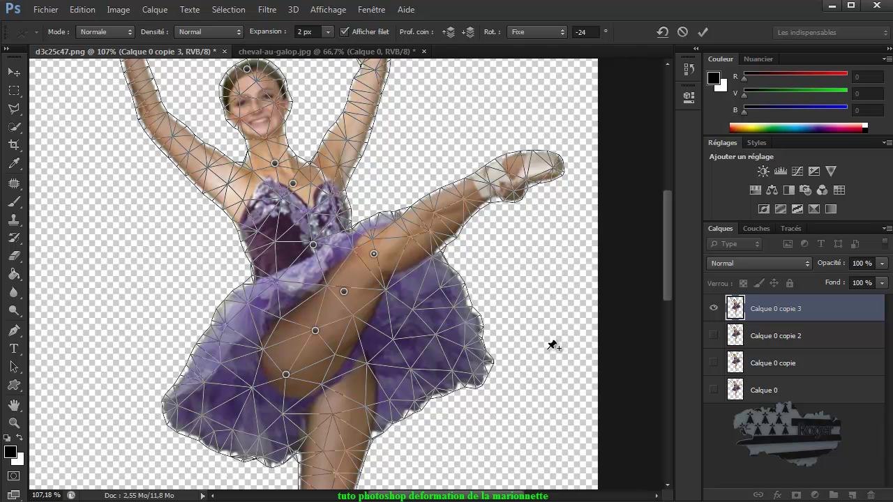
click(703, 31)
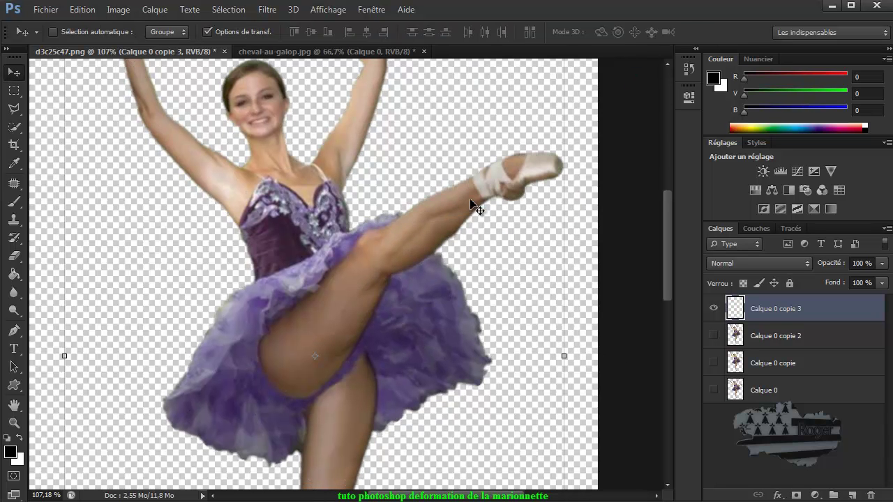
Step: Toggle visibility of all four Calque 0 layers to compare the warped and original poses
scroll(402, 272, down, 5)
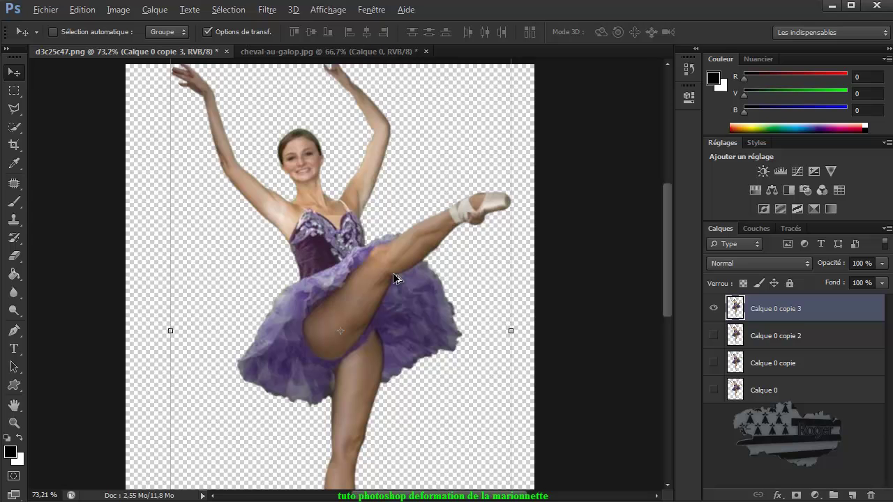
click(712, 309)
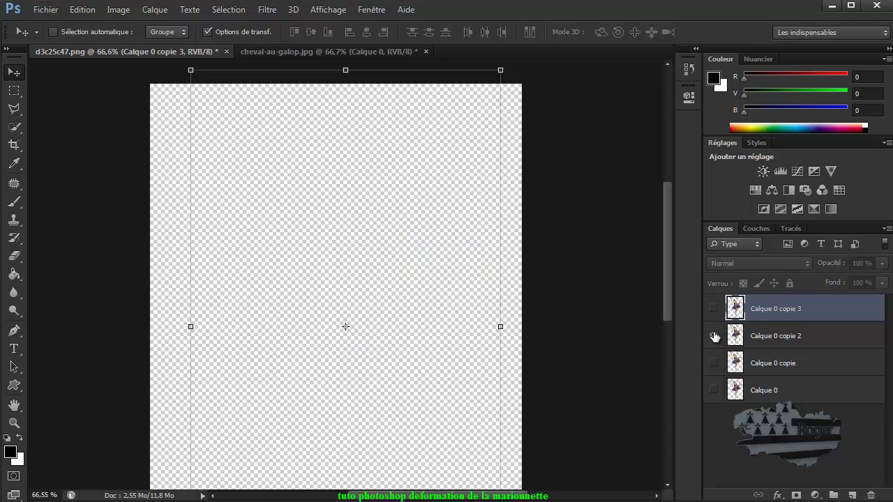
click(714, 335)
click(714, 363)
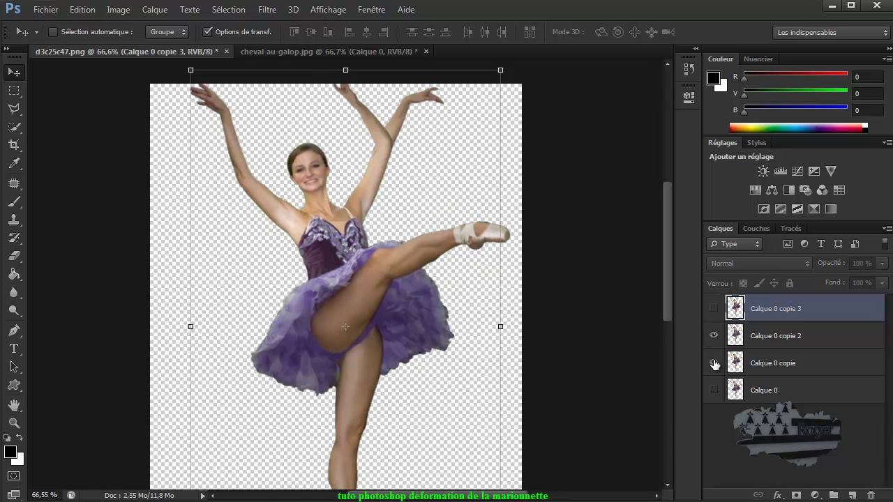
click(713, 390)
click(713, 309)
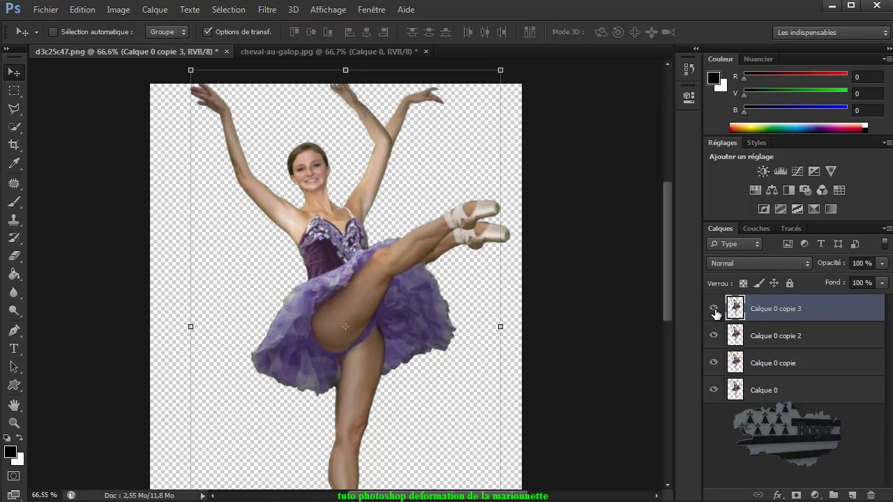
click(715, 337)
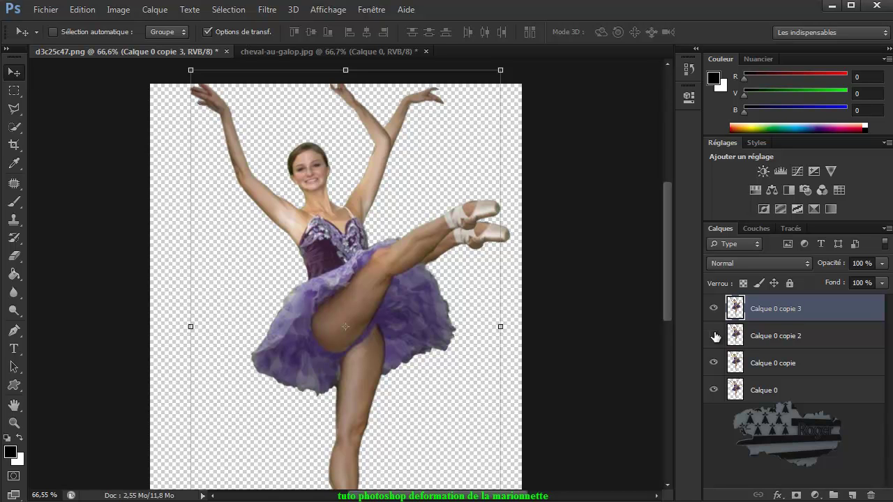
click(713, 336)
click(714, 309)
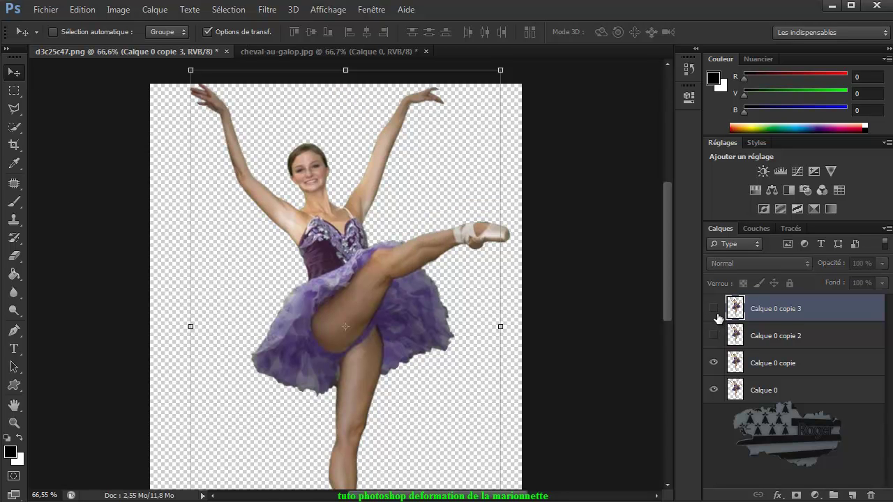
Step: Flip between the arm- and leg-warped layers, then hide both and toggle Calque 0 copie and Calque 0
click(713, 335)
click(713, 335)
click(713, 335)
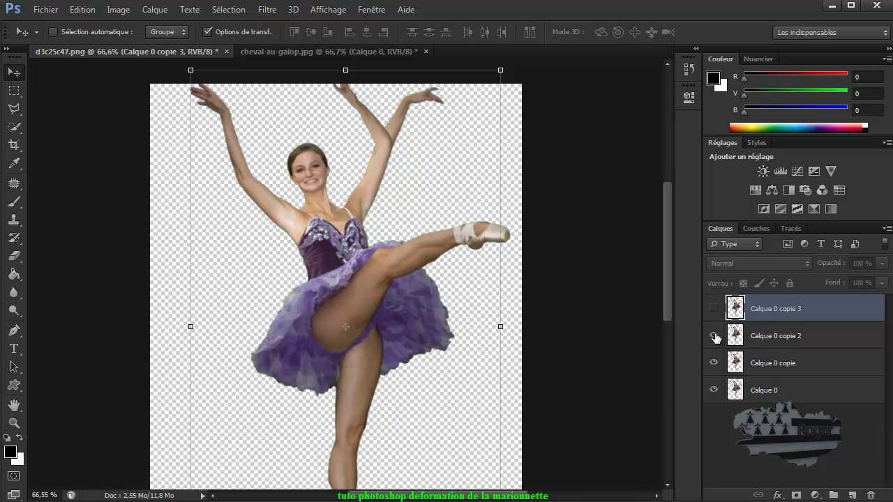
click(713, 335)
click(713, 308)
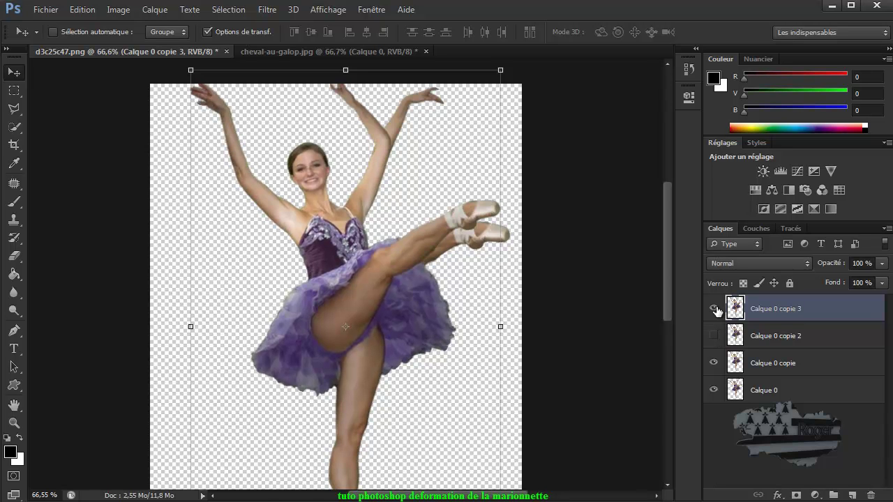
click(717, 309)
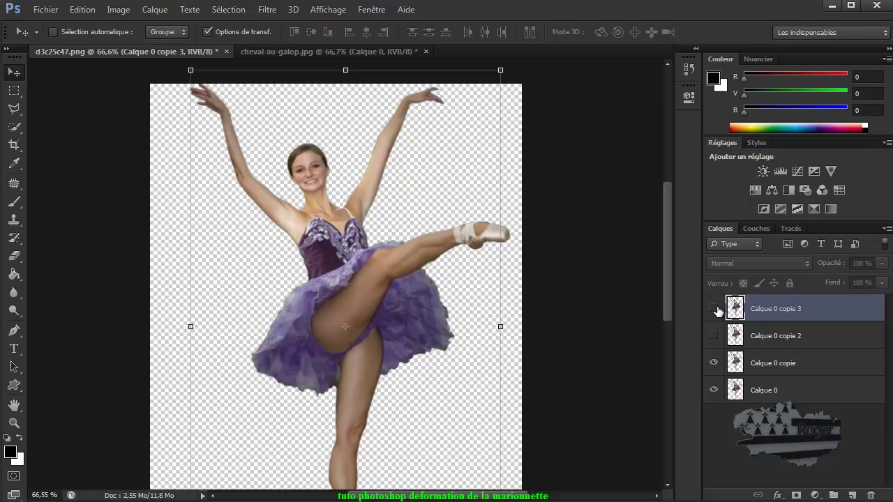
click(714, 364)
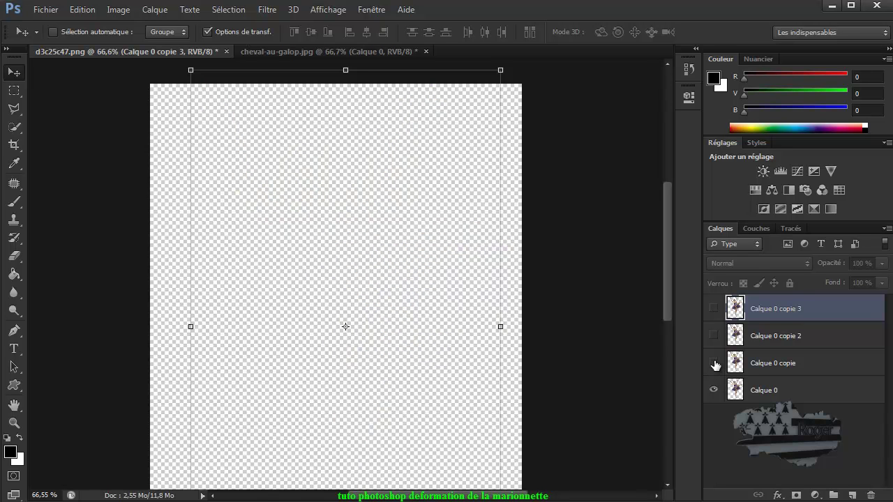
click(714, 364)
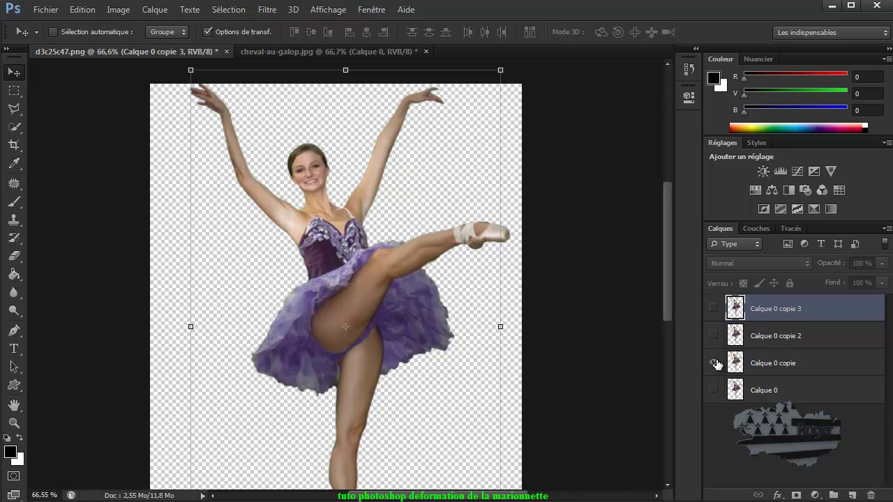
click(714, 363)
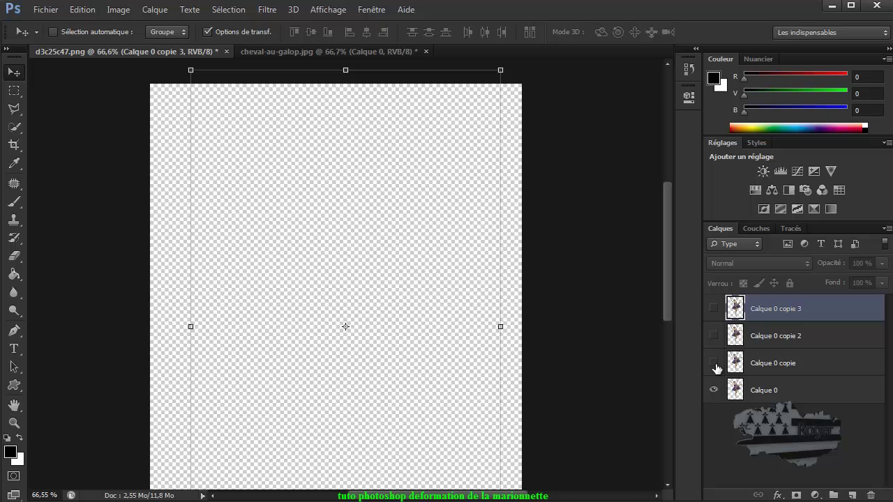
click(714, 363)
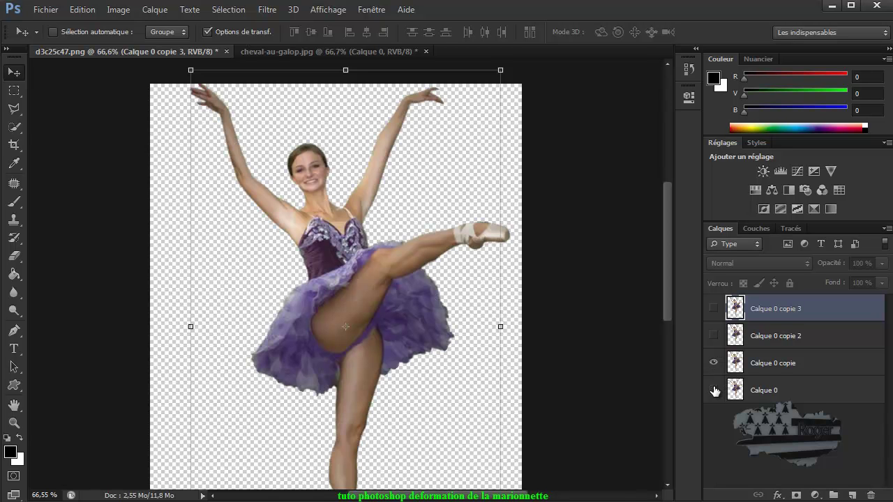
click(713, 391)
click(714, 363)
Step: Make Calque 0 active and hide Calque 0 copie, leaving only the 0% opacity base layer visible
click(755, 392)
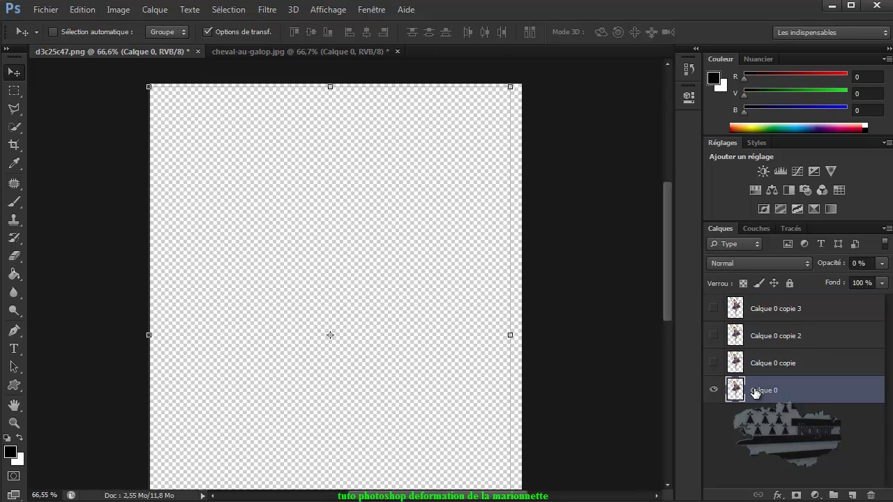
click(713, 363)
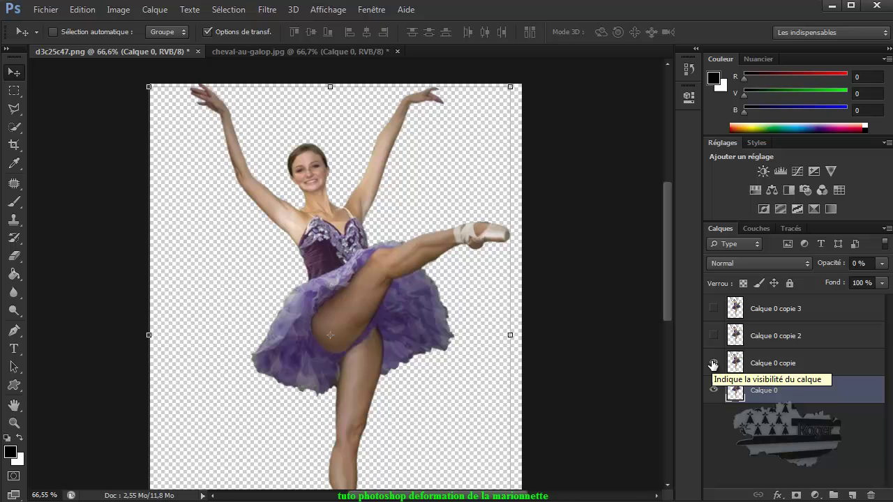
click(714, 364)
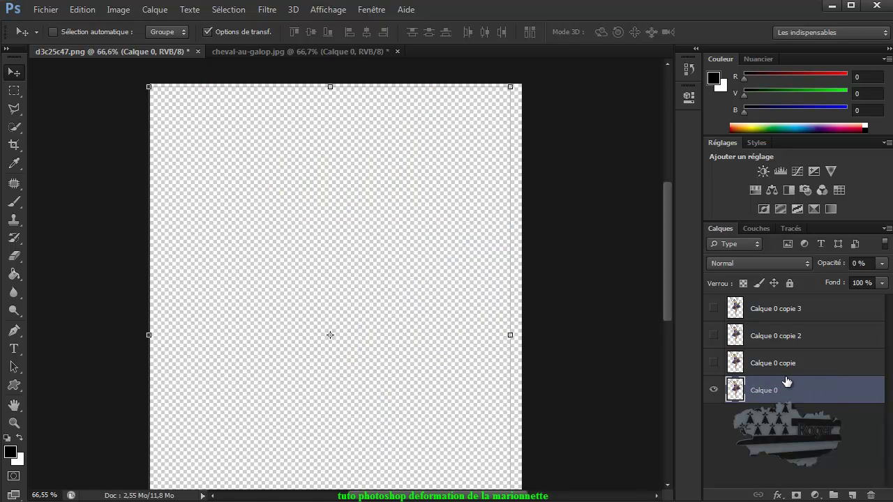
drag(670, 272, 670, 300)
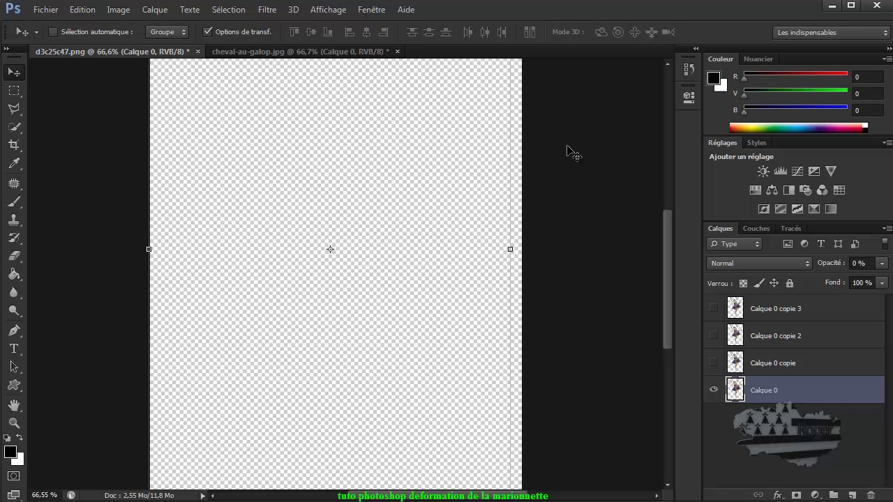
Step: Show the Montage animation timeline from Fenêtre and move it over the canvas
click(375, 10)
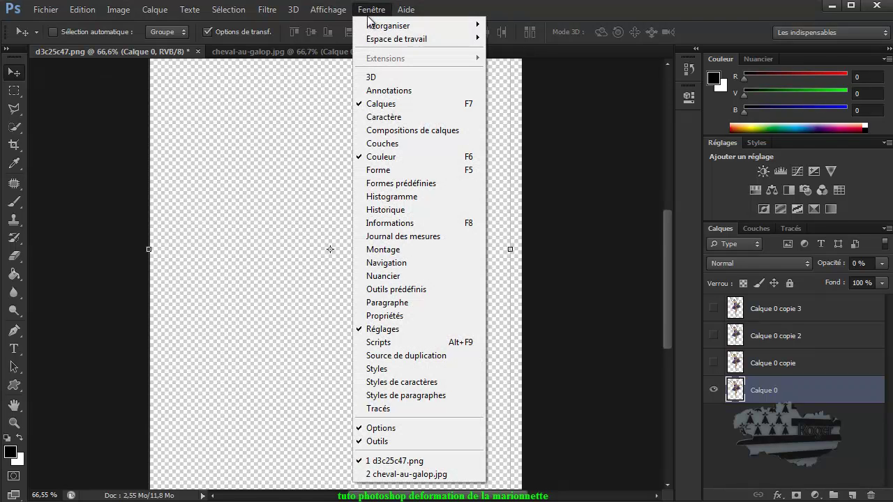
click(384, 250)
drag(268, 307, 316, 247)
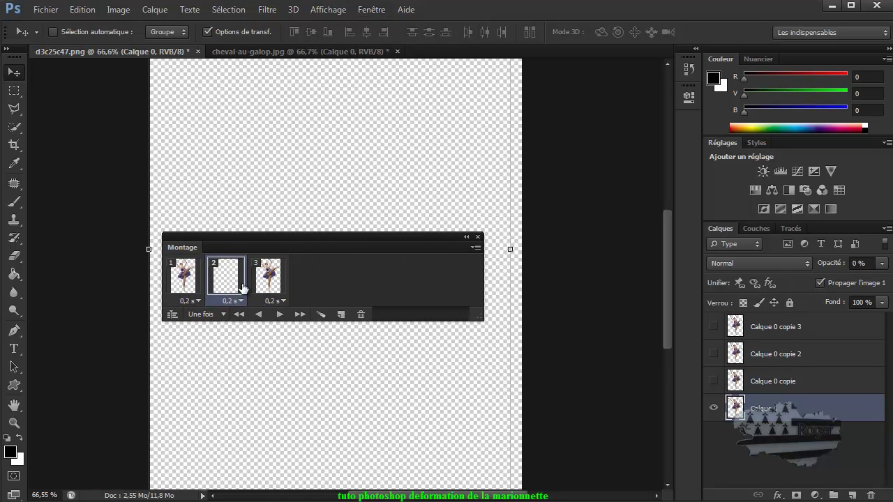
Step: Delete the two extra animation frames, confirming each with Oui, leaving one frame
click(360, 314)
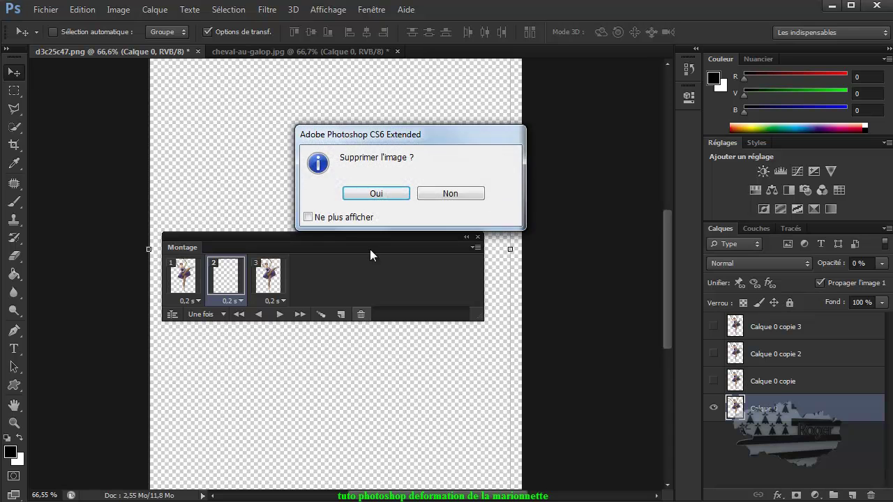
click(377, 194)
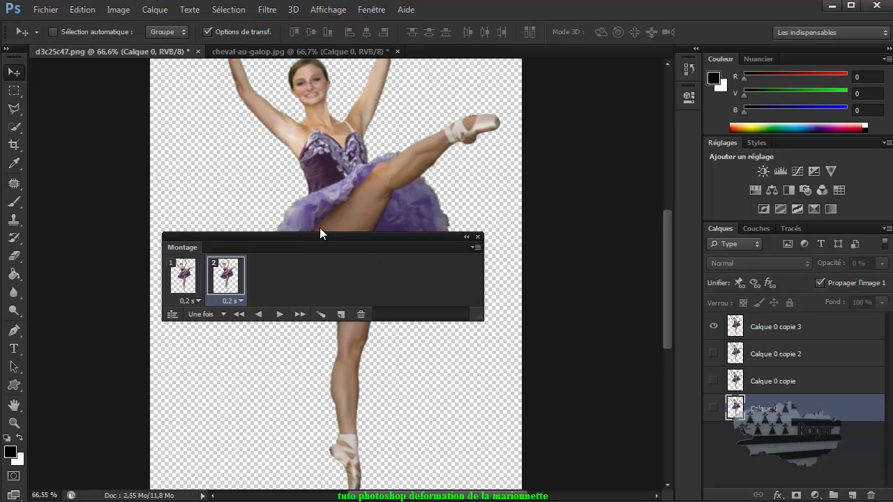
click(361, 314)
click(340, 194)
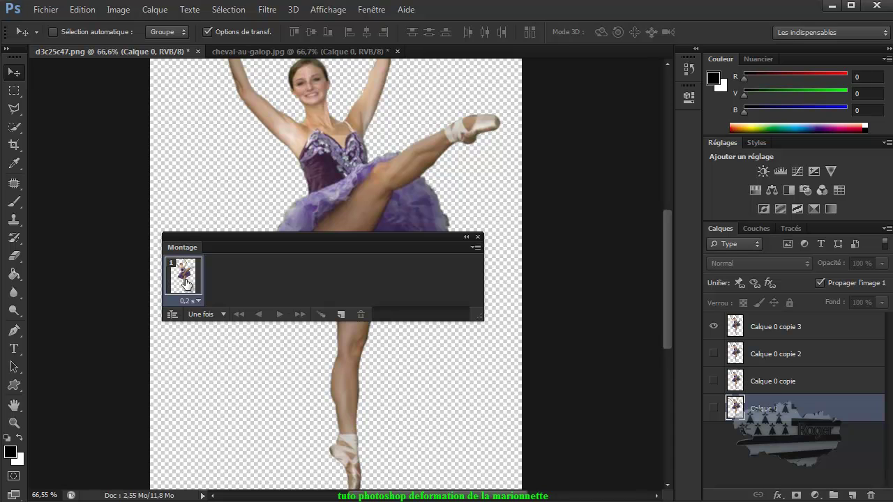
Step: Set frame 1 to show only Calque 0 with a 0,2 s delay
click(713, 327)
click(713, 409)
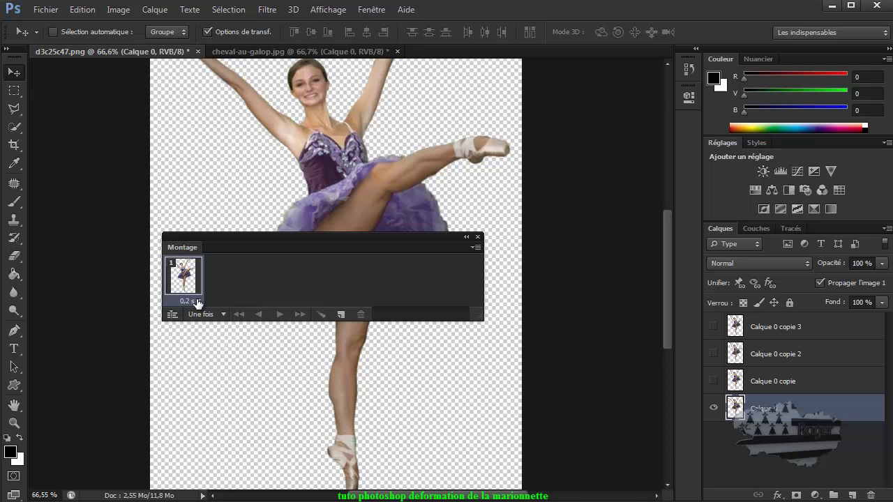
click(197, 302)
click(201, 339)
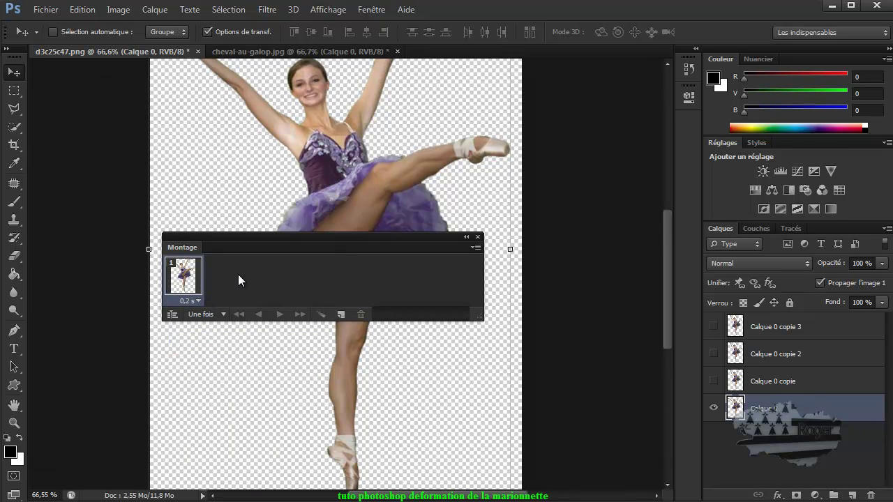
Step: Duplicate the frame and make frame 2 show only Calque 0 copie
click(341, 315)
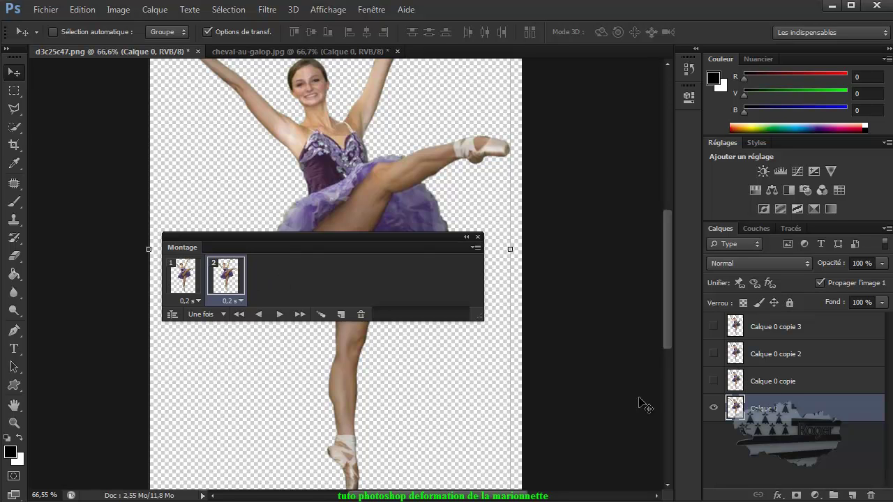
click(714, 410)
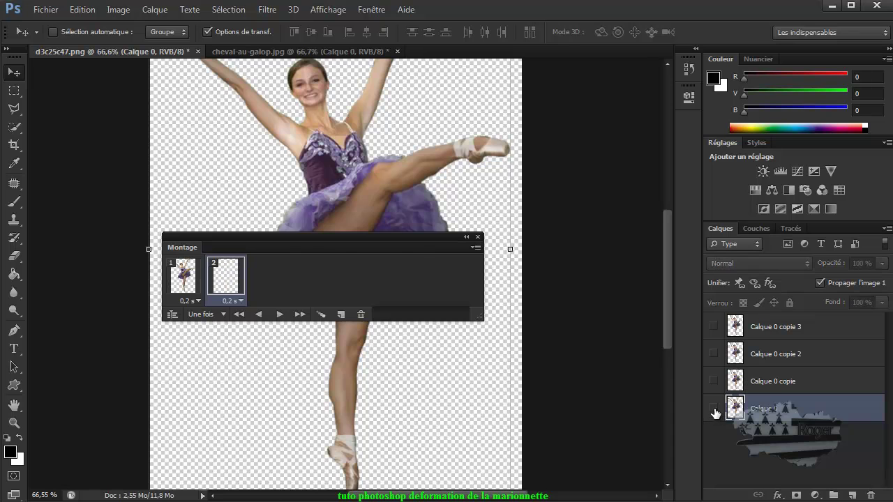
click(714, 381)
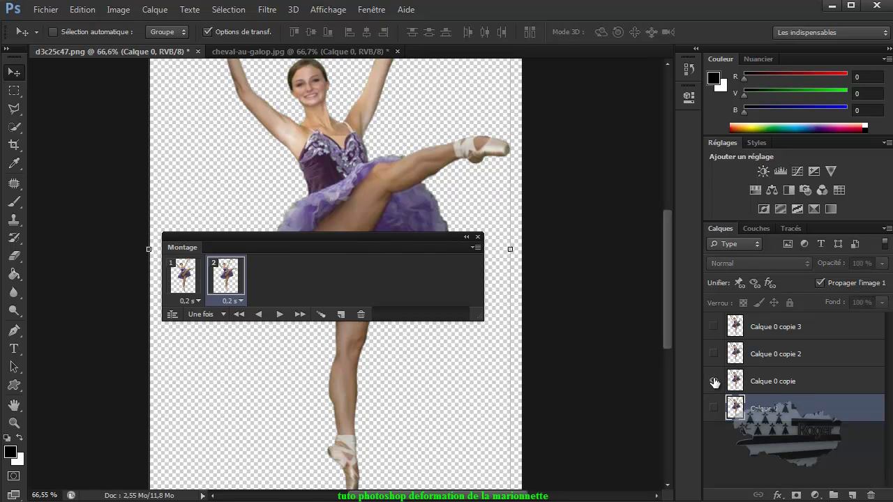
click(775, 388)
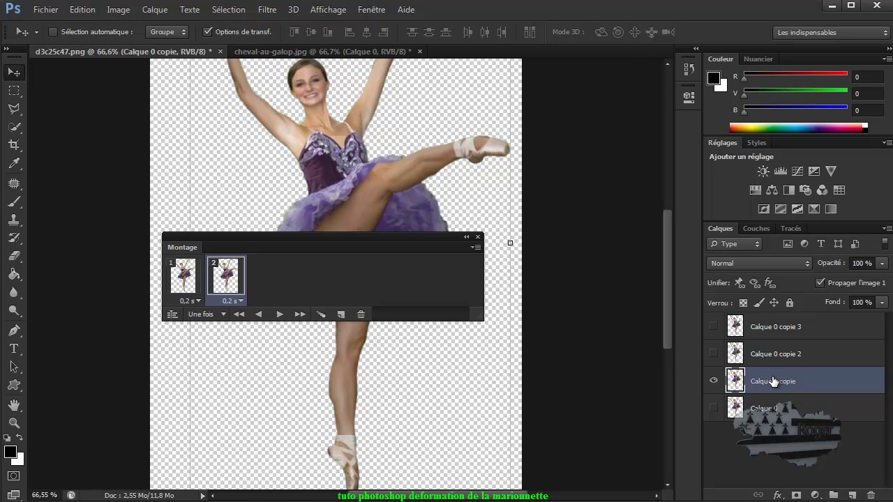
Step: Add frames 3 and 4 showing the Calque 0 copie 2 and Calque 0 copie 3 poses
click(342, 315)
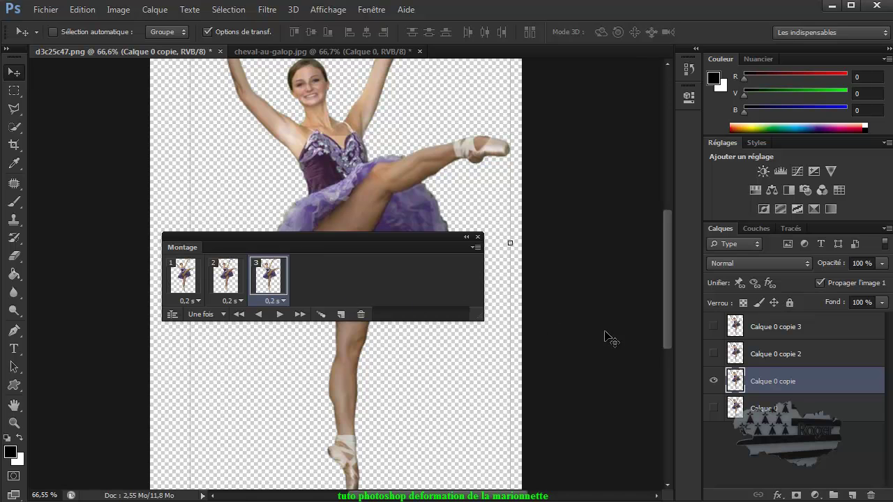
click(713, 355)
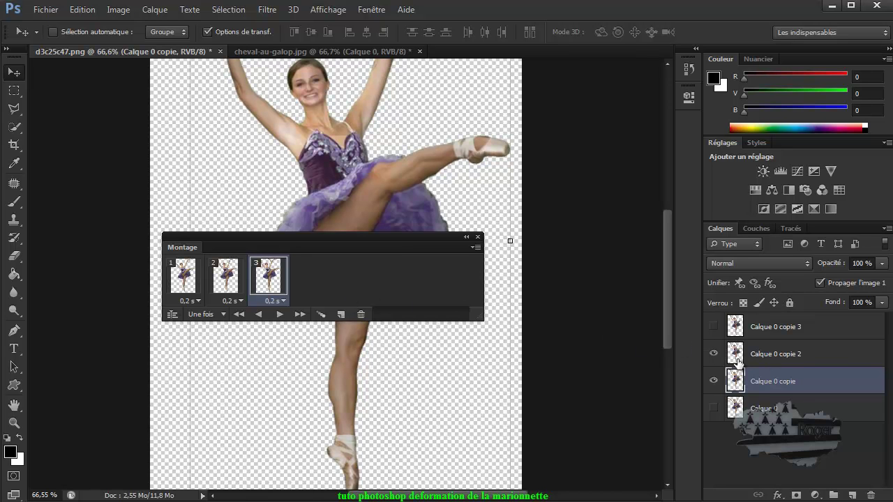
click(739, 359)
click(713, 381)
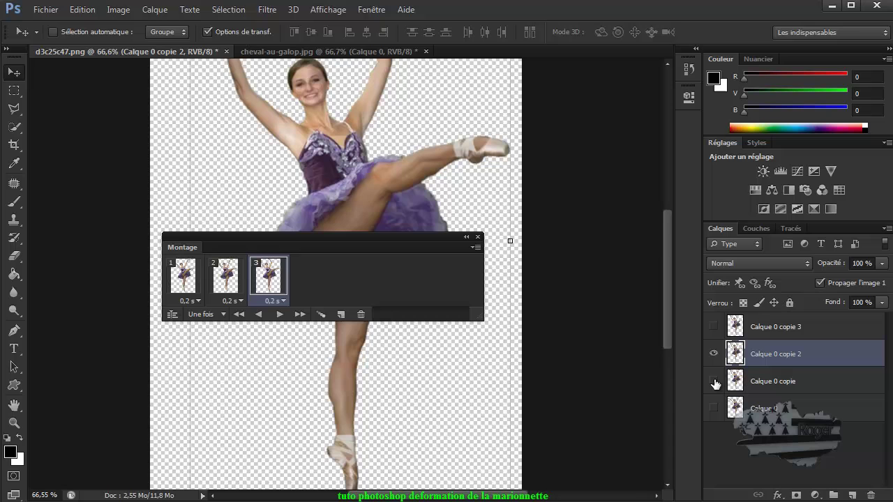
click(341, 316)
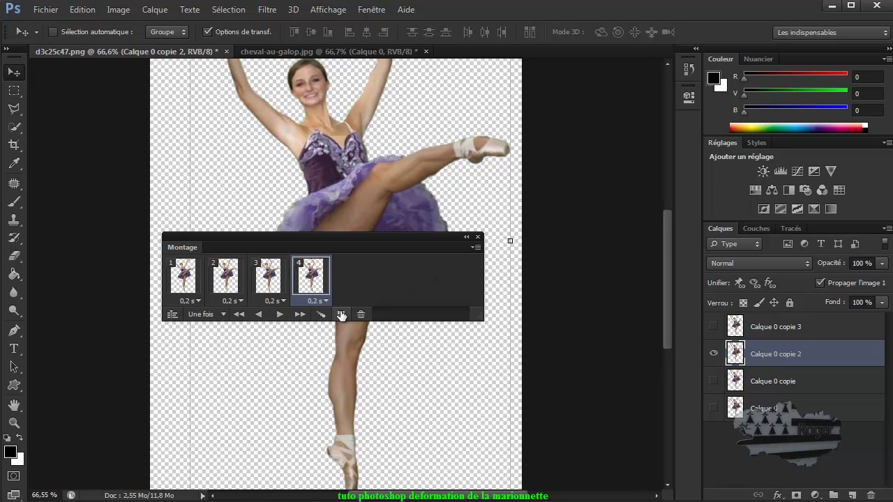
click(713, 354)
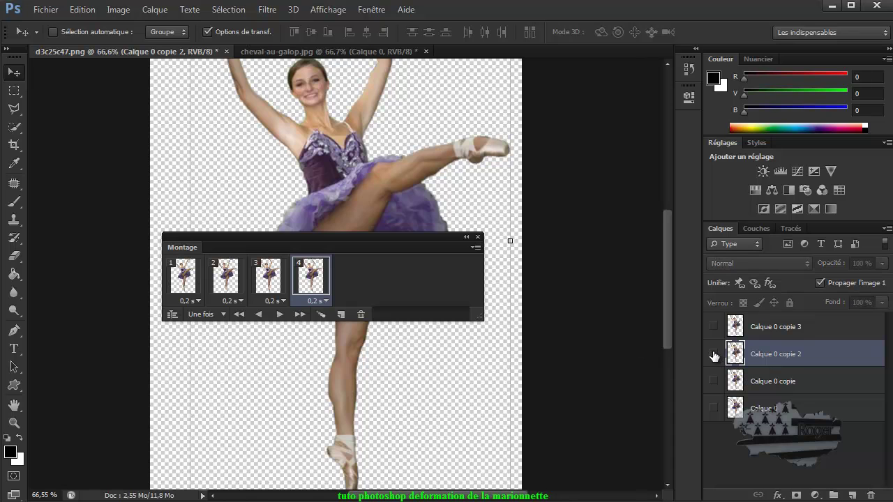
click(715, 326)
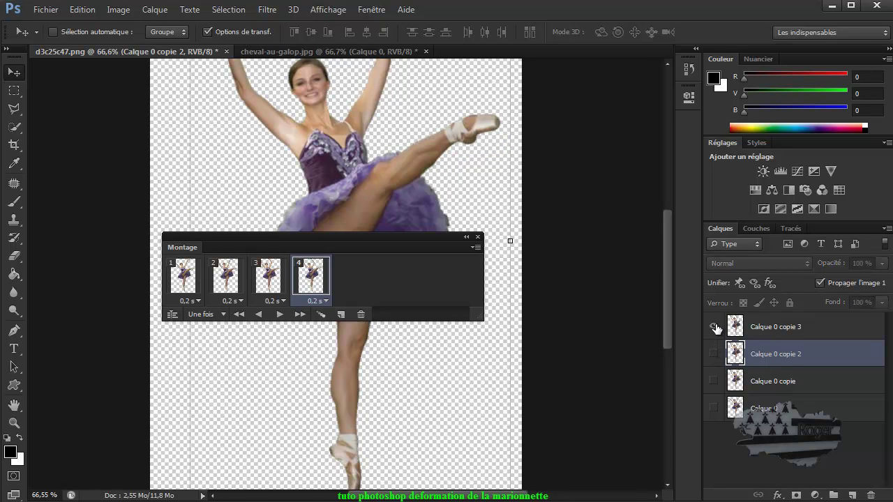
click(762, 331)
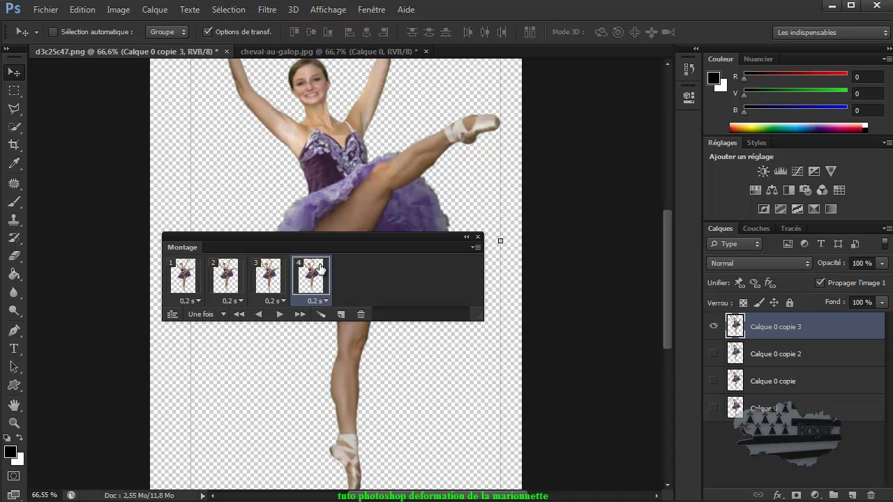
Step: Add frames 5 and 6 showing the Calque 0 copie 2 and Calque 0 copie poses
click(341, 315)
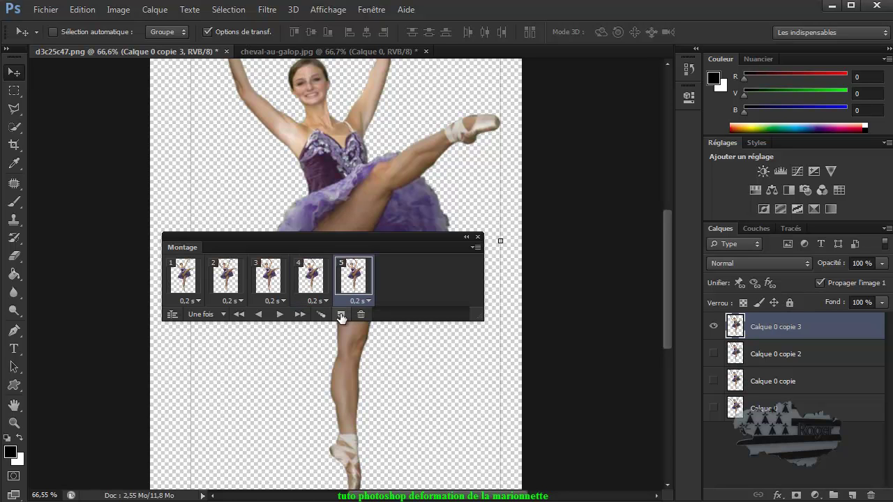
click(713, 326)
click(713, 354)
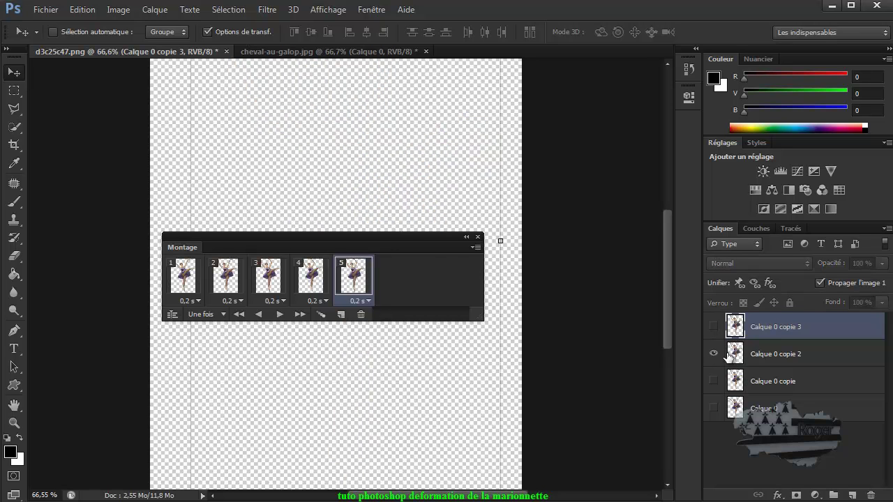
click(767, 357)
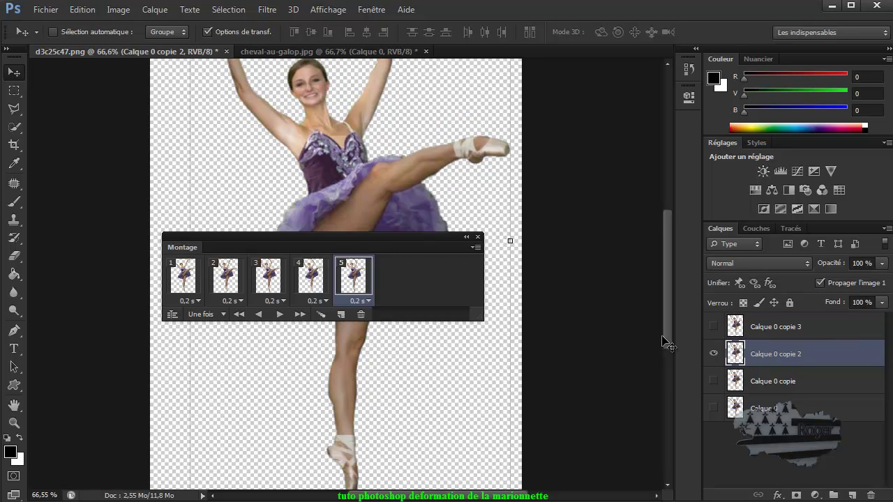
click(341, 315)
click(713, 354)
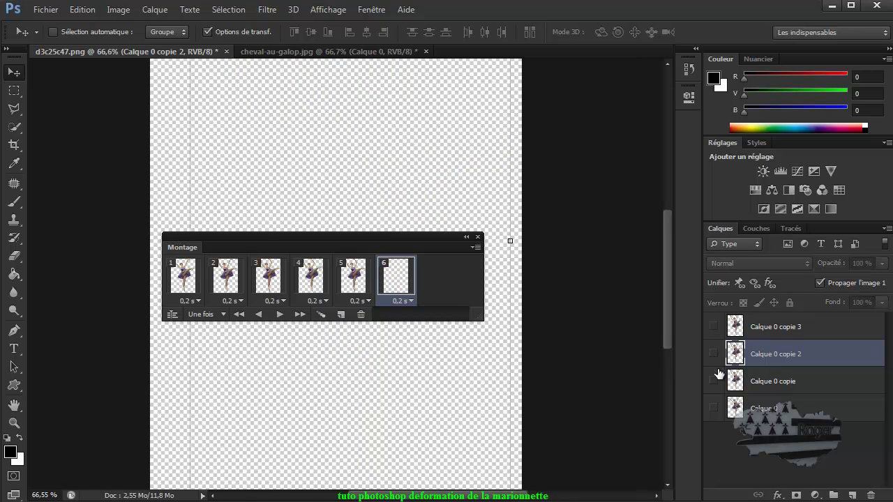
click(713, 381)
click(741, 381)
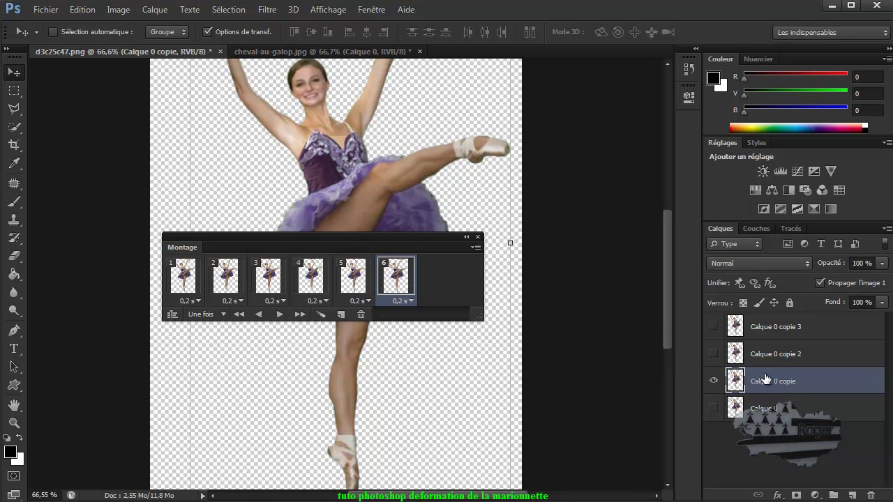
Step: Add a seventh frame showing only the original Calque 0 pose
click(341, 314)
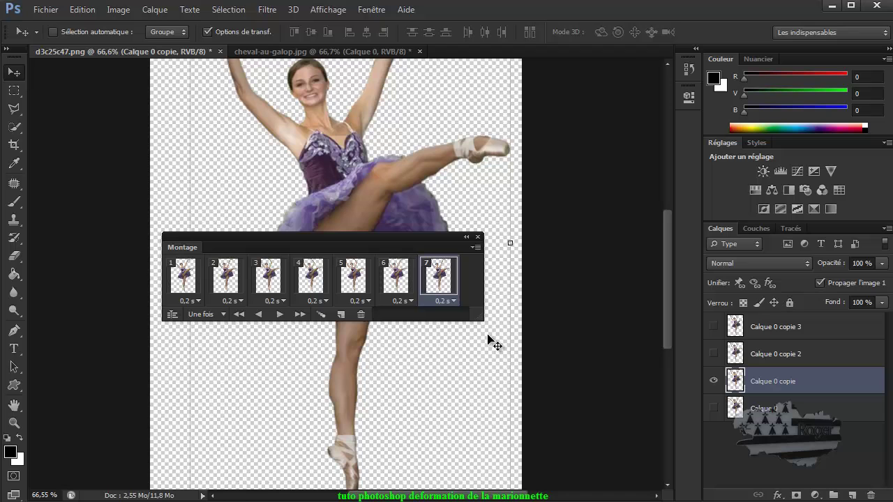
click(712, 382)
click(734, 408)
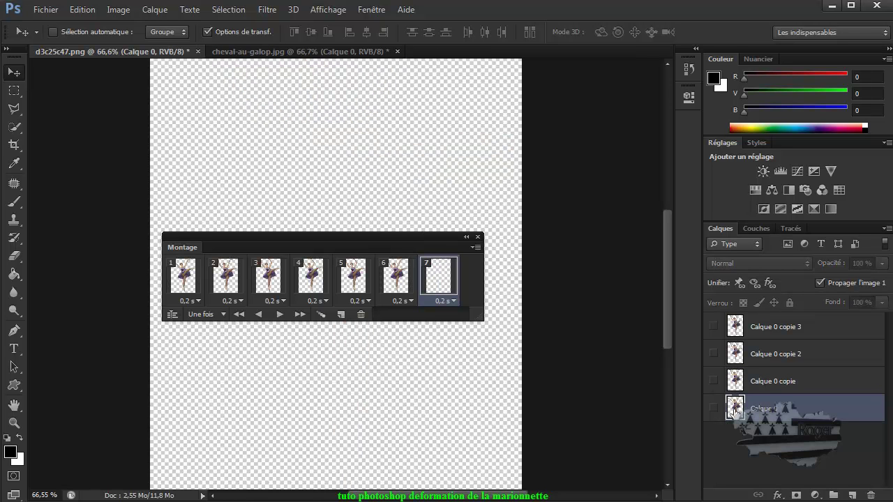
click(712, 410)
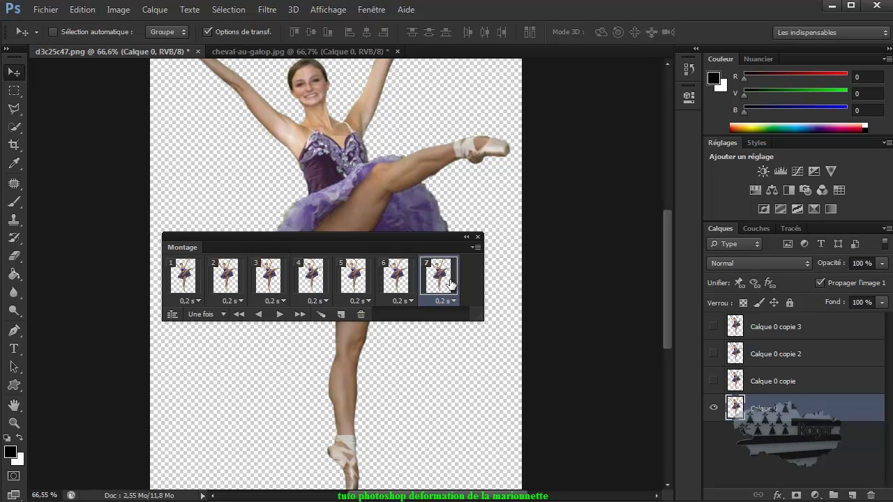
Step: Rewind to frame 1 and play the seven-frame animation twice
mouse_move(344, 238)
mouse_down()
mouse_move(381, 323)
mouse_move(379, 314)
mouse_up()
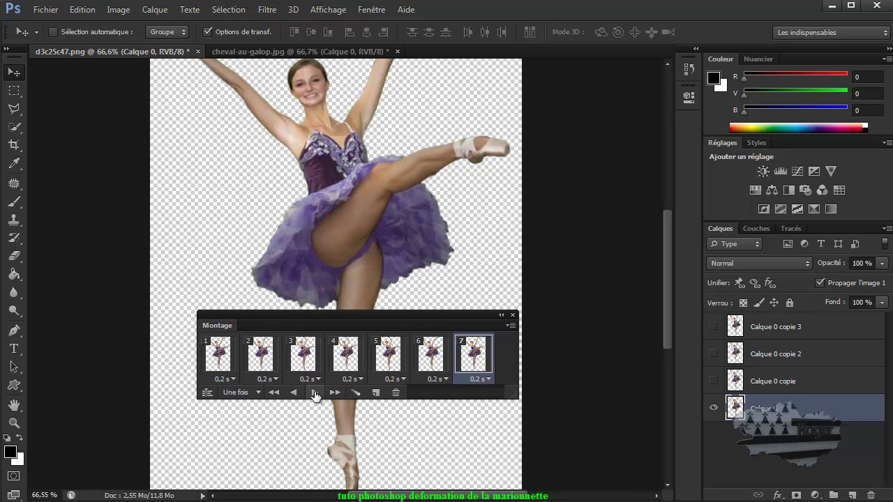
click(213, 363)
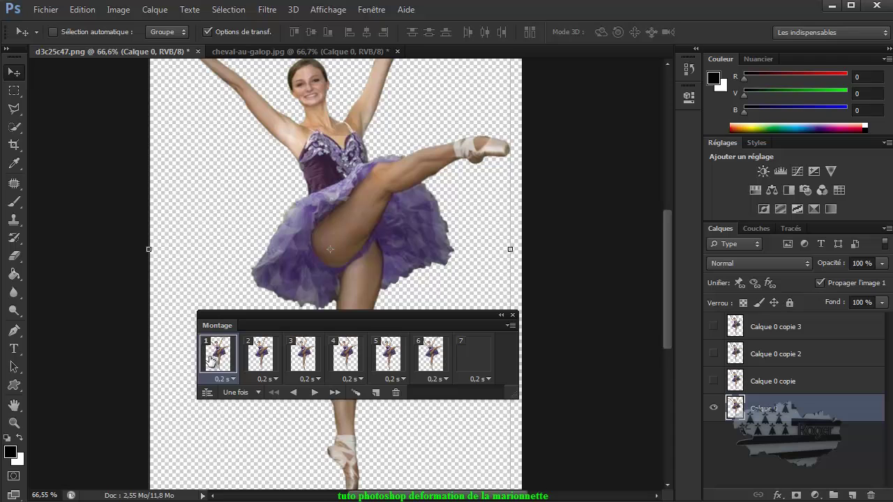
click(315, 393)
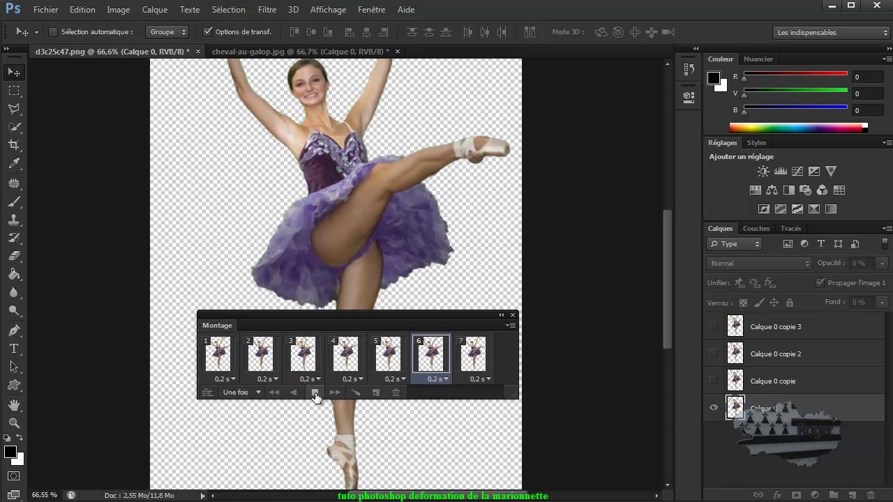
click(317, 394)
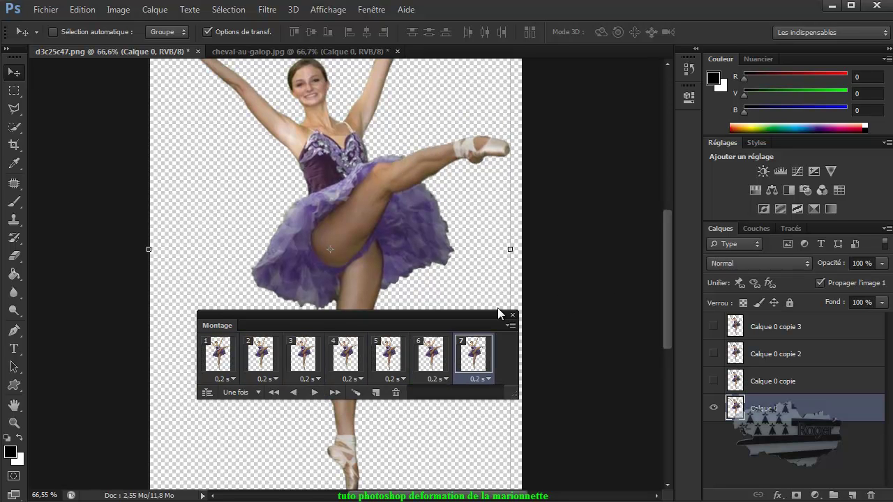
Step: Zoom out, move the timeline off the dancer, and replay the animation from frame 1
scroll(357, 288, down, 1)
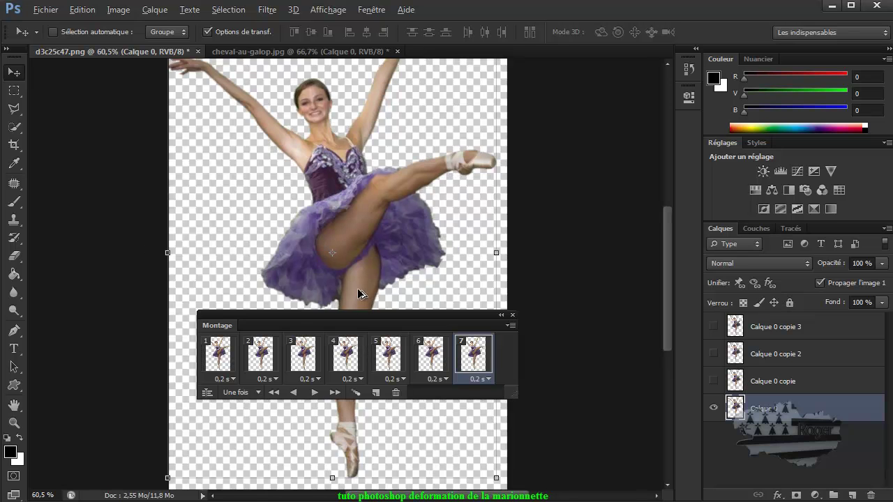
scroll(358, 288, down, 1)
drag(356, 314, 681, 237)
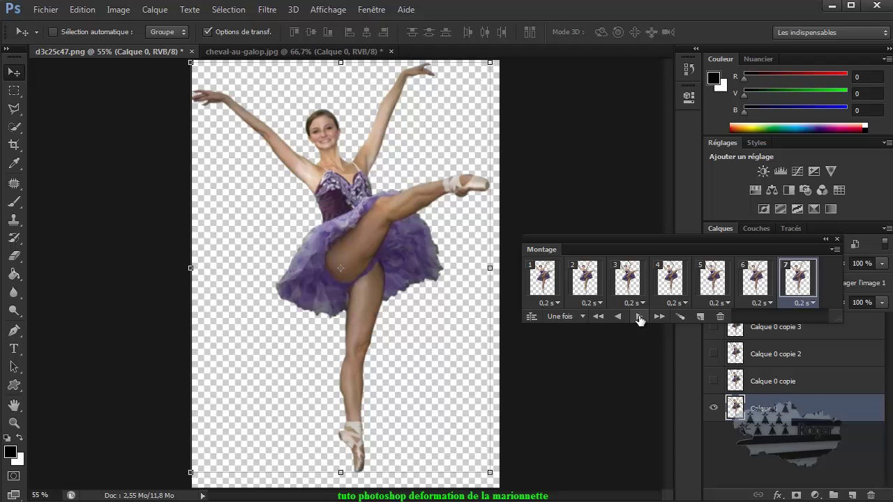
click(639, 317)
click(639, 318)
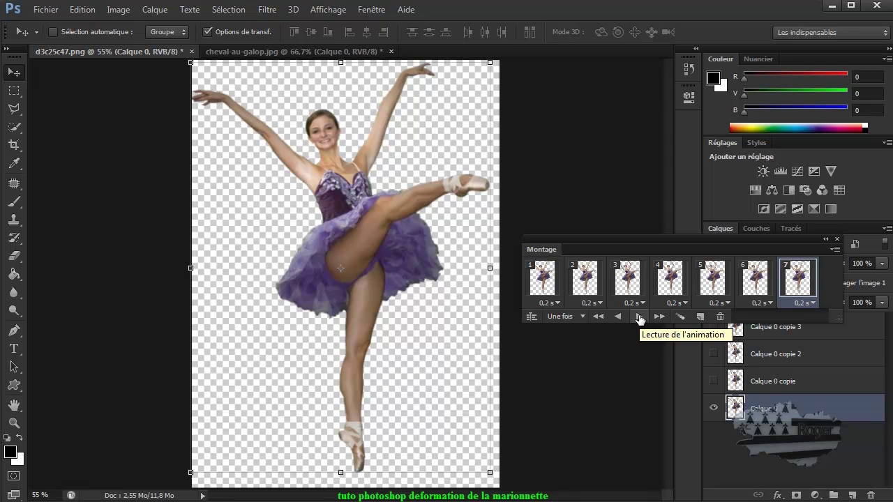
click(537, 283)
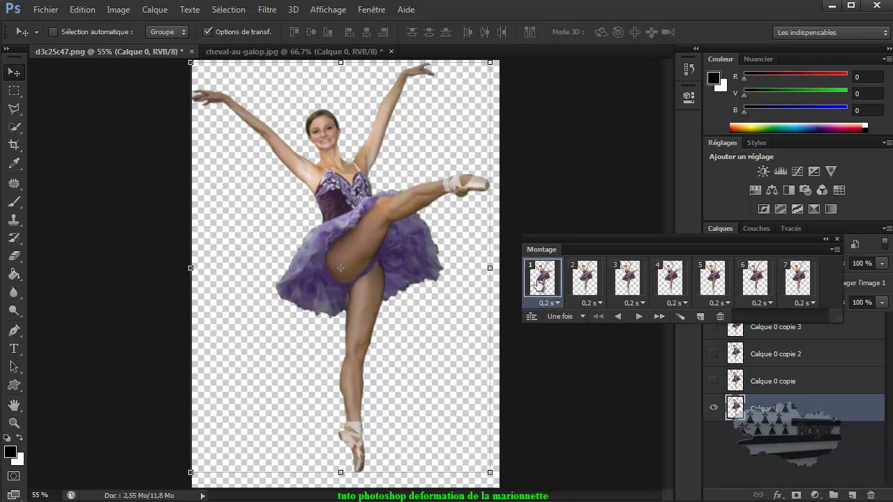
click(638, 318)
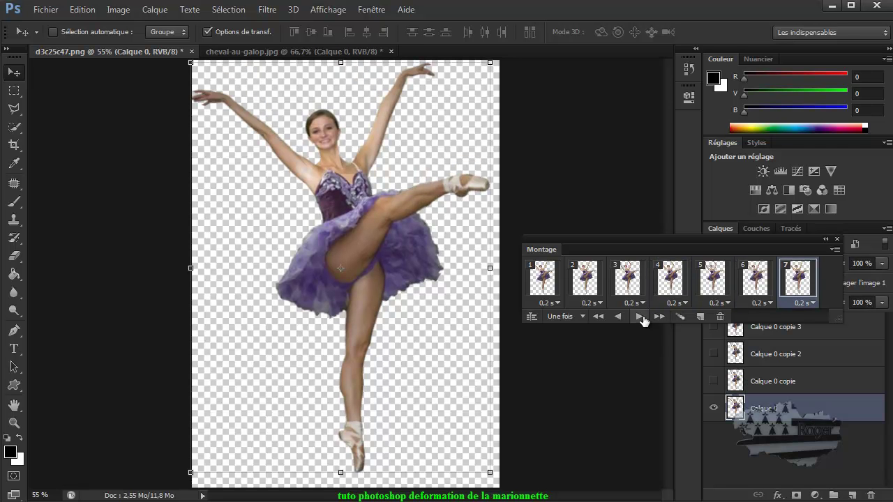
click(545, 282)
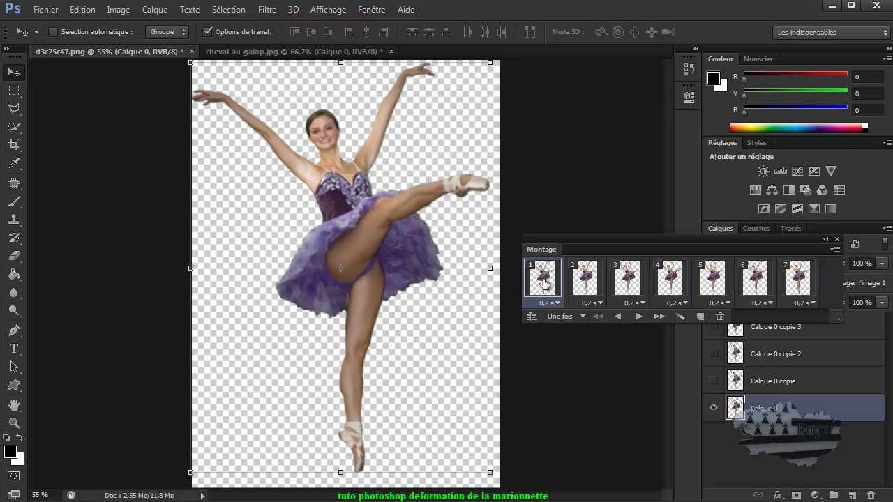
Step: Set the loop option to Toujours, test the looping playback, then stop on frame 1
click(584, 317)
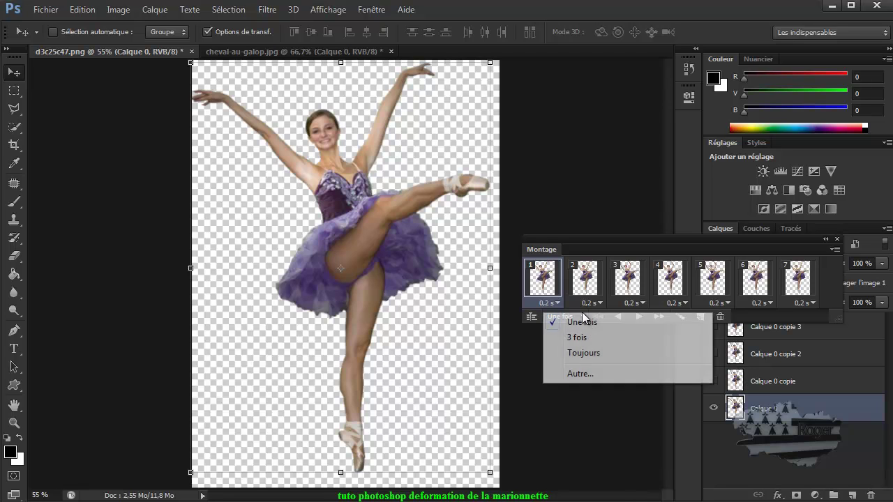
click(589, 355)
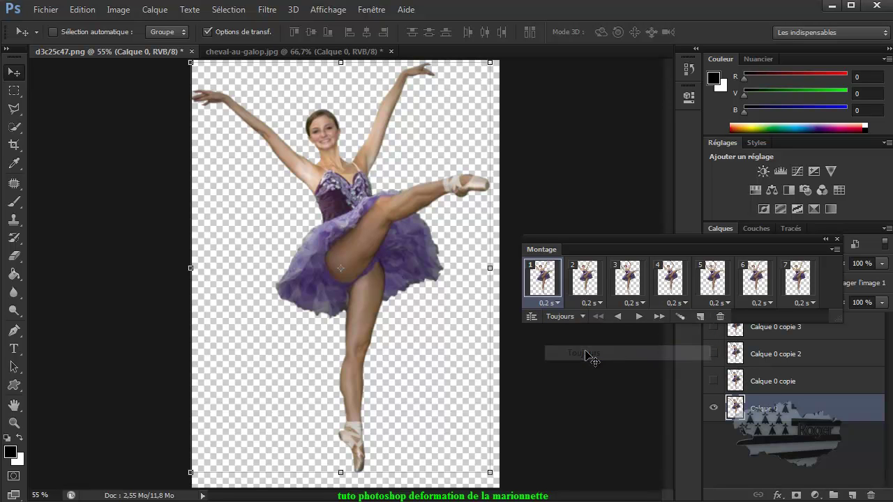
click(638, 317)
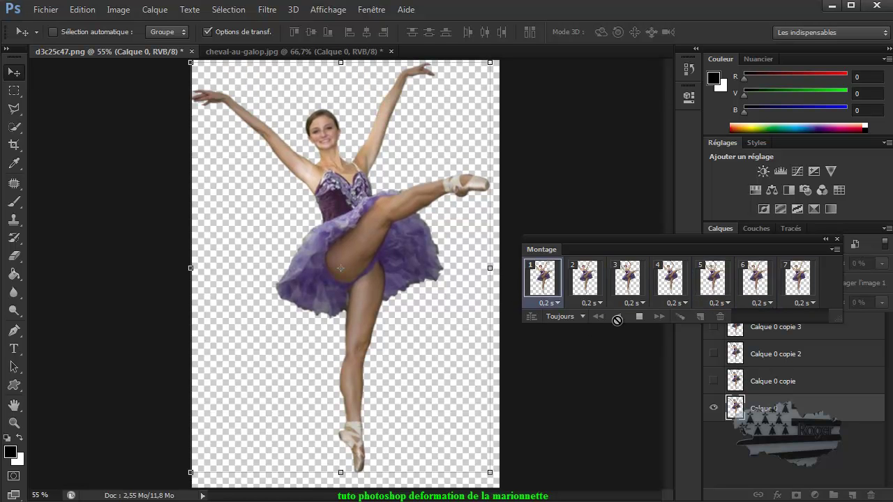
click(639, 318)
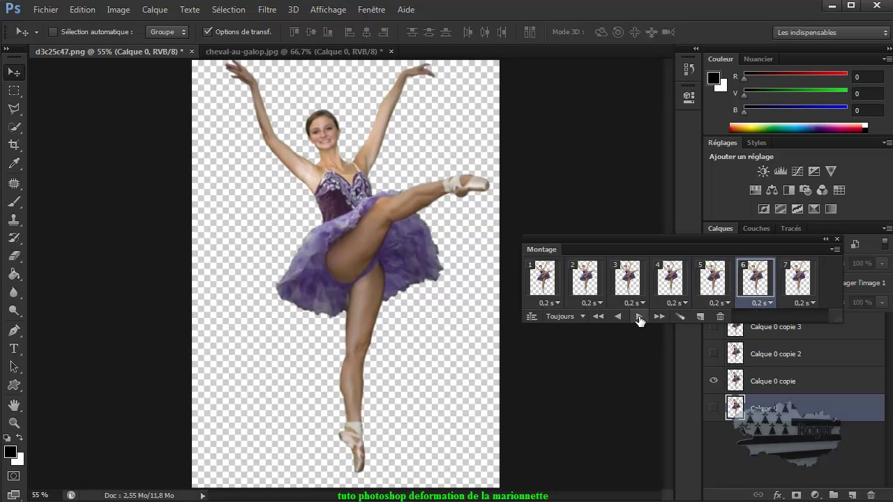
click(544, 278)
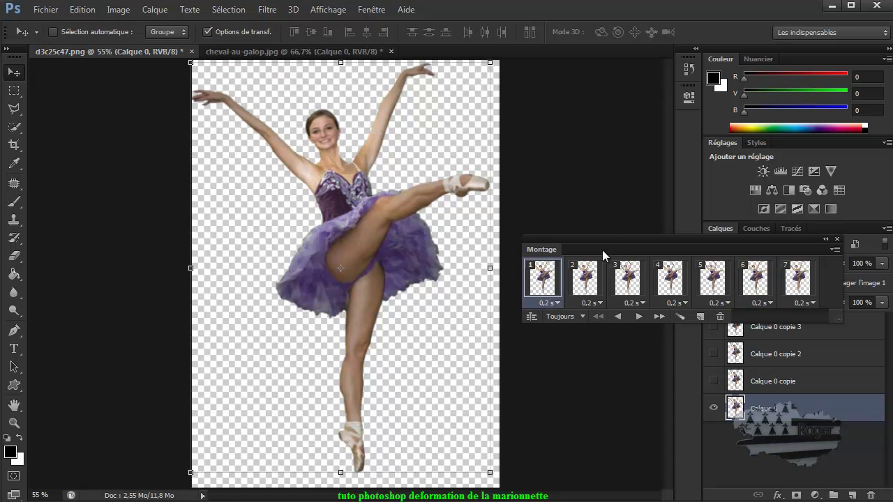
mouse_move(610, 240)
mouse_down()
mouse_move(246, 229)
mouse_move(303, 313)
mouse_up()
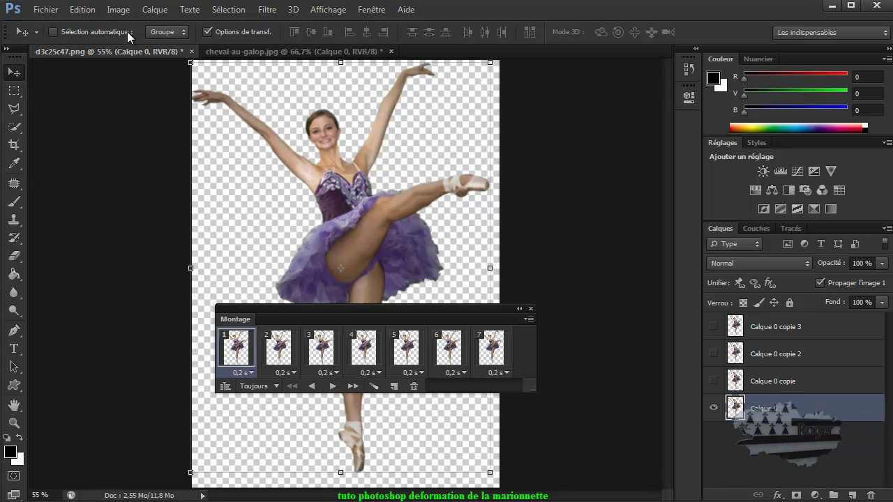
Step: Open Enregistrer pour le Web with GIF kept as the output format
click(46, 11)
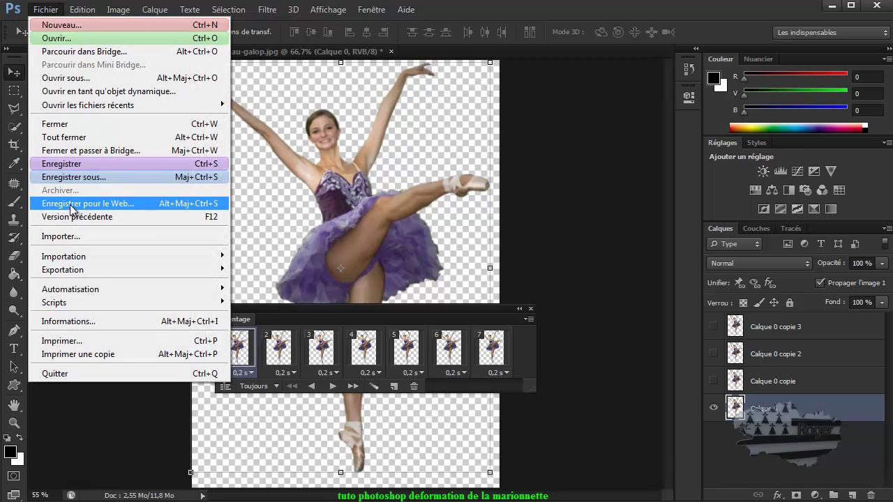
click(70, 204)
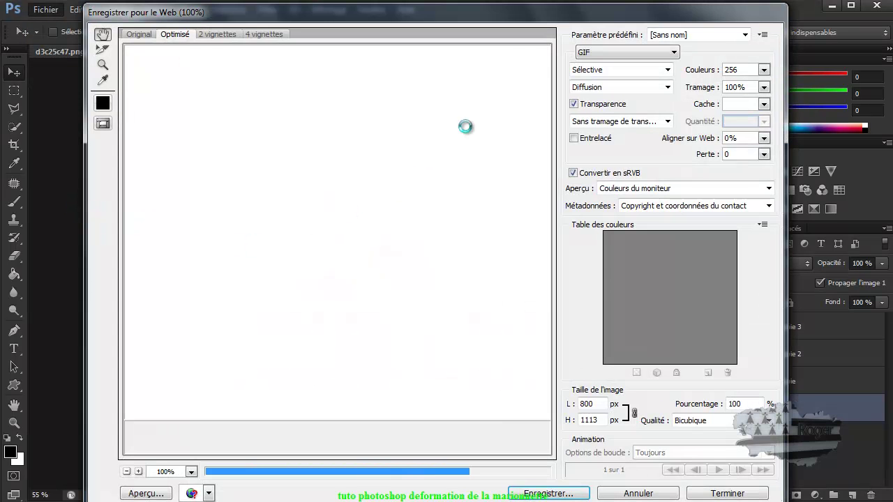
click(656, 56)
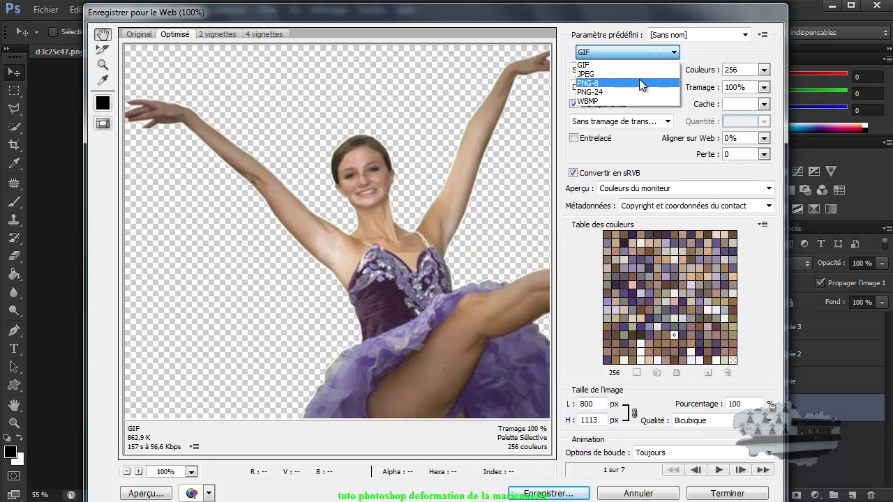
click(640, 52)
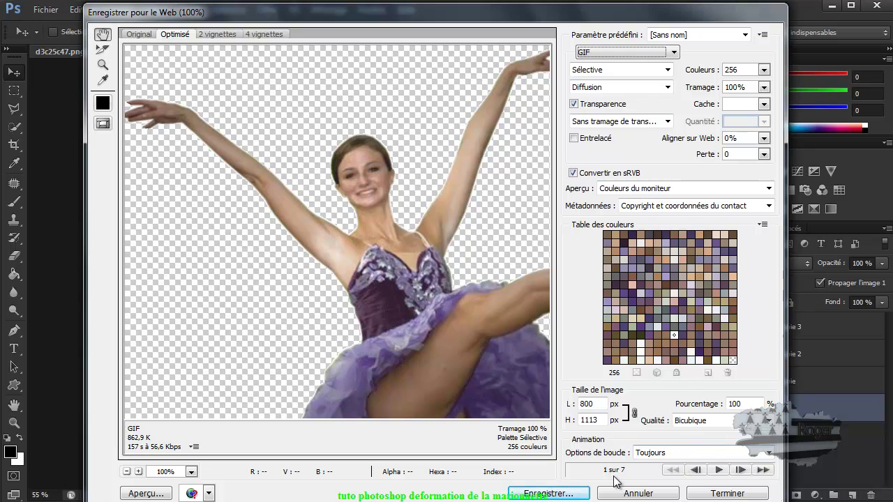
Step: Preview the animation, then save the GIF as d3c25c47 in Mes documents
click(719, 471)
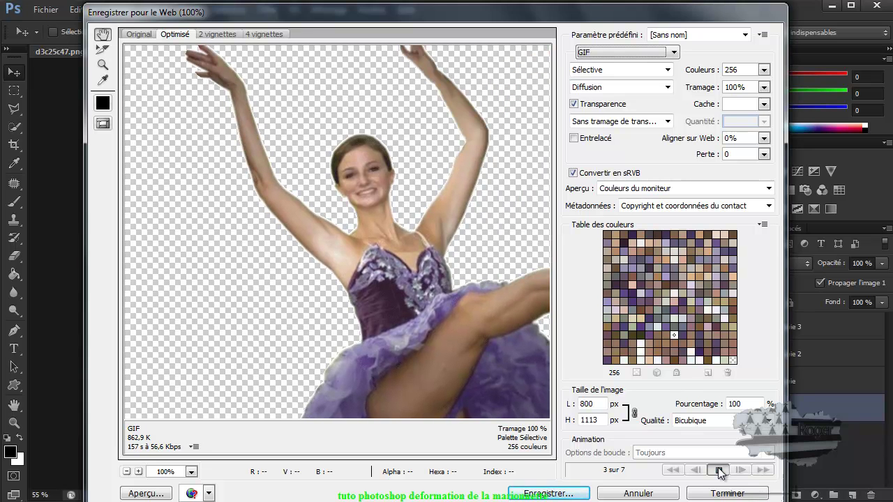
click(719, 471)
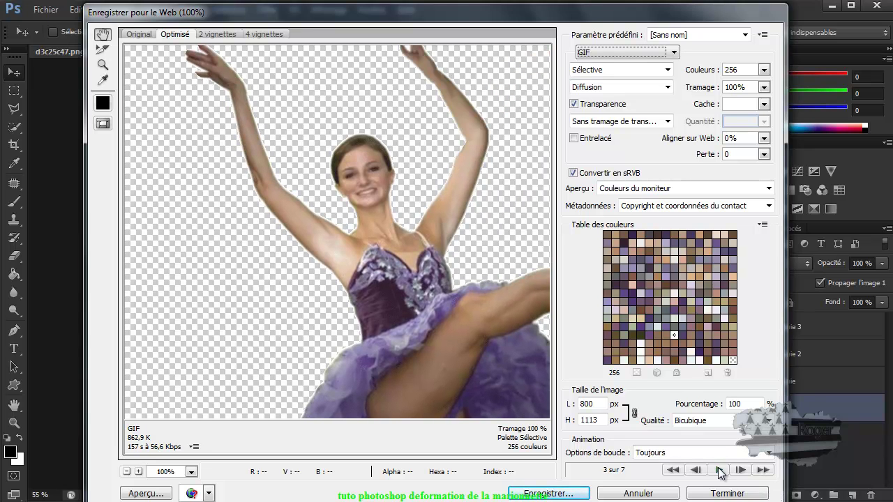
click(566, 494)
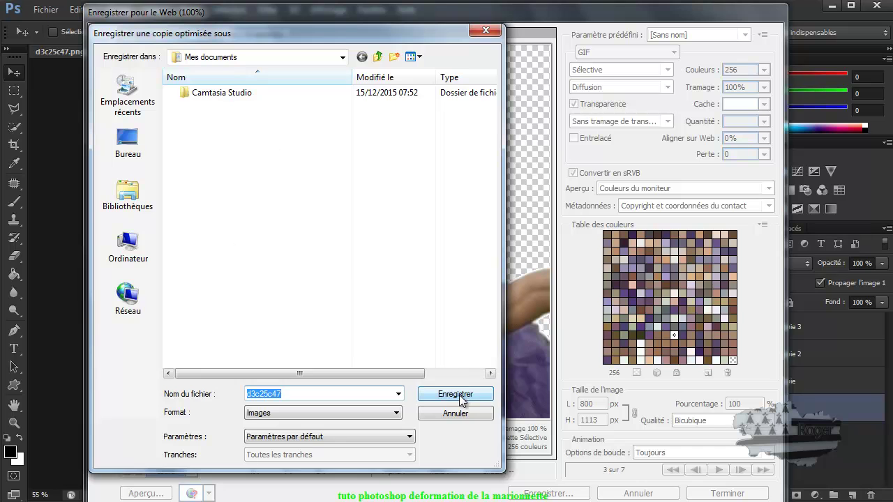
click(459, 395)
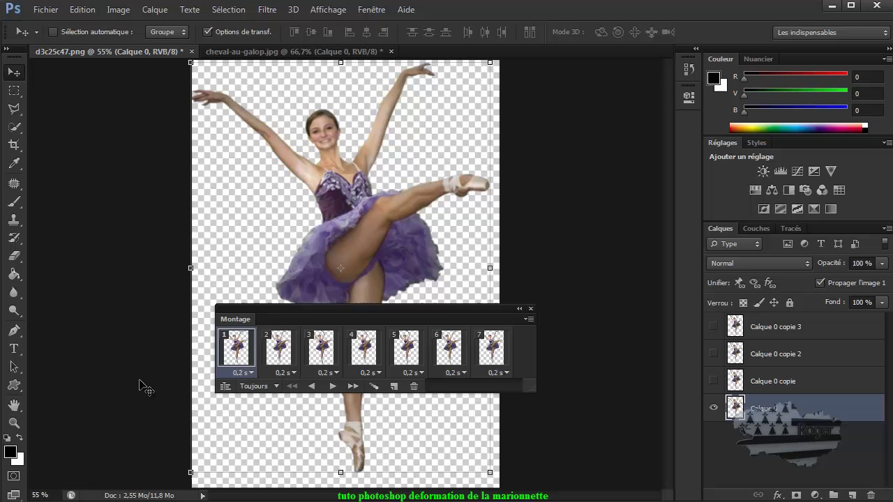
Step: Open the d3c25c47 GIF from the Documents library in the photo viewer, then close it
key(super+e)
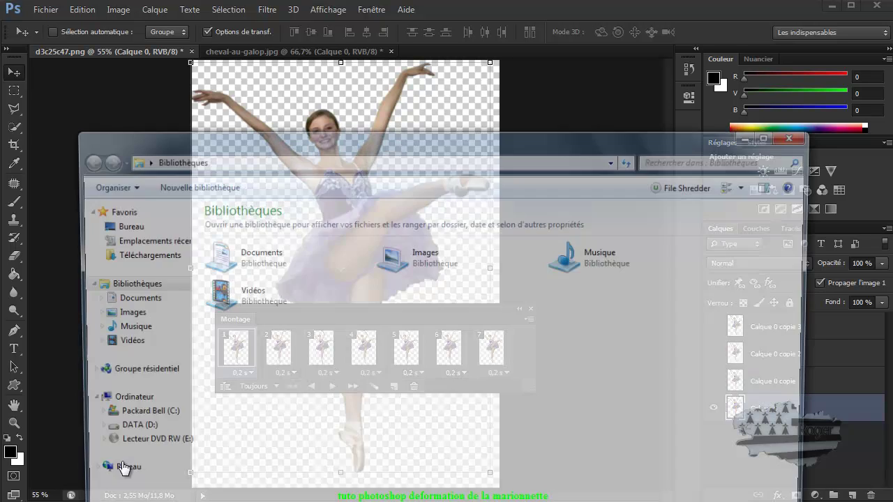
double_click(214, 263)
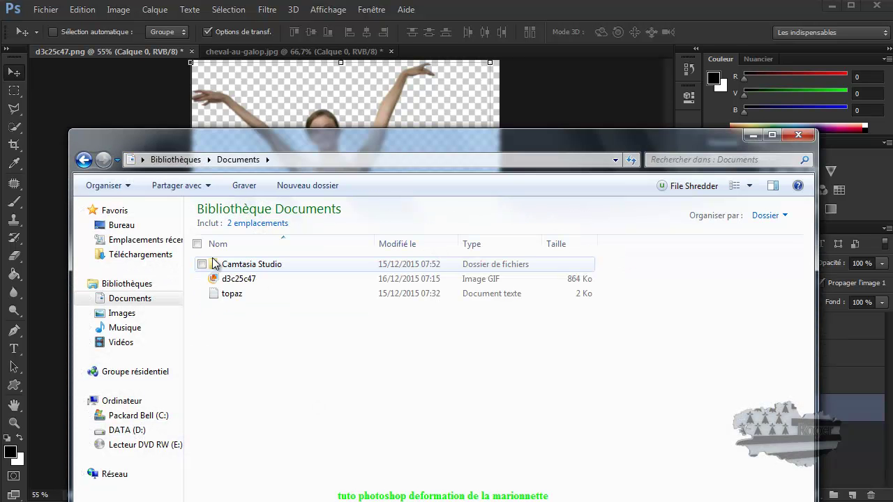
double_click(236, 279)
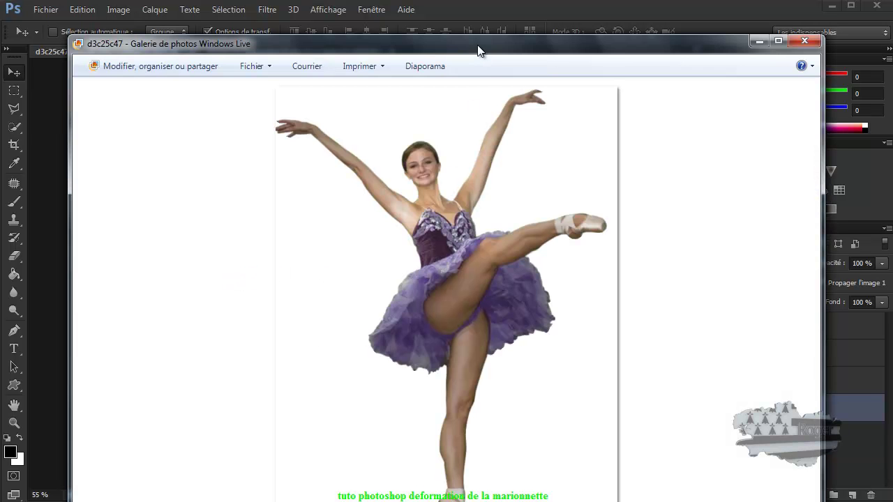
drag(478, 50, 450, 1)
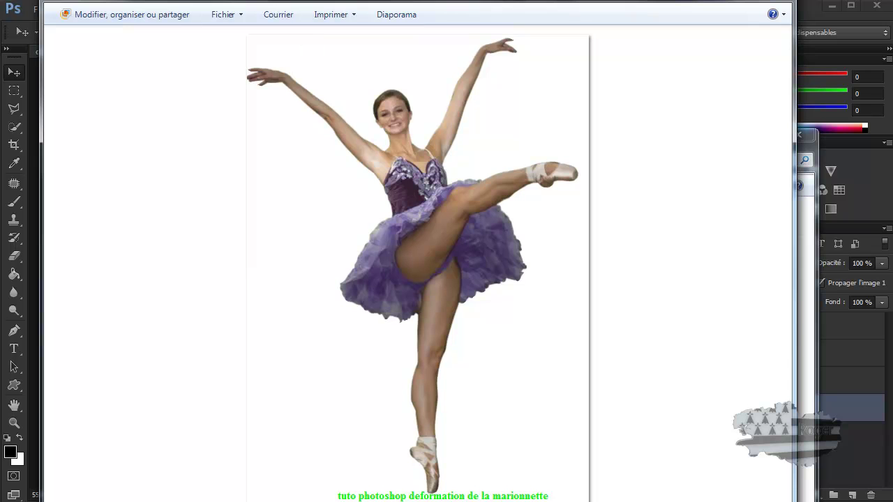
click(782, 2)
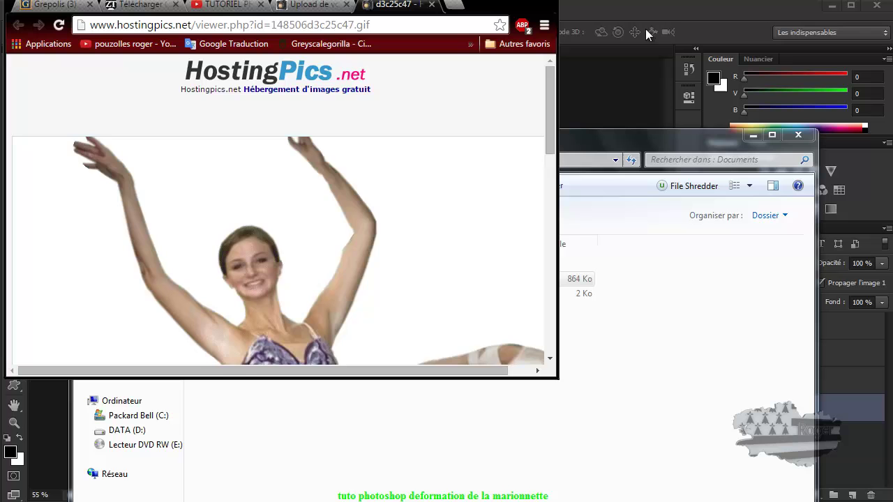
Step: Bring the browser forward, maximize it, and scroll through the hosted dancer GIF
drag(365, 9, 457, 52)
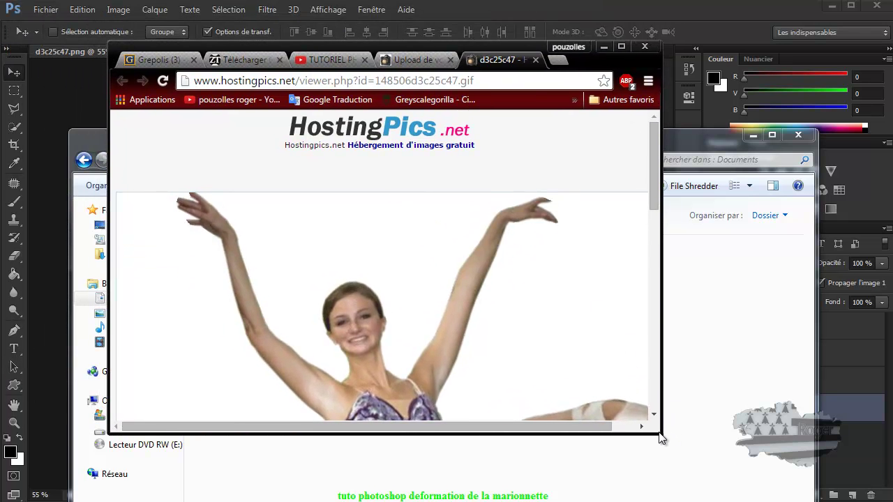
click(663, 436)
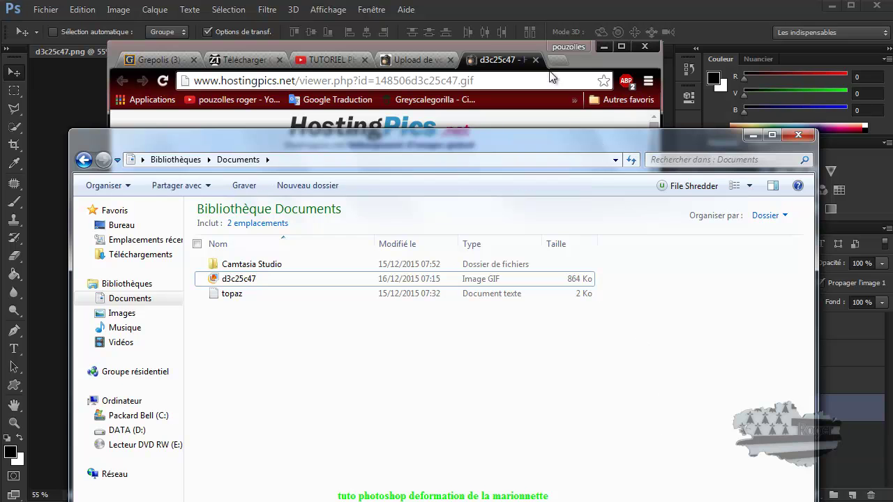
click(591, 57)
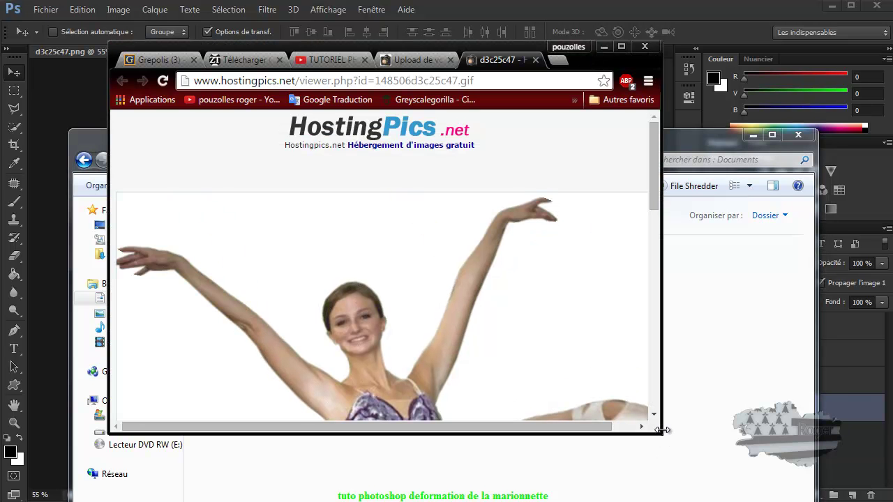
mouse_move(662, 434)
mouse_down()
mouse_move(774, 473)
mouse_move(885, 472)
mouse_up()
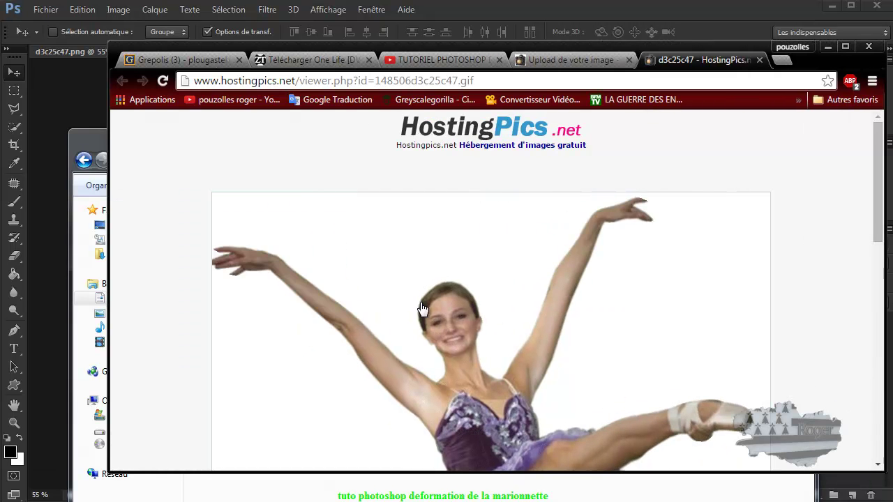
drag(109, 43, 2, 0)
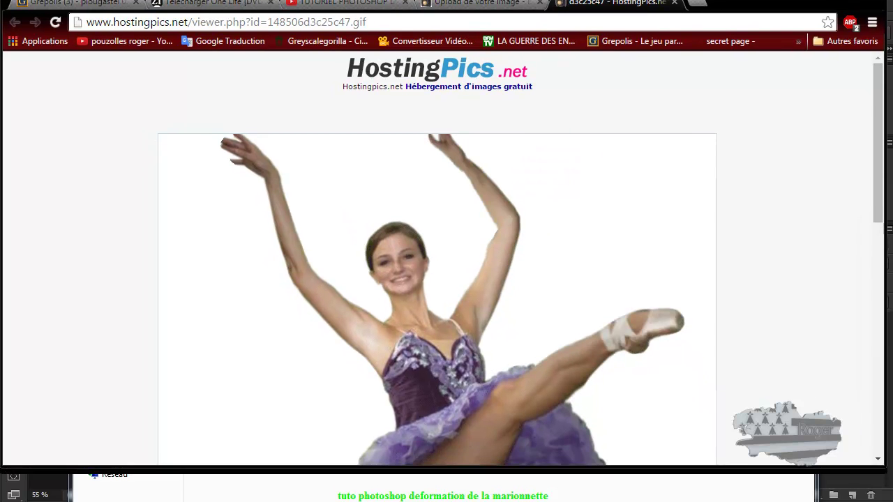
scroll(302, 309, down, 1)
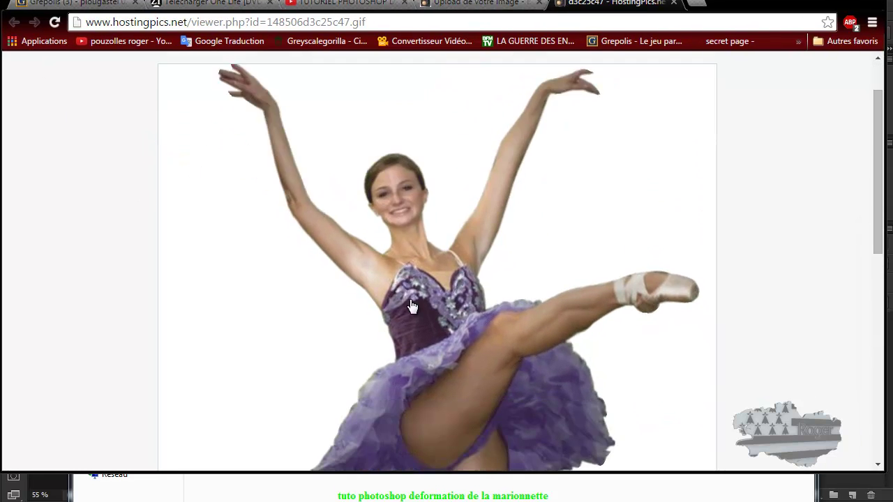
scroll(413, 303, down, 2)
scroll(415, 305, down, 3)
scroll(416, 305, up, 3)
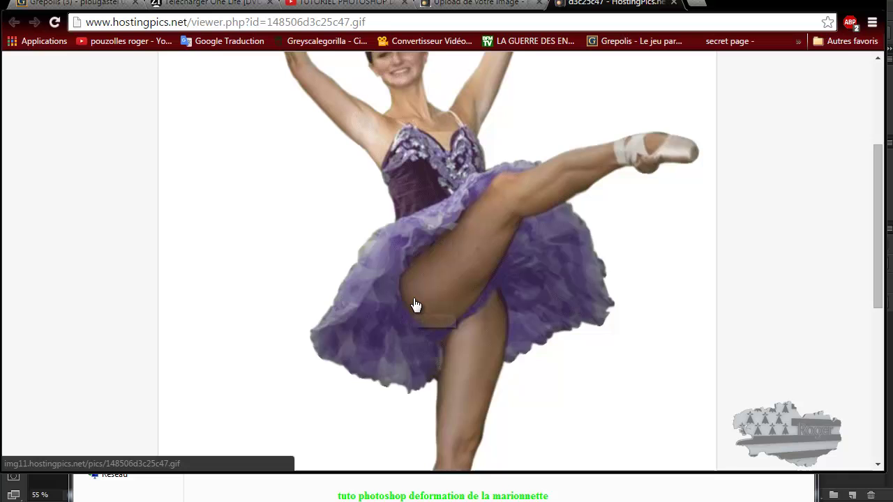
scroll(415, 305, up, 1)
scroll(415, 305, down, 1)
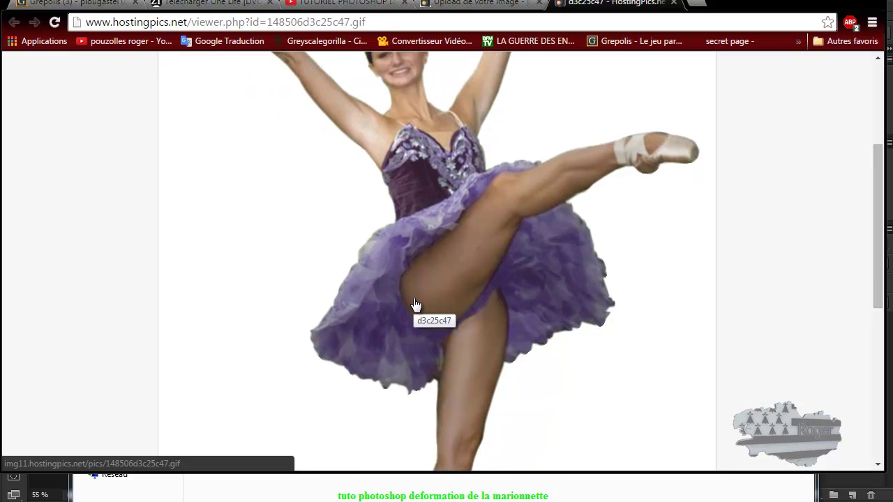
scroll(415, 305, up, 2)
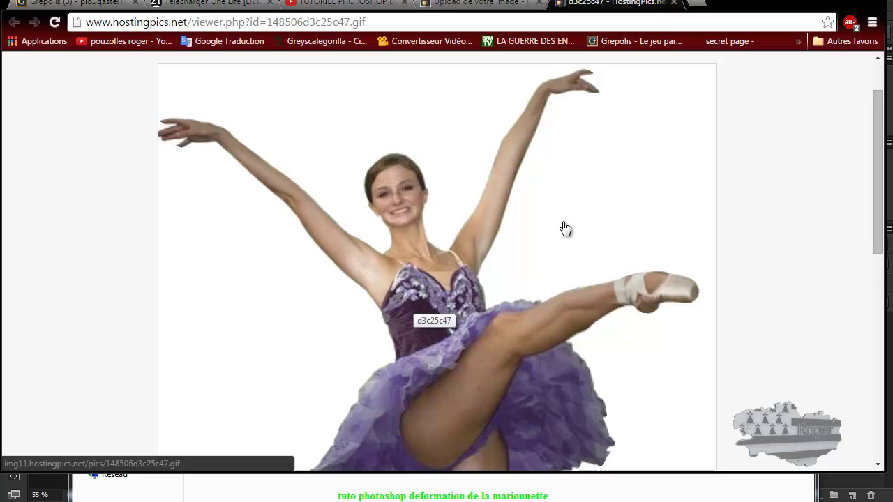
Step: Close the GIF viewer page and scroll the 'Upload terminé' share-links page
click(673, 4)
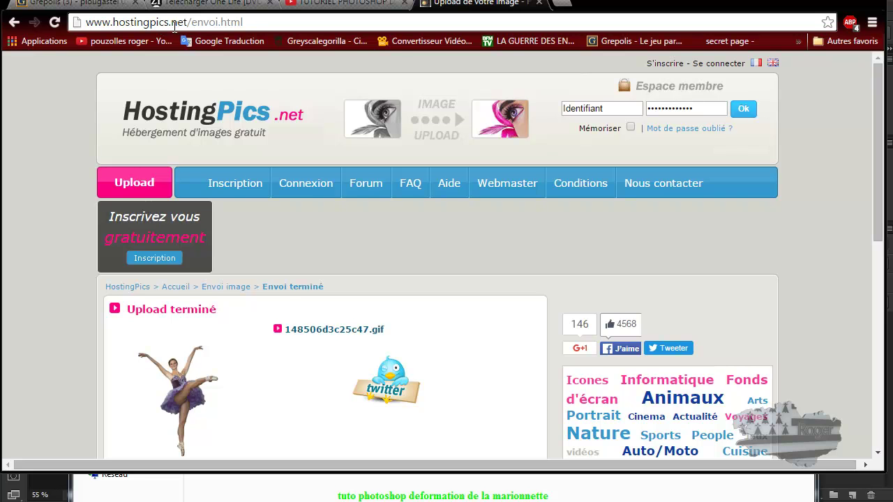
scroll(330, 318, down, 4)
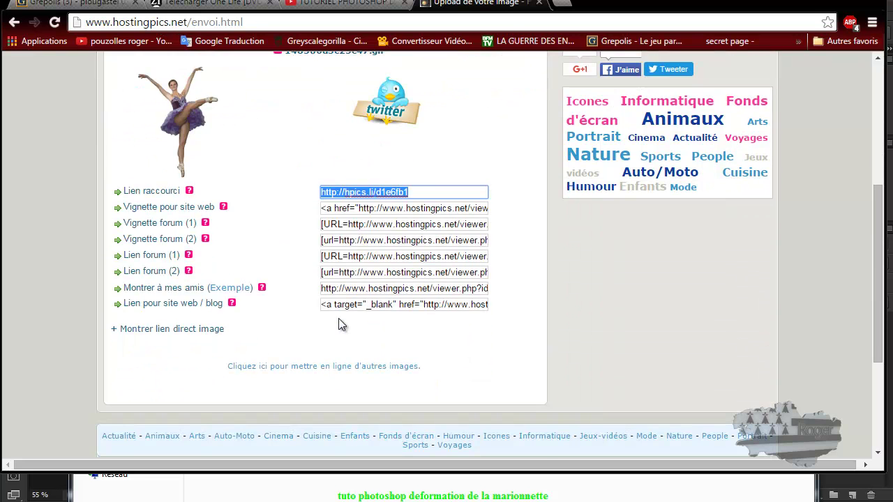
scroll(341, 325, up, 3)
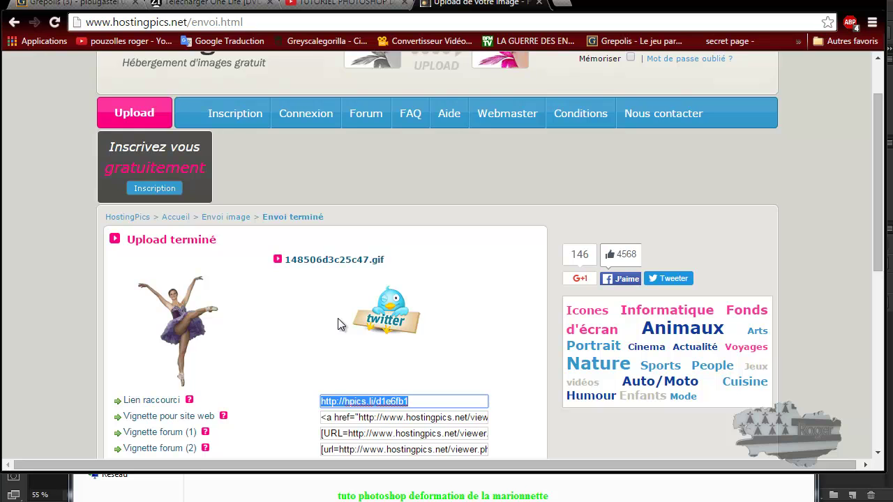
scroll(338, 325, up, 1)
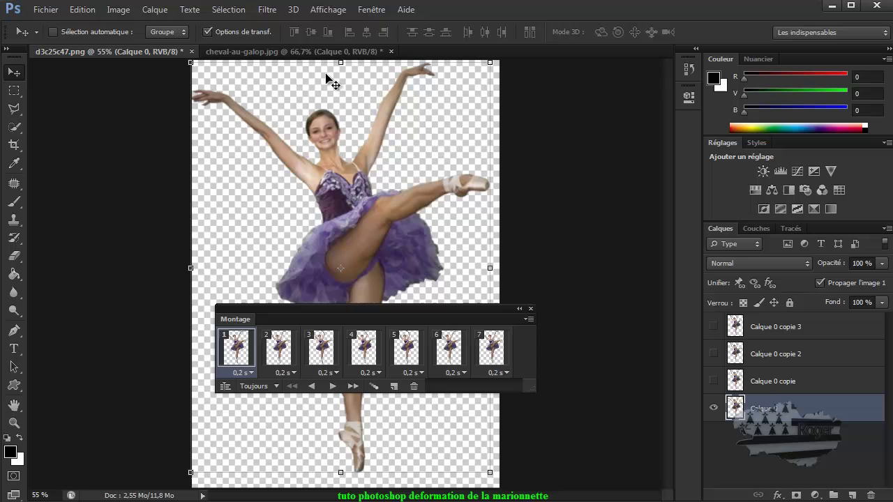
Step: Switch to cheval-au-galop.jpg and dock the Montage timeline along the bottom
click(309, 51)
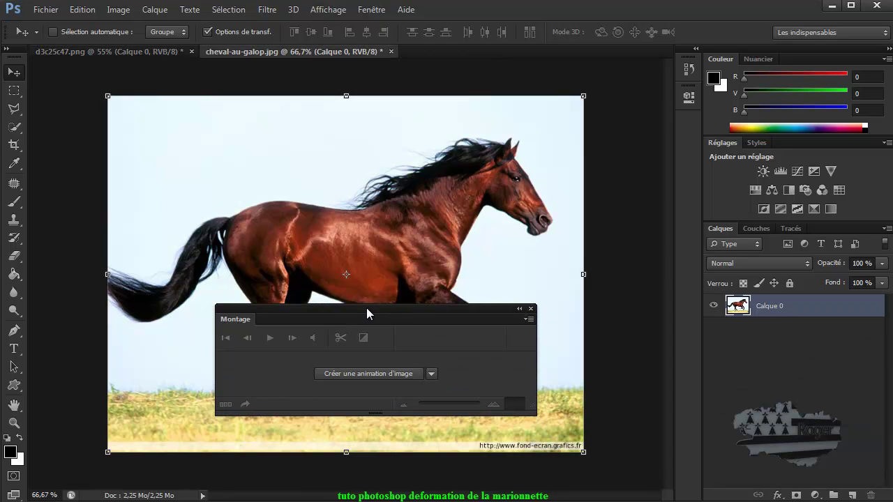
mouse_move(344, 310)
mouse_down()
mouse_move(274, 486)
mouse_move(250, 336)
mouse_up()
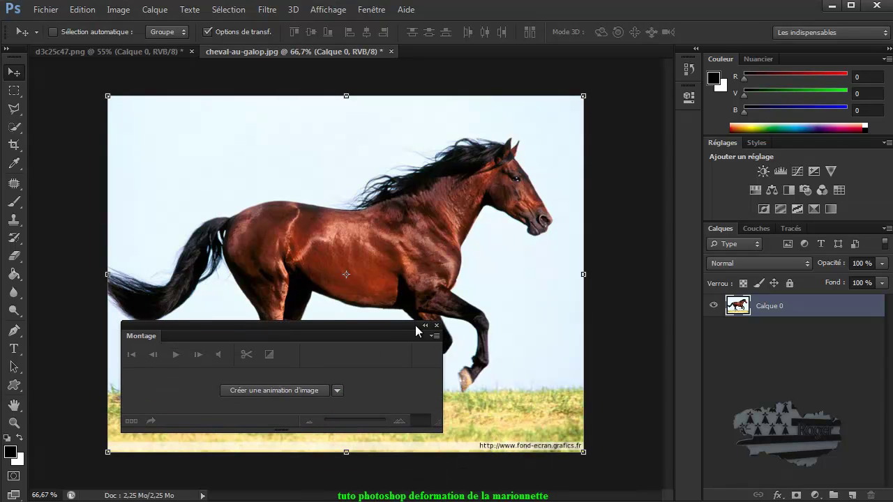
drag(147, 340, 80, 498)
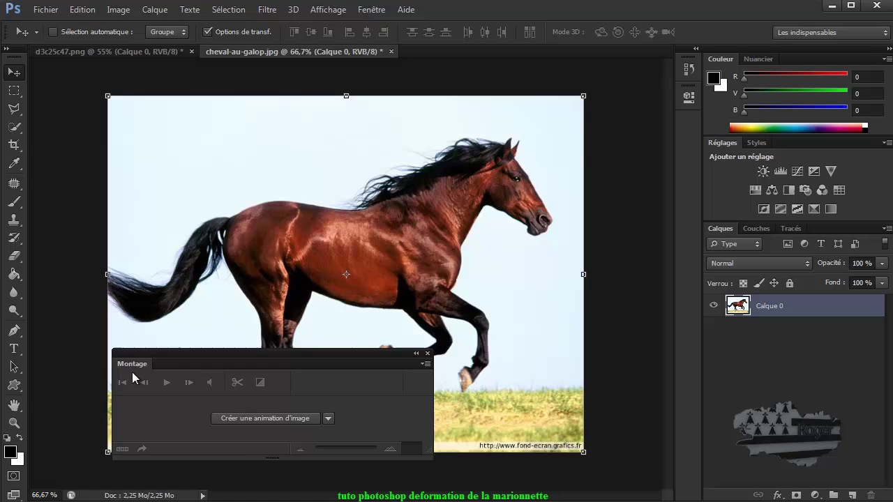
double_click(77, 494)
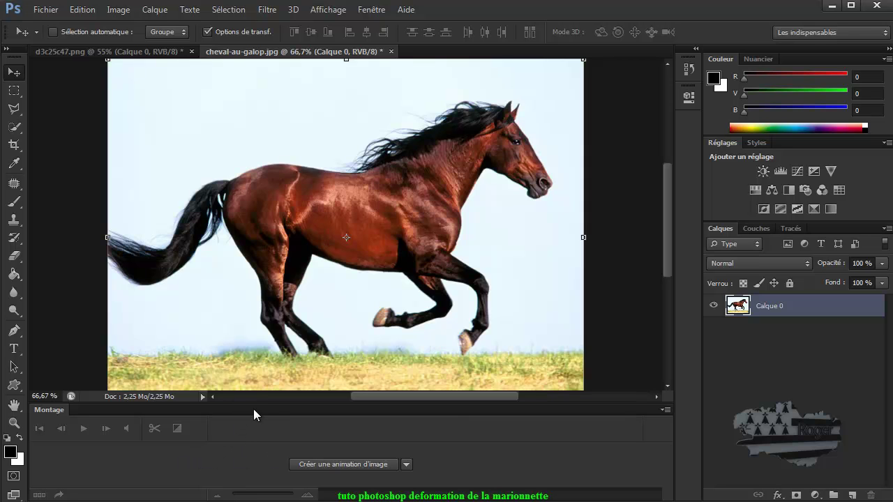
Step: Move the timeline into the right-side dock and collapse it to an icon
drag(253, 410, 277, 231)
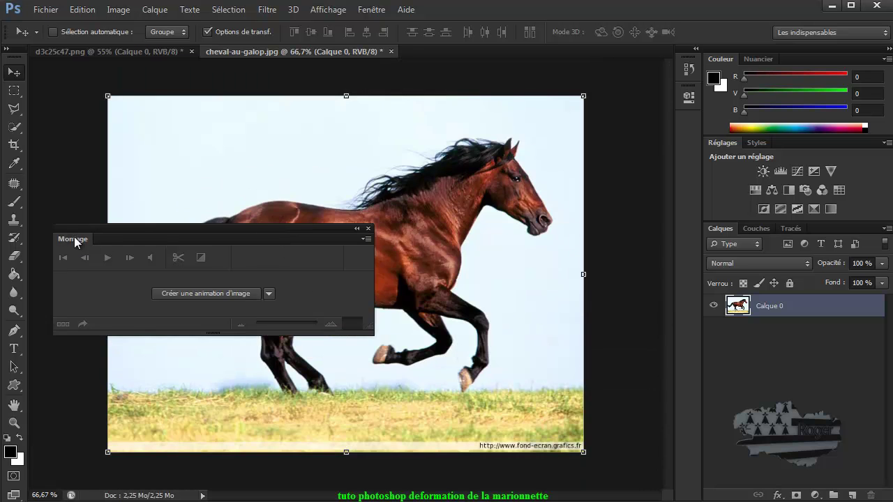
mouse_move(79, 236)
mouse_down()
mouse_move(626, 190)
mouse_move(689, 131)
mouse_up()
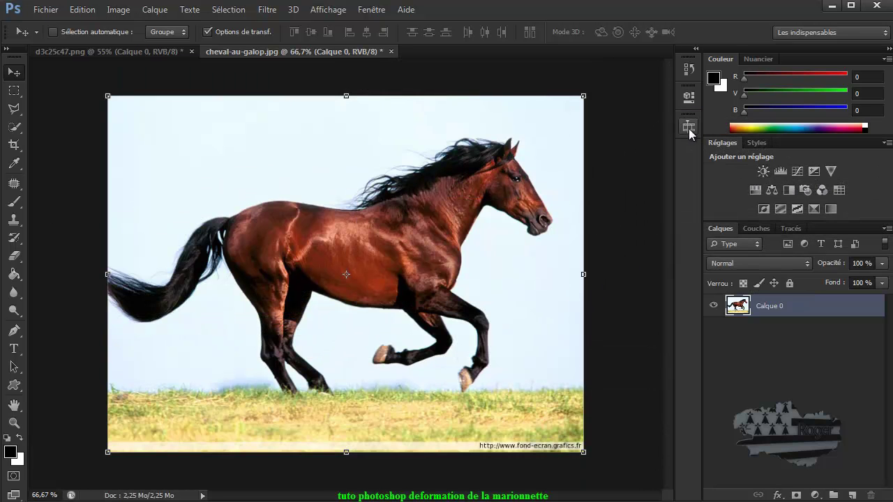
click(688, 128)
click(689, 128)
click(689, 127)
click(689, 127)
Step: Try Free Transform, then start Puppet Warp on the horse image instead
click(82, 10)
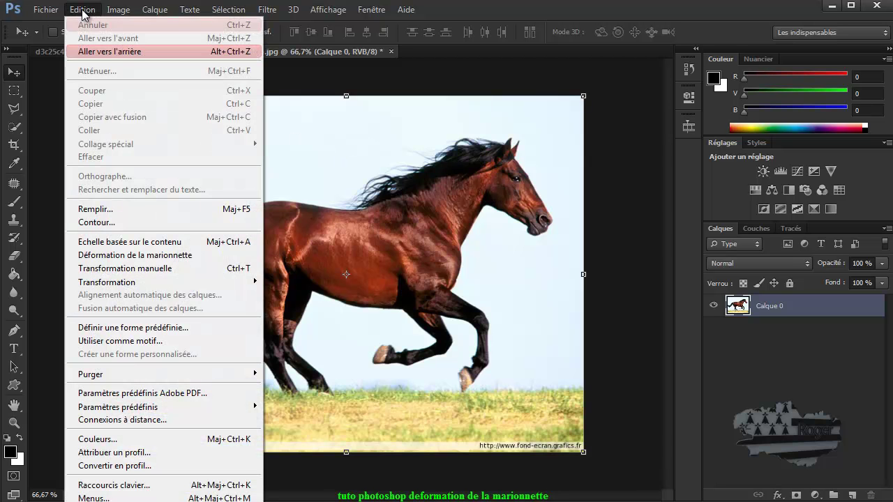
click(109, 269)
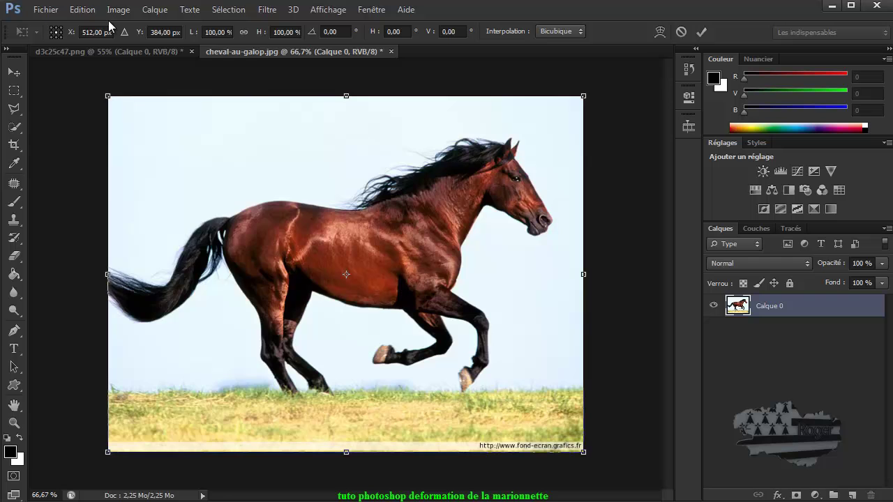
click(82, 10)
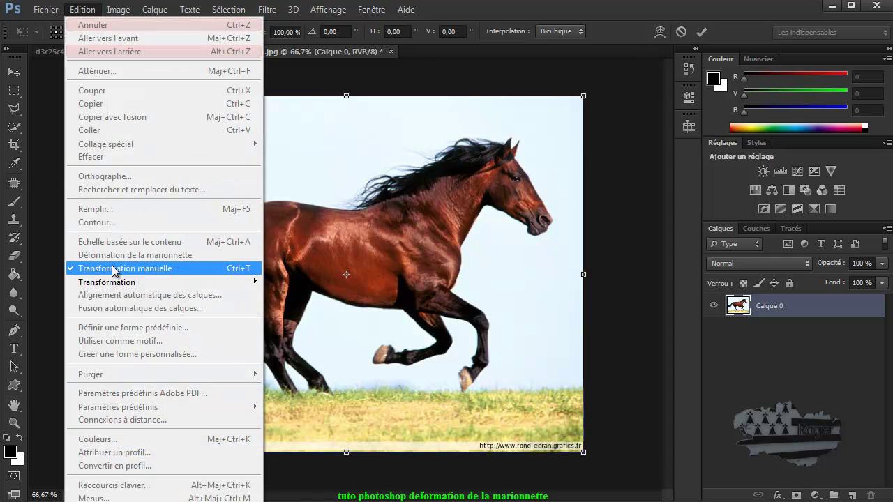
click(702, 32)
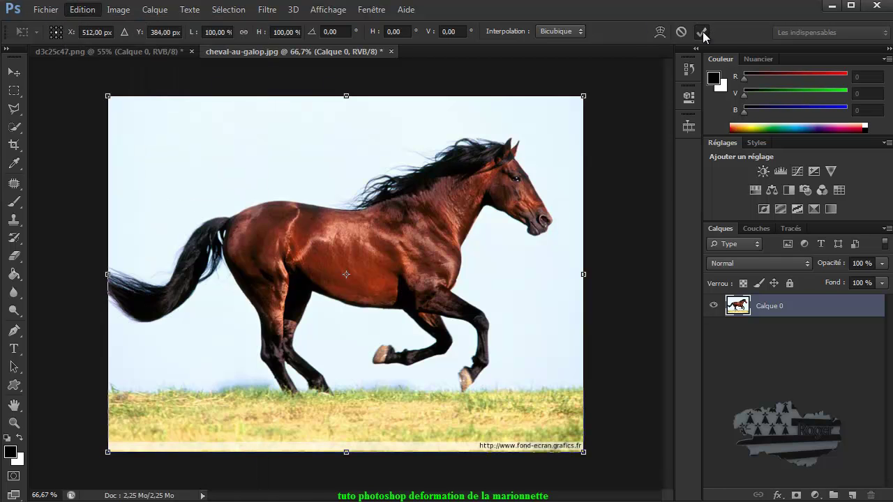
click(82, 10)
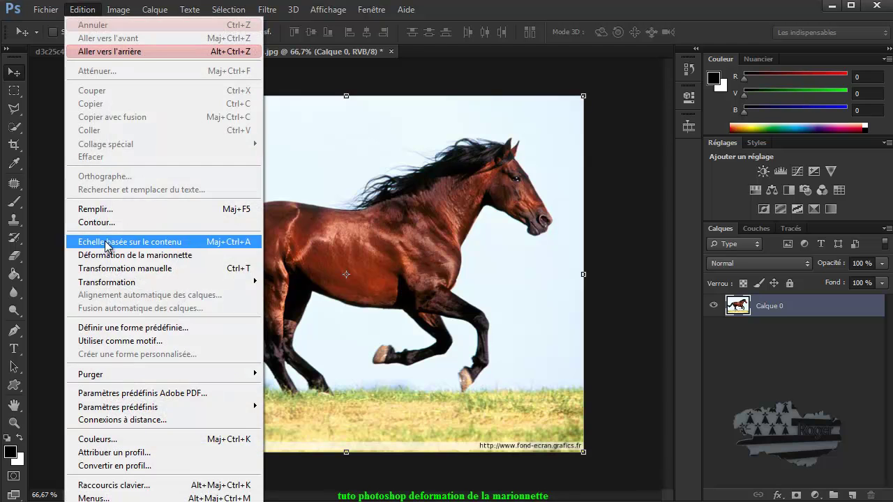
click(114, 256)
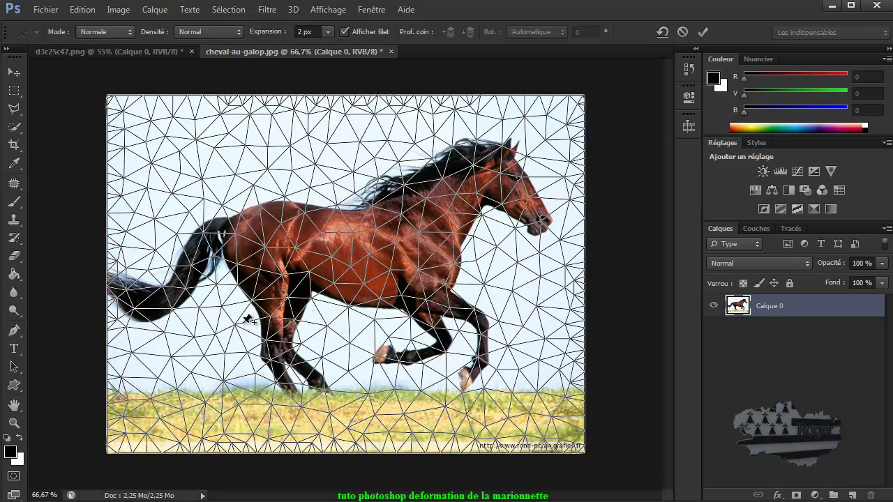
Step: Place a bottom-centre pin, test dragging it, then reset the warp
click(355, 444)
drag(355, 442, 356, 383)
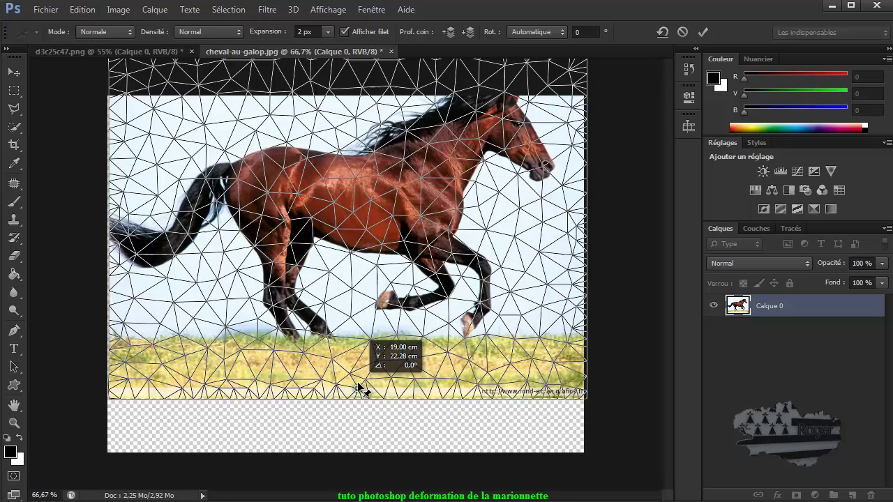
drag(355, 416, 355, 420)
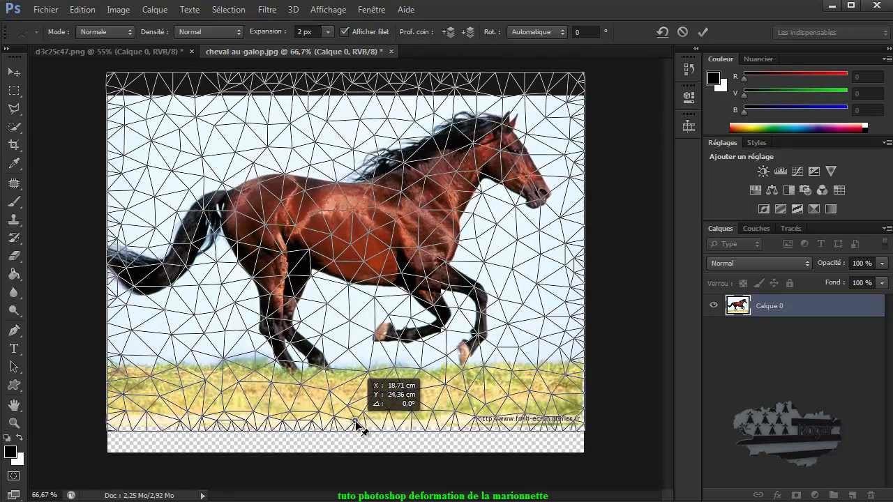
click(662, 32)
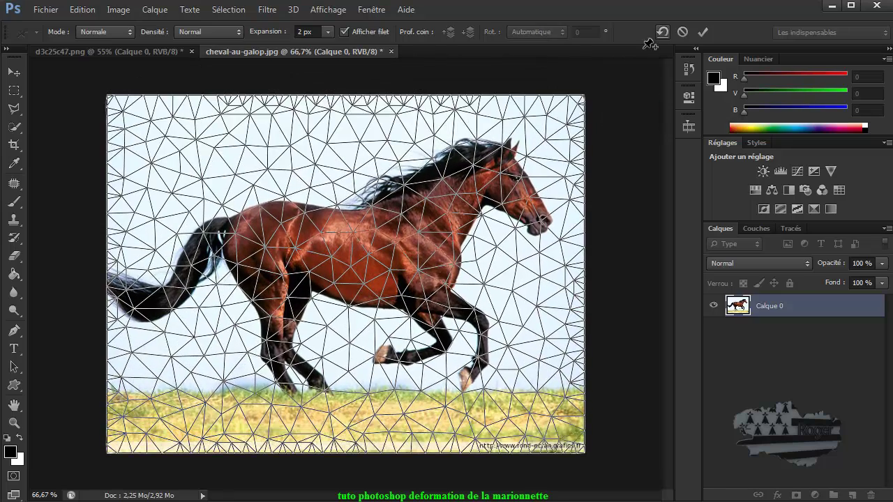
Step: Pin the bottom centre and both bottom corners, nudging the centre pin
click(355, 443)
click(575, 444)
click(119, 444)
mouse_move(358, 444)
mouse_down()
mouse_move(345, 400)
mouse_move(350, 351)
mouse_move(358, 437)
mouse_up()
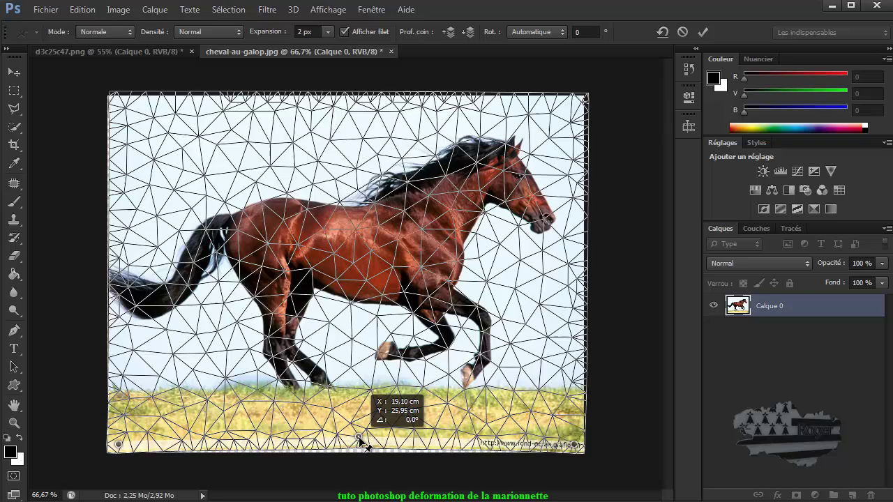
drag(358, 436, 359, 442)
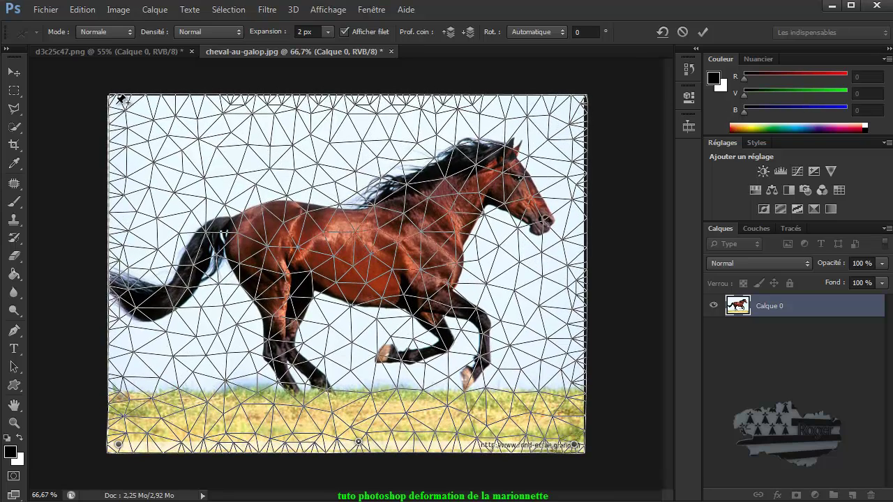
Step: Pin the top corners and centre, bend the photo, then reset all pins and commit unwarped
click(113, 100)
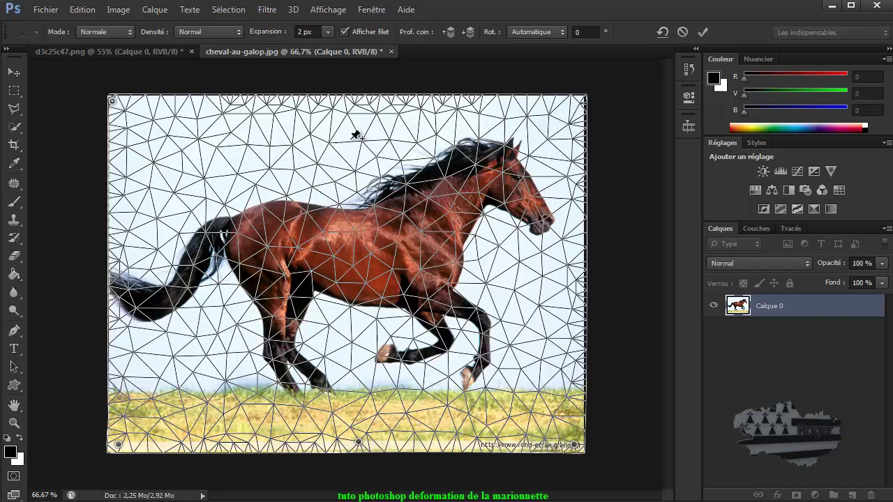
click(580, 99)
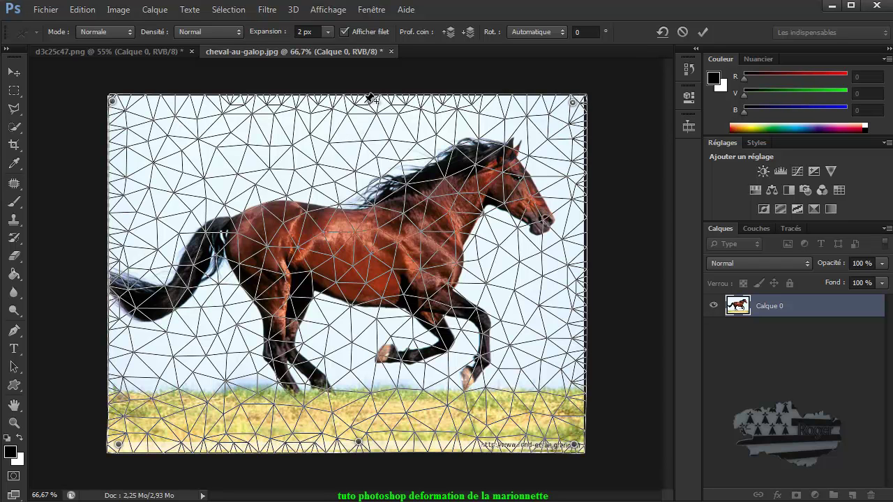
drag(354, 102, 351, 200)
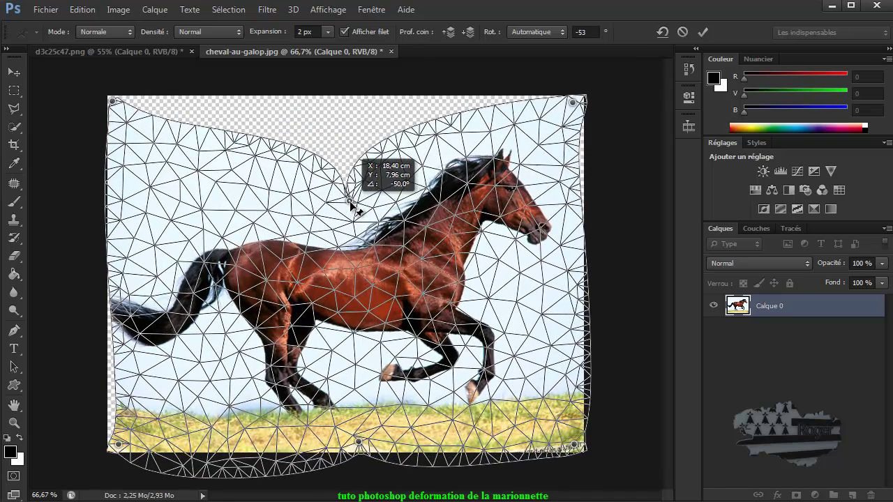
mouse_move(360, 443)
mouse_down()
mouse_move(357, 377)
mouse_move(412, 325)
mouse_up()
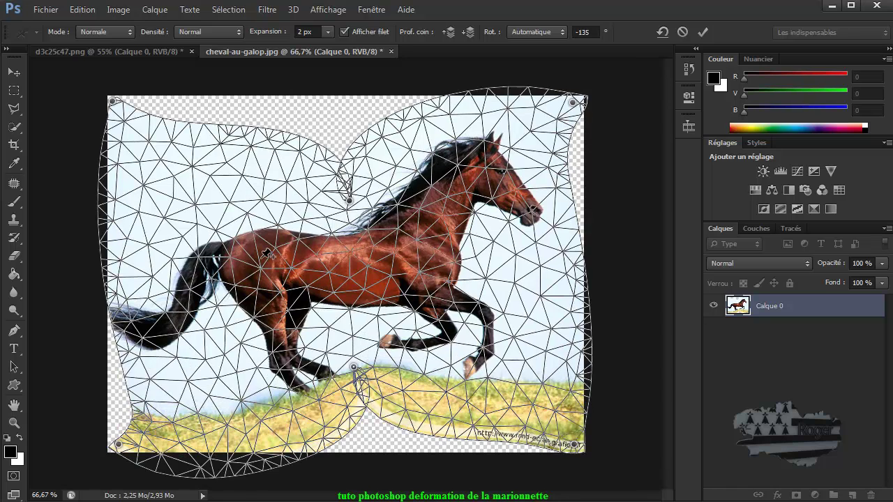
click(662, 35)
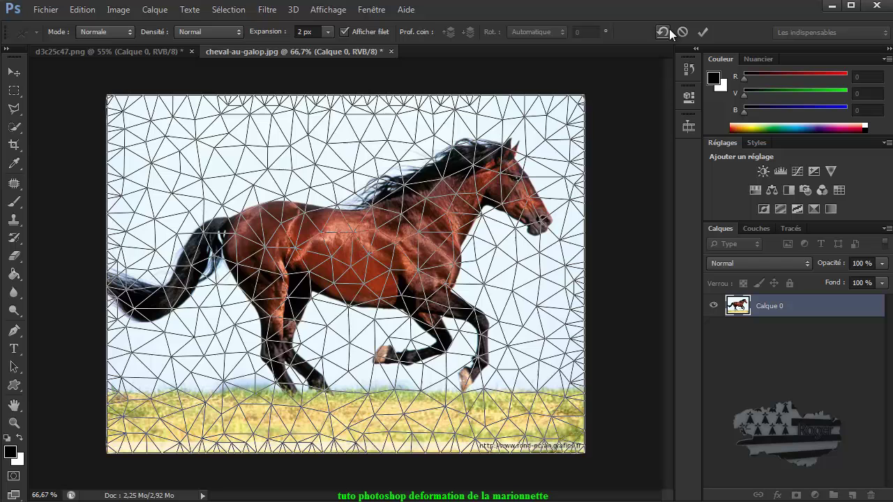
click(703, 32)
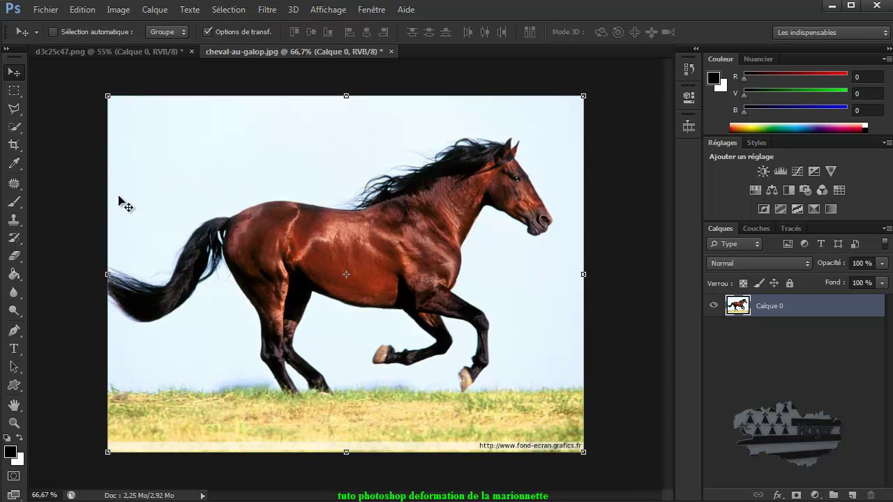
Step: With Quick Selection, select the horse's hindquarters, tail and the gap between the hind legs
click(15, 127)
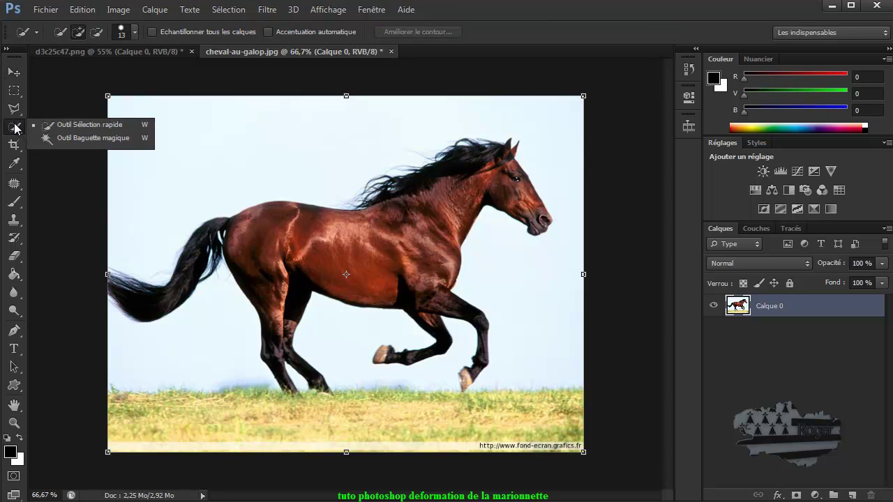
click(73, 125)
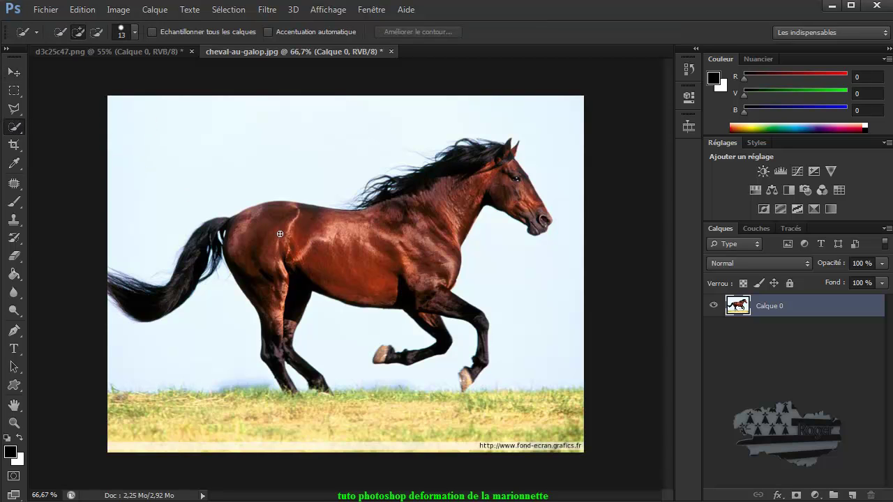
drag(258, 233, 237, 232)
mouse_move(202, 259)
mouse_down()
mouse_move(257, 259)
mouse_move(287, 382)
mouse_up()
drag(274, 284, 301, 361)
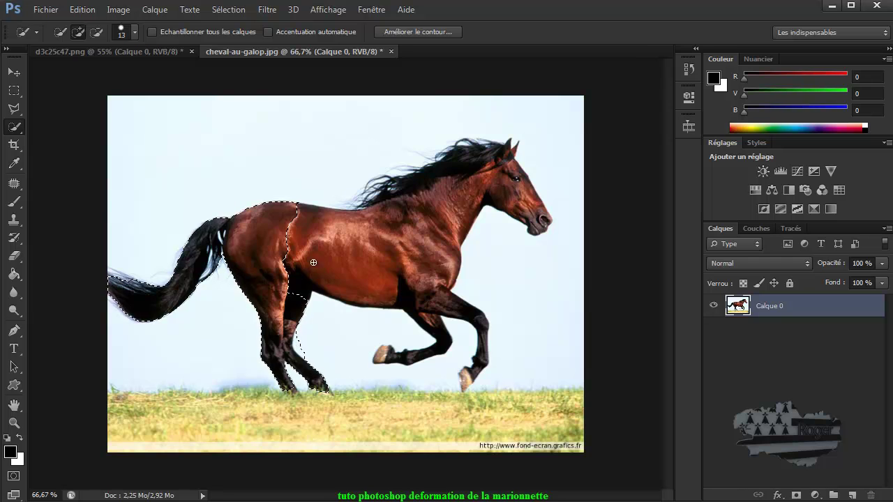
Step: Extend the selection across the flank, neck, head, chest and front legs
drag(342, 255, 387, 254)
mouse_move(431, 217)
mouse_down()
mouse_move(453, 191)
mouse_move(416, 265)
mouse_move(487, 169)
mouse_up()
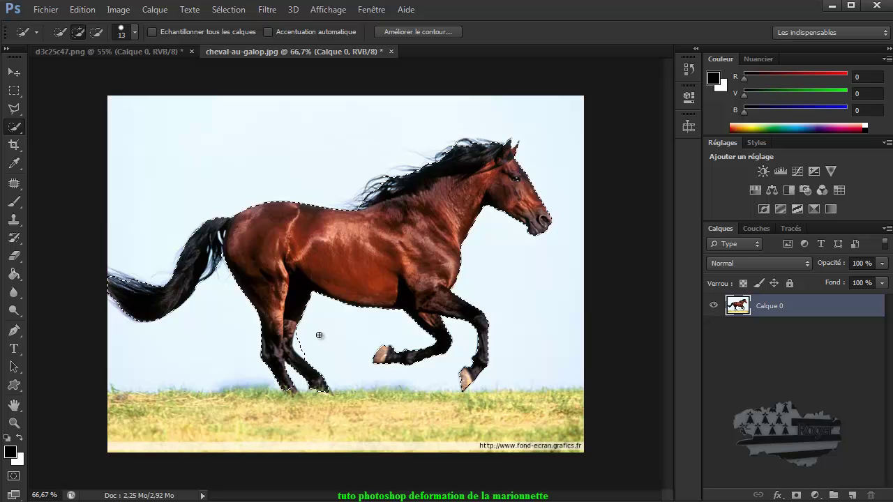
key(alt)
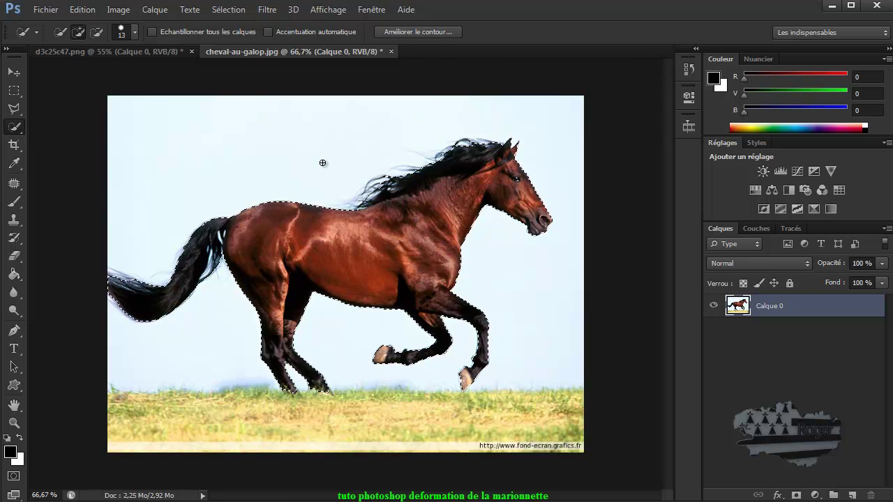
click(223, 14)
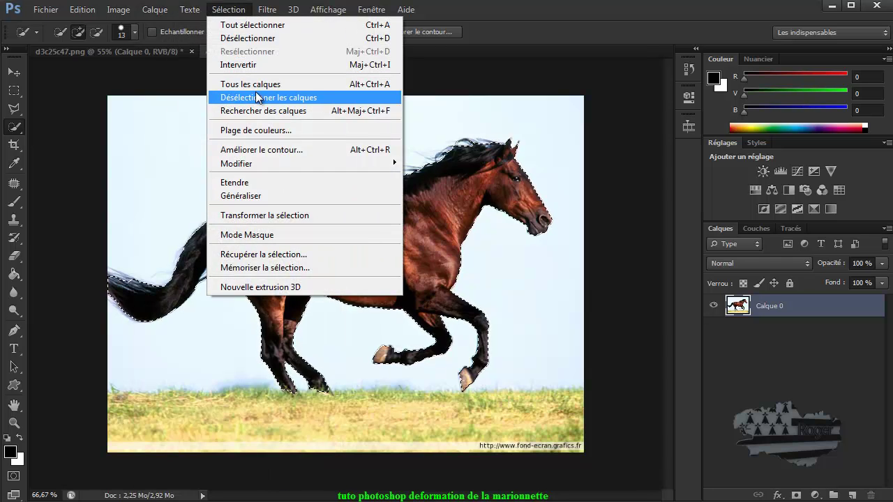
Step: Use Améliorer le contour, brushing the refine radius over the mane and tail, and apply
click(260, 151)
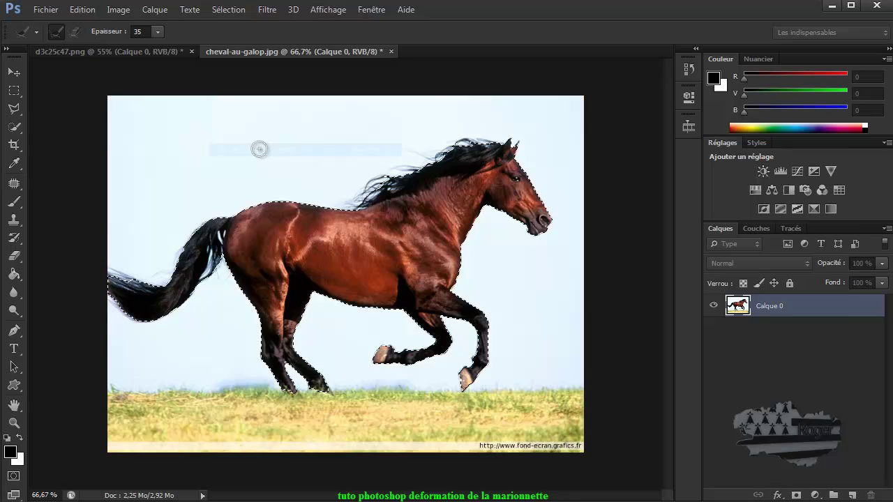
drag(662, 170, 677, 150)
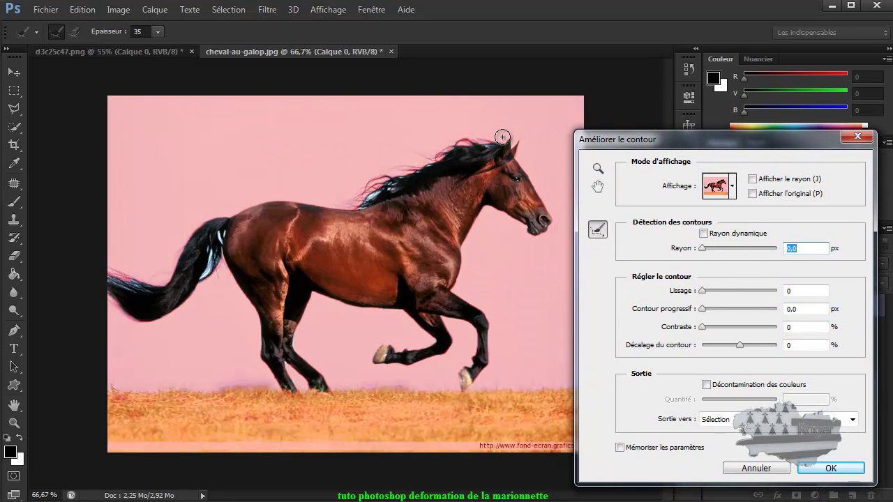
mouse_move(508, 141)
mouse_down()
mouse_move(433, 160)
mouse_move(361, 202)
mouse_move(509, 142)
mouse_up()
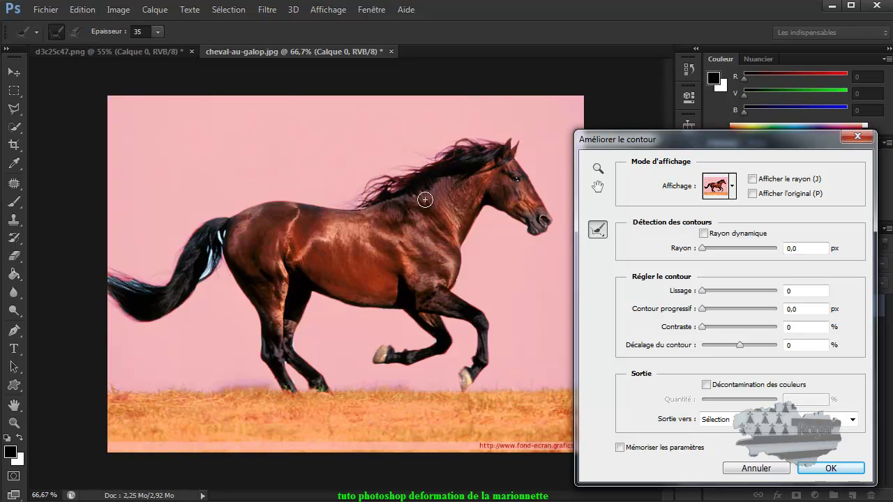
mouse_move(368, 201)
mouse_down()
mouse_move(362, 205)
mouse_move(410, 173)
mouse_move(507, 143)
mouse_up()
drag(205, 275, 178, 293)
drag(222, 233, 203, 280)
drag(241, 243, 214, 265)
drag(183, 285, 110, 273)
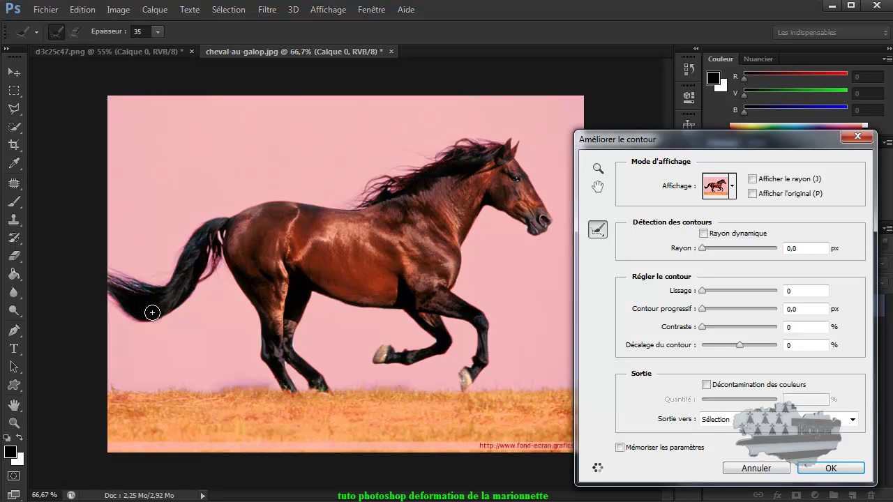
mouse_move(108, 293)
mouse_down()
mouse_move(207, 266)
mouse_move(240, 297)
mouse_up()
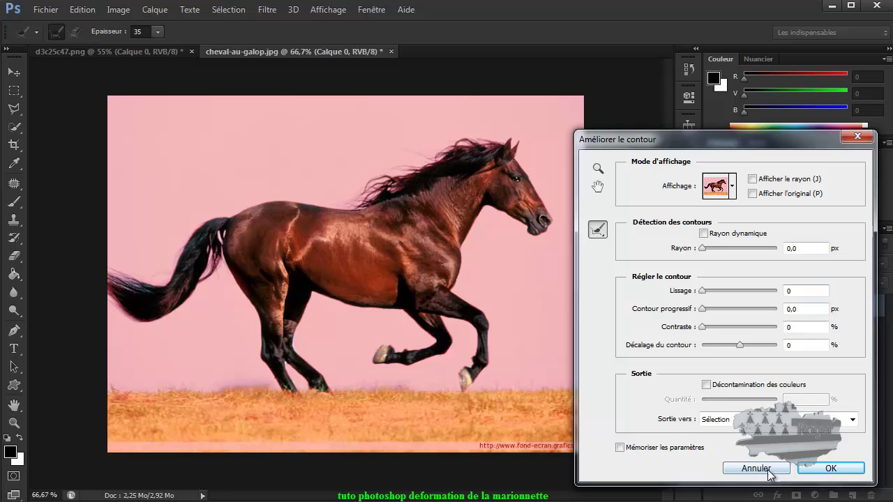
click(809, 468)
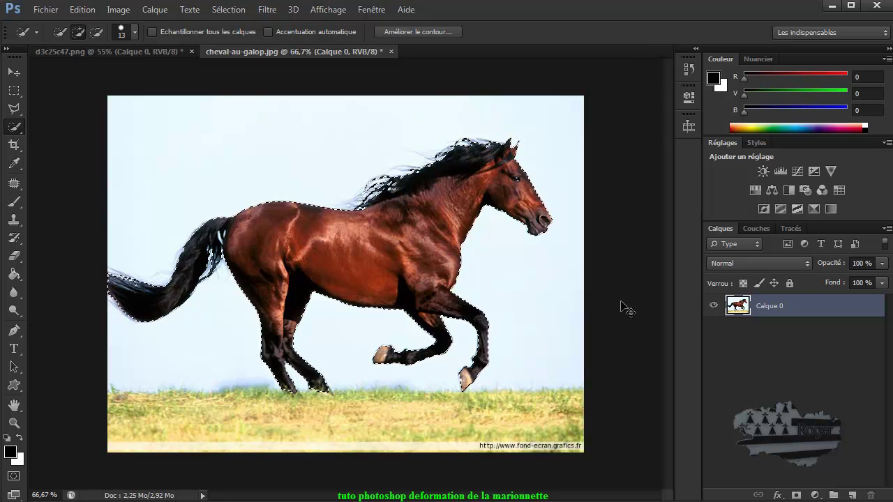
Step: Copy the selected horse onto new layer Calque 1, briefly hiding Calque 0 to check
key(ctrl+j)
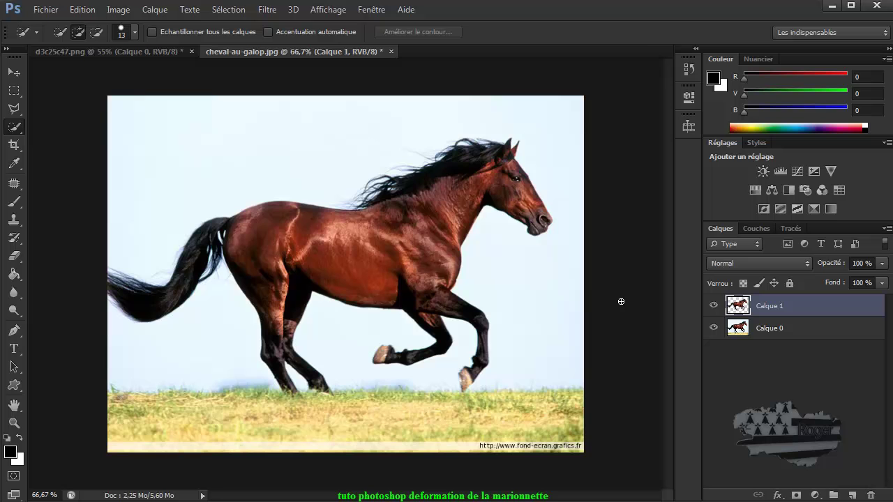
click(713, 328)
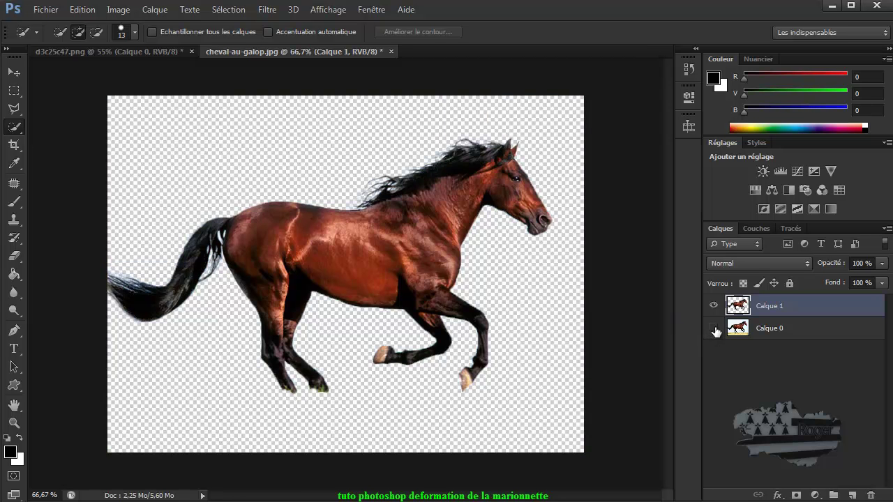
click(713, 328)
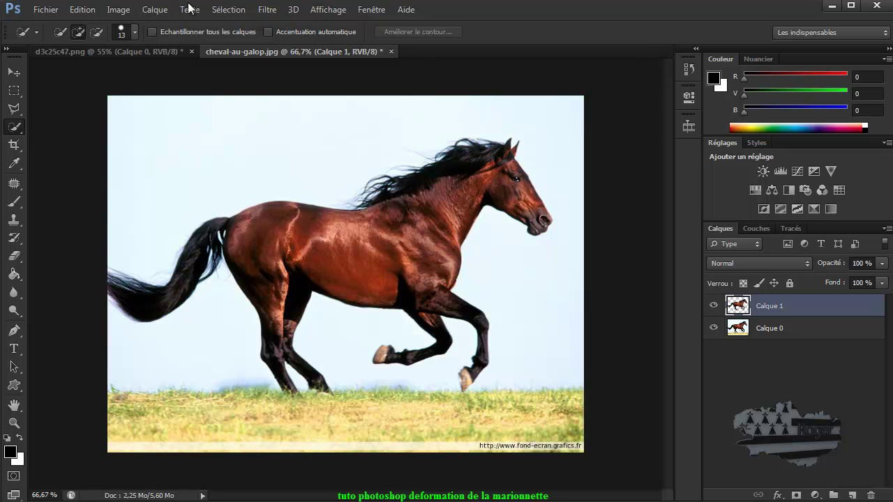
Step: Select the entire canvas, then deselect it
click(227, 9)
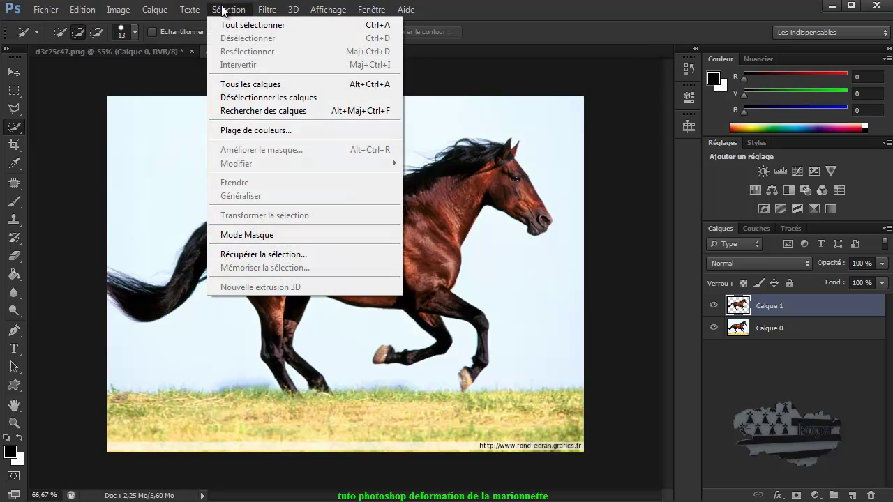
click(258, 25)
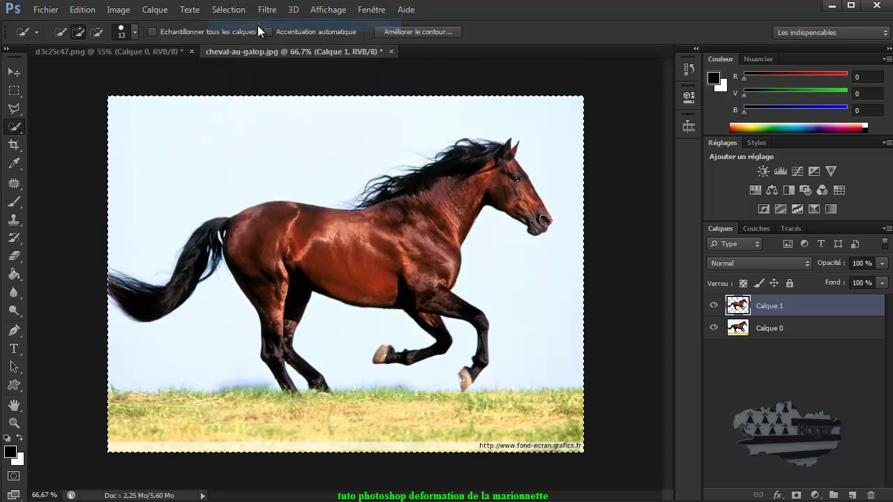
click(232, 9)
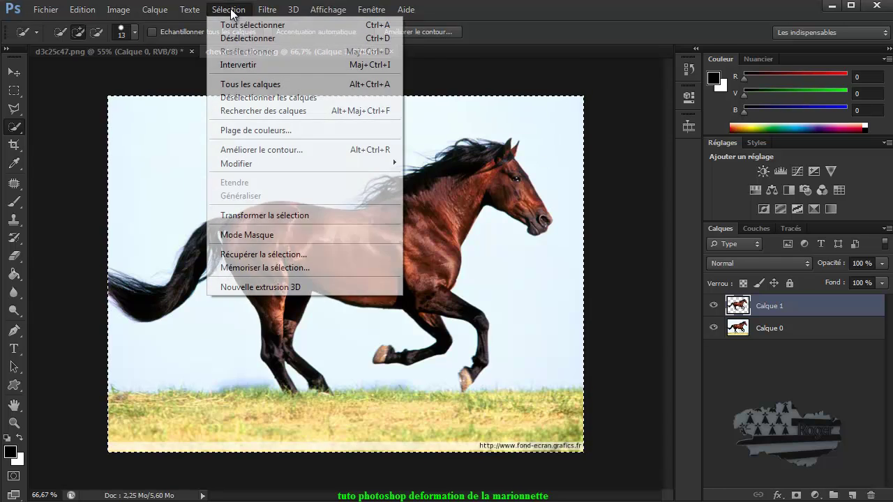
click(259, 38)
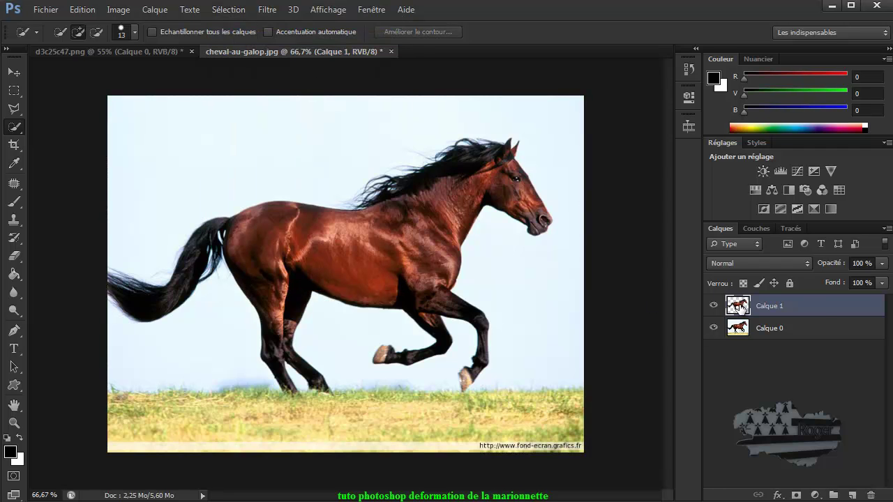
Step: Load Calque 1's horse outline as a selection on Calque 0, then hide Calque 1
ctrl+click(742, 314)
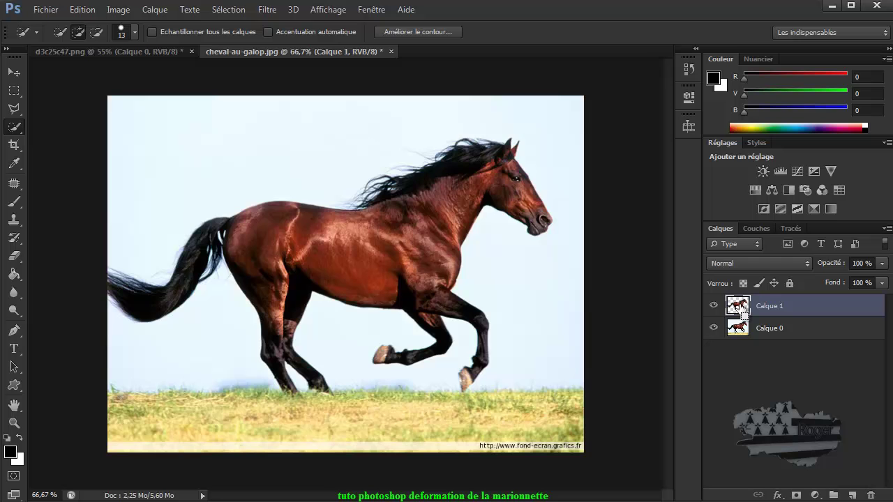
click(830, 332)
click(713, 306)
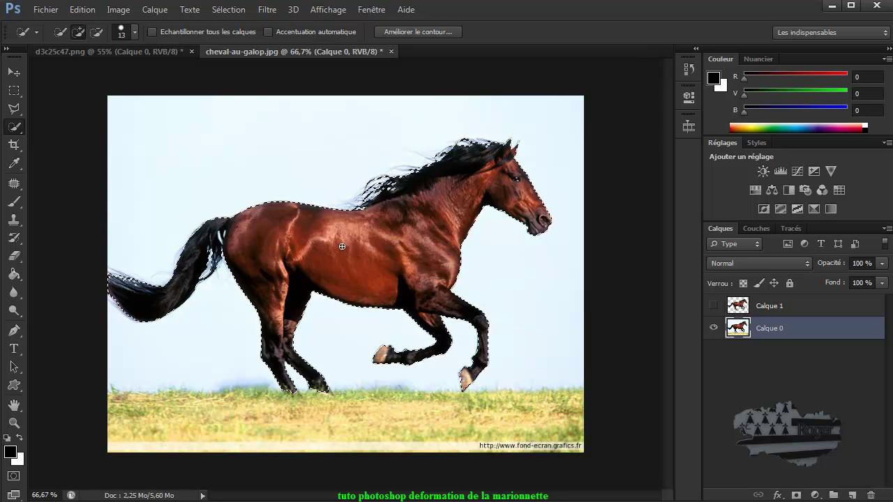
Step: Fill the horse selection on Calque 0 with Contenu pris en compte (content-aware)
click(82, 10)
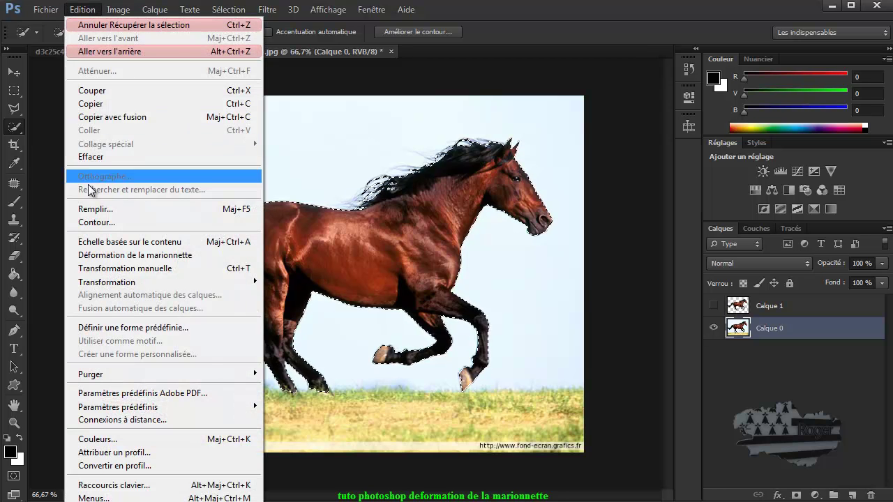
click(93, 208)
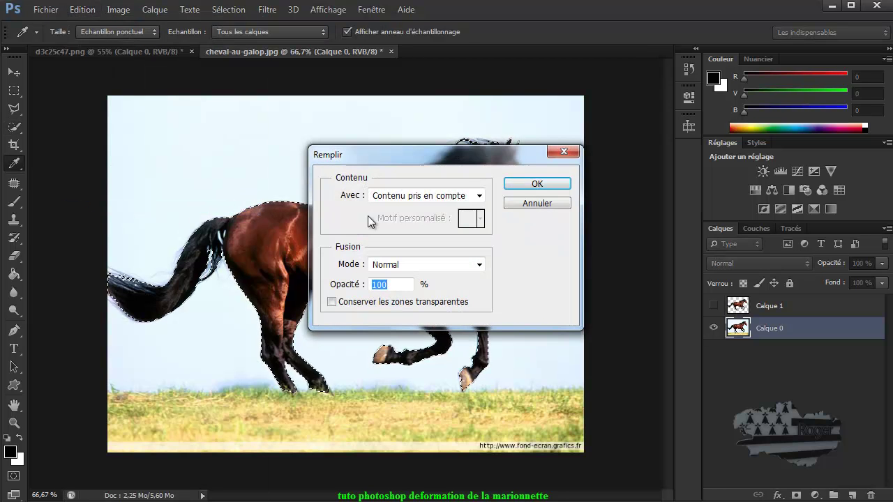
click(480, 196)
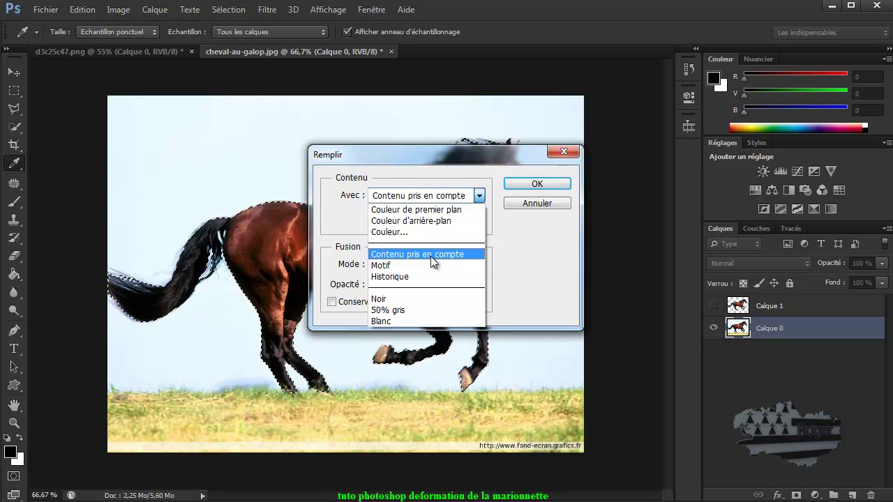
click(430, 256)
drag(500, 158, 745, 135)
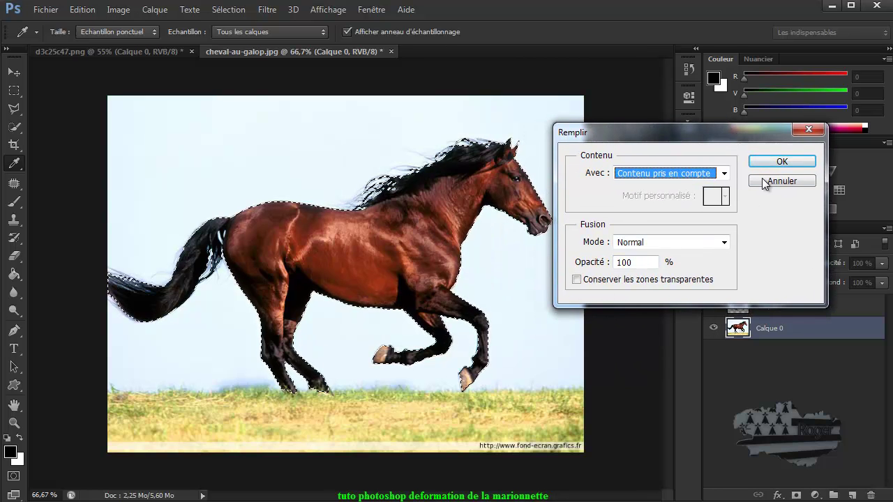
click(782, 163)
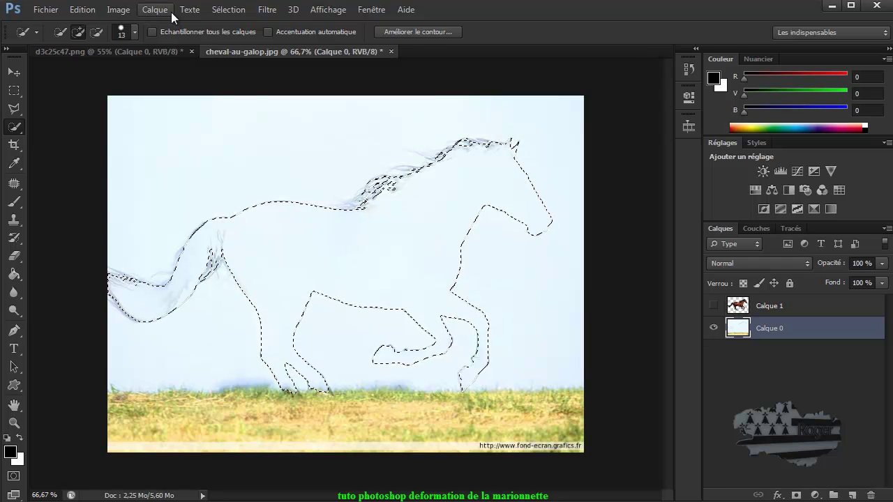
Step: Deselect the horse outline and choose the Spot Healing Brush
click(230, 10)
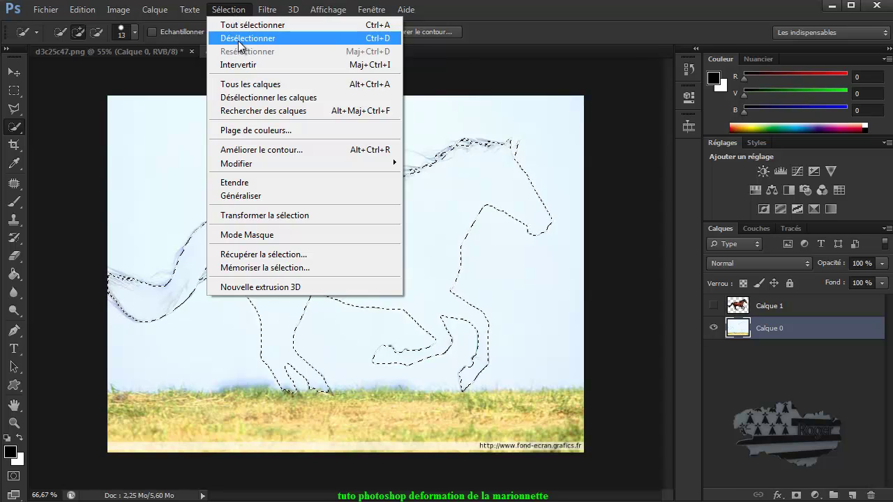
click(239, 39)
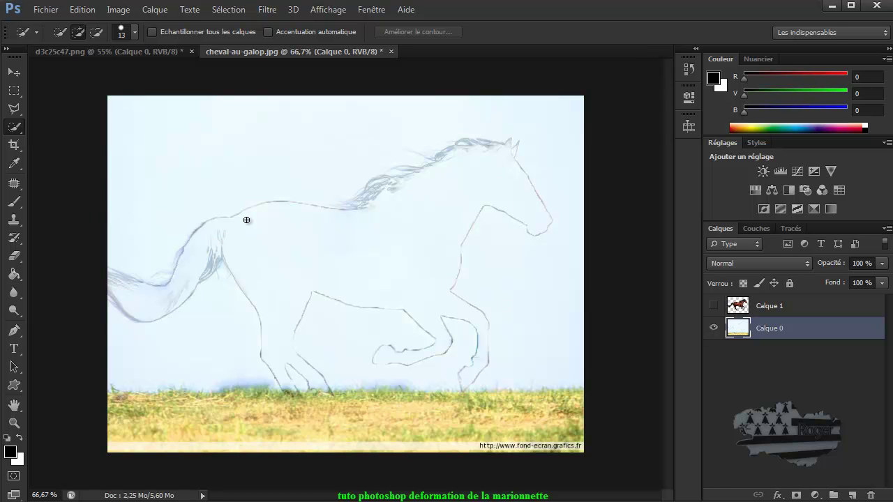
click(13, 185)
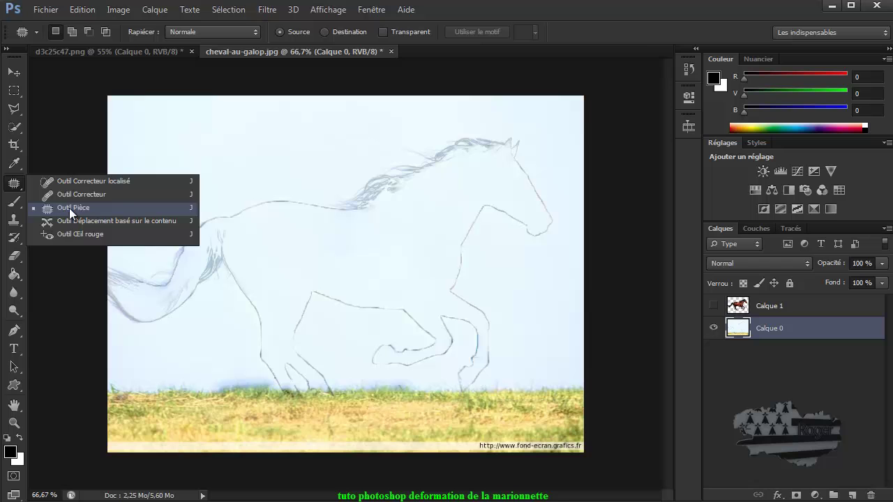
click(69, 207)
click(14, 185)
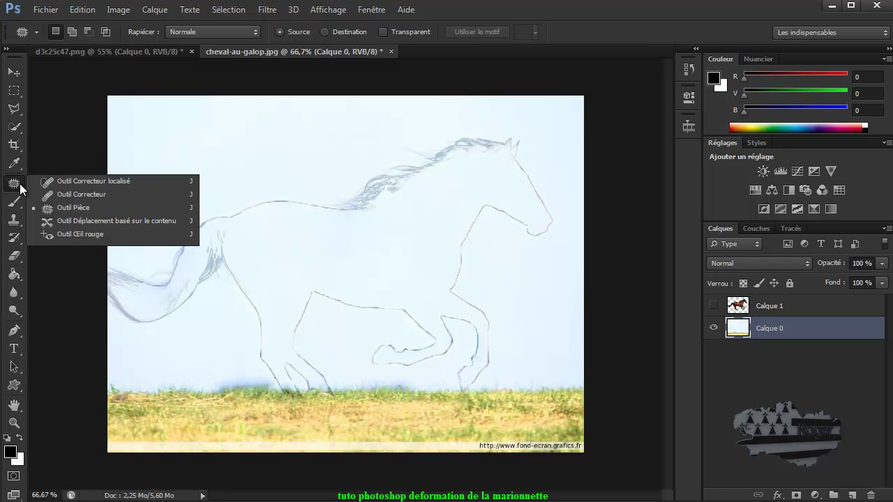
click(79, 182)
Step: Paint out the ghost outlines of the mane and head on Calque 0
mouse_move(523, 149)
mouse_down()
mouse_move(360, 206)
mouse_move(390, 187)
mouse_up()
mouse_move(457, 160)
mouse_down()
mouse_move(408, 166)
mouse_move(370, 196)
mouse_up()
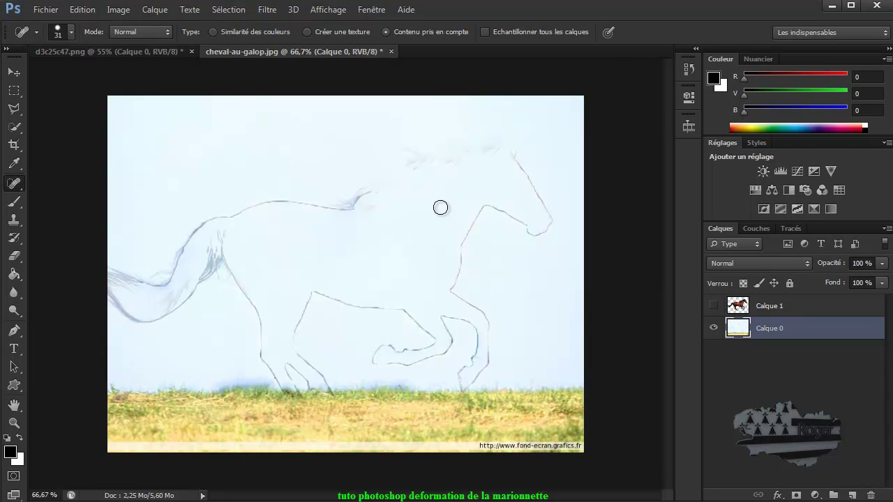
mouse_move(466, 146)
mouse_down()
mouse_move(528, 184)
mouse_move(554, 233)
mouse_move(487, 209)
mouse_move(459, 266)
mouse_up()
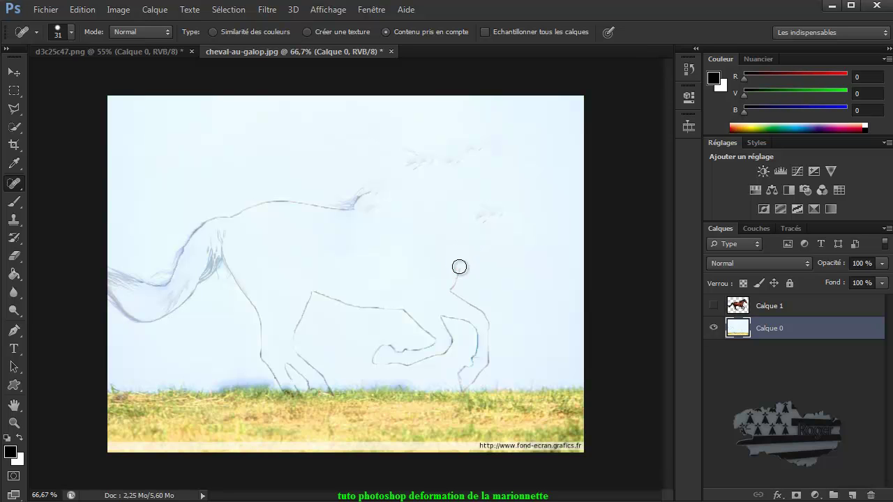
right_click(16, 185)
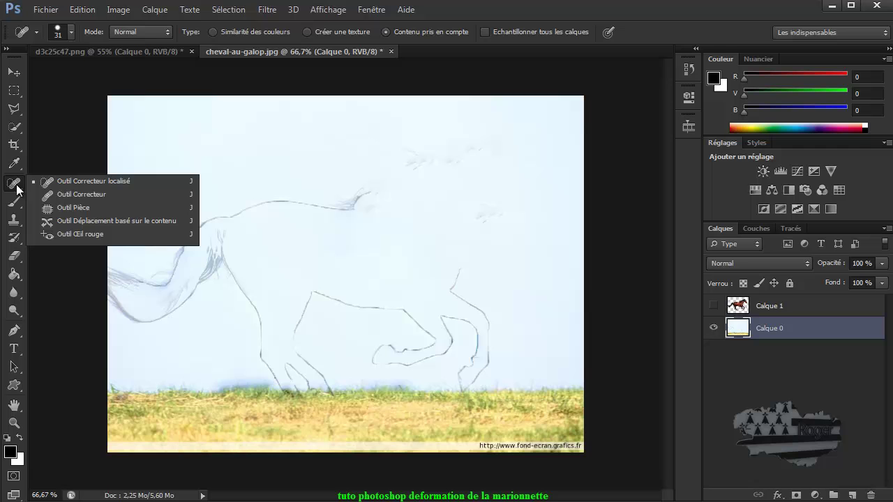
Step: Patch the tail, back and lower body outlines with clean sky
click(65, 205)
mouse_move(429, 173)
mouse_down()
mouse_move(399, 154)
mouse_move(406, 153)
mouse_up()
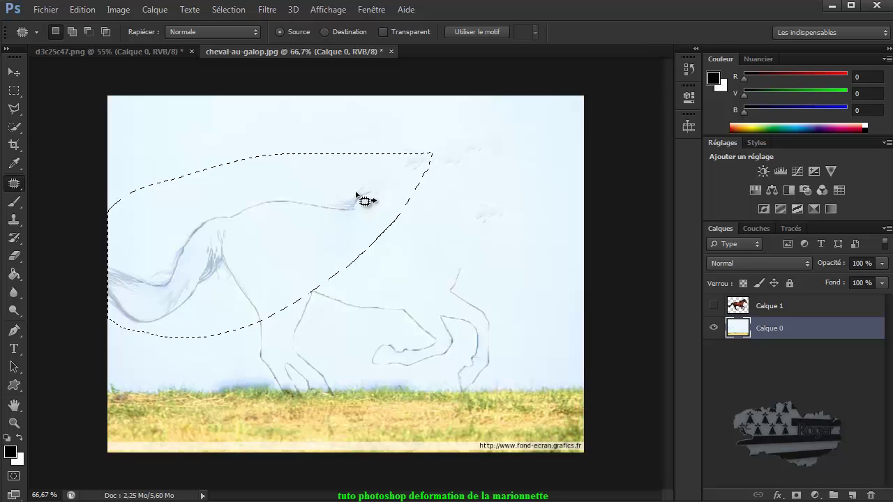
drag(275, 231, 263, 164)
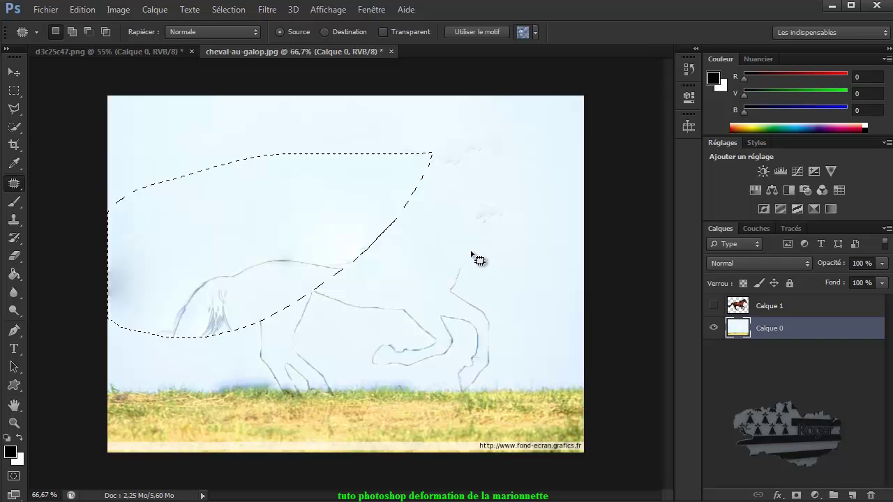
mouse_move(529, 328)
mouse_down()
mouse_move(258, 241)
mouse_move(505, 279)
mouse_up()
drag(385, 291, 377, 156)
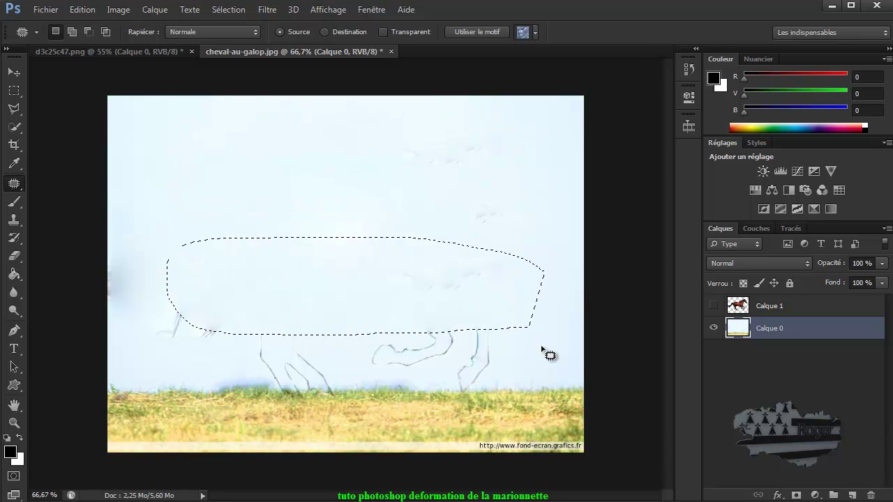
Step: Patch the leg outlines with clean sky, then deselect
mouse_move(543, 321)
mouse_down()
mouse_move(403, 385)
mouse_move(177, 356)
mouse_up()
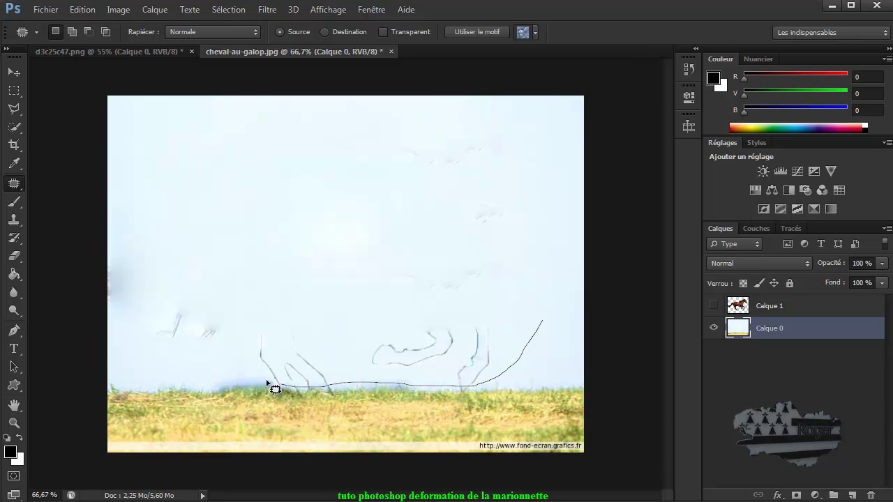
drag(184, 364, 472, 279)
drag(379, 335, 375, 189)
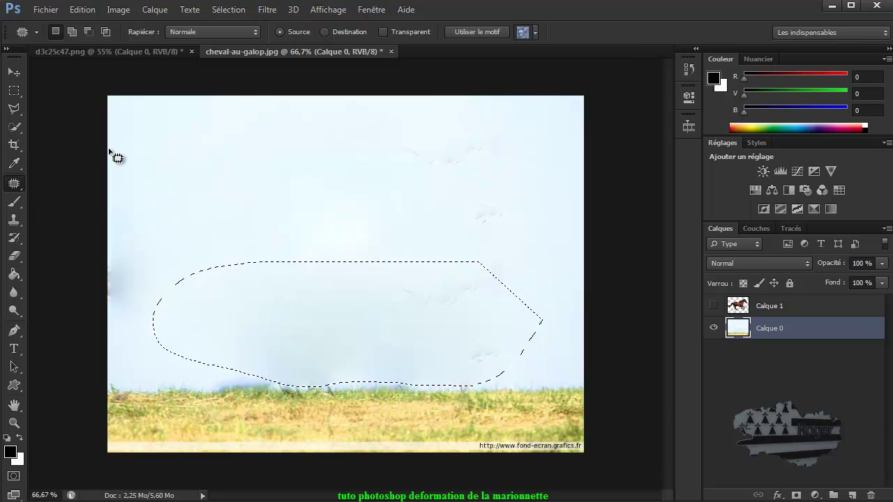
click(224, 8)
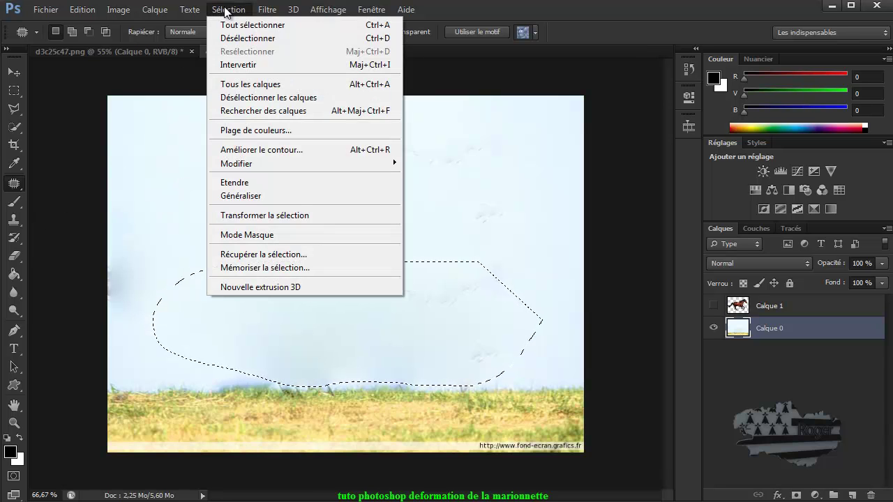
click(250, 37)
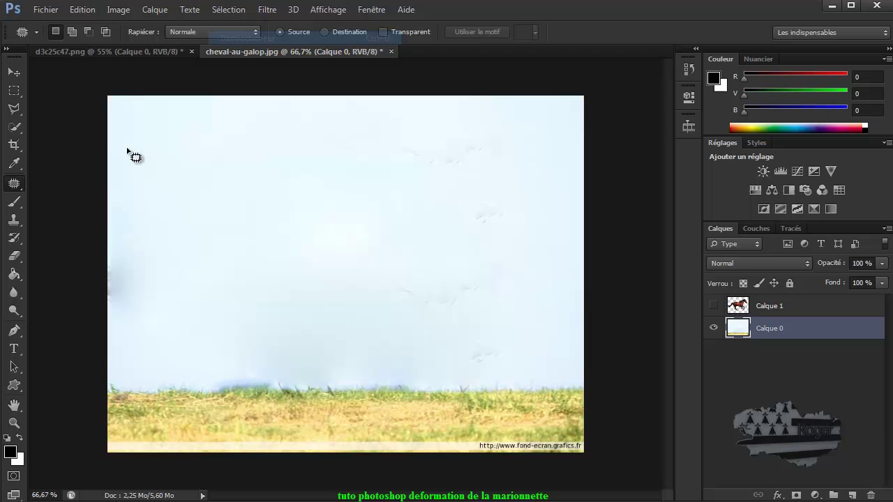
Step: Clone clean sky over the bluish smudge along the grass line
click(14, 220)
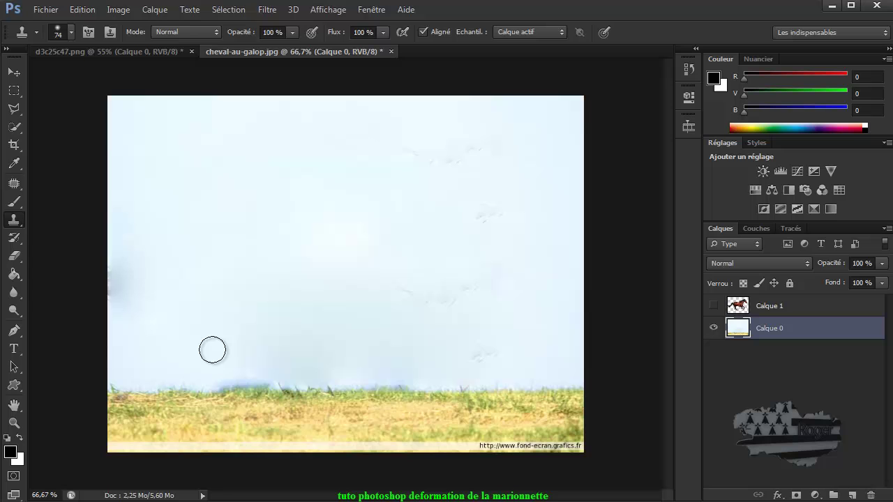
alt+click(212, 348)
mouse_move(216, 376)
mouse_down()
mouse_move(397, 379)
mouse_move(514, 355)
mouse_up()
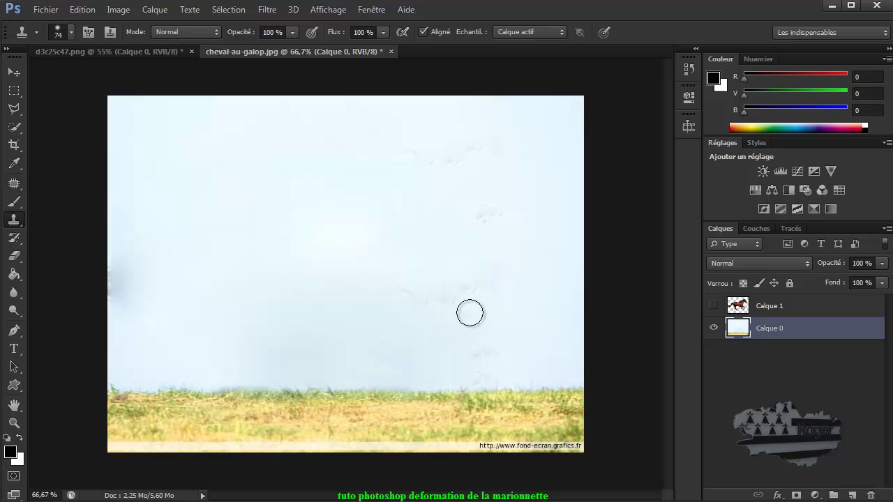
click(14, 72)
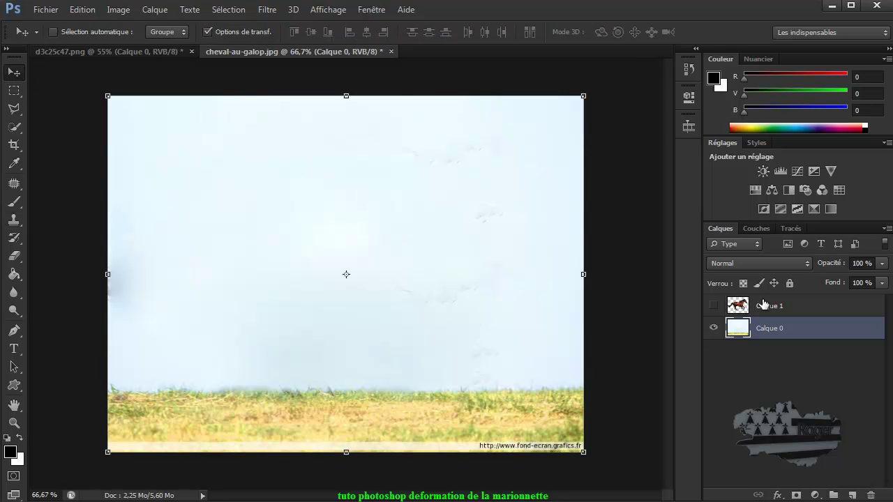
Step: Show Calque 1 above the cleaned background and make it the active layer
click(714, 306)
click(714, 328)
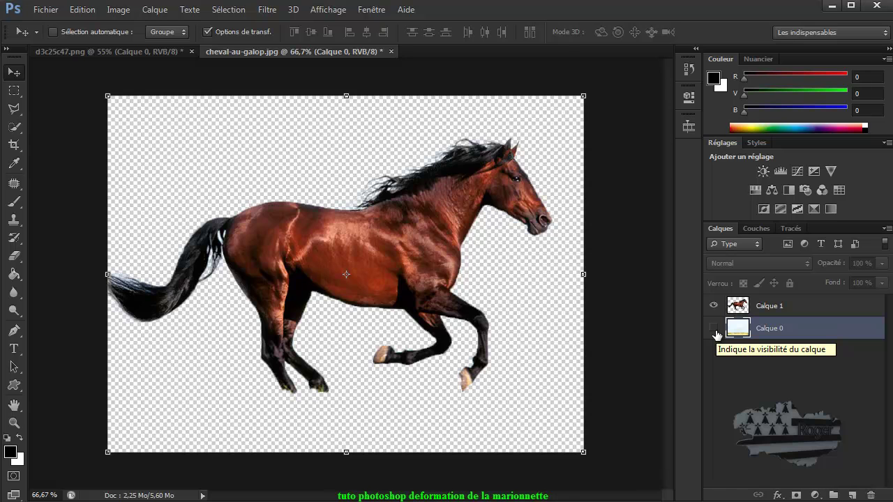
click(714, 328)
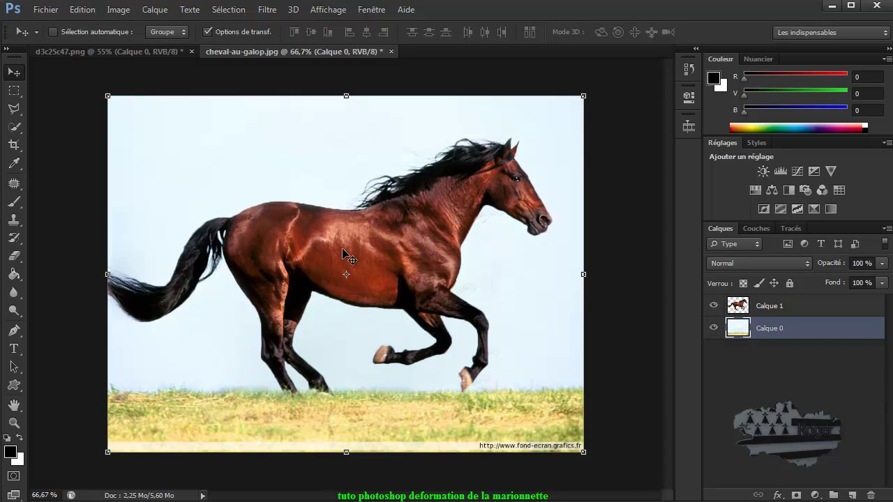
click(783, 307)
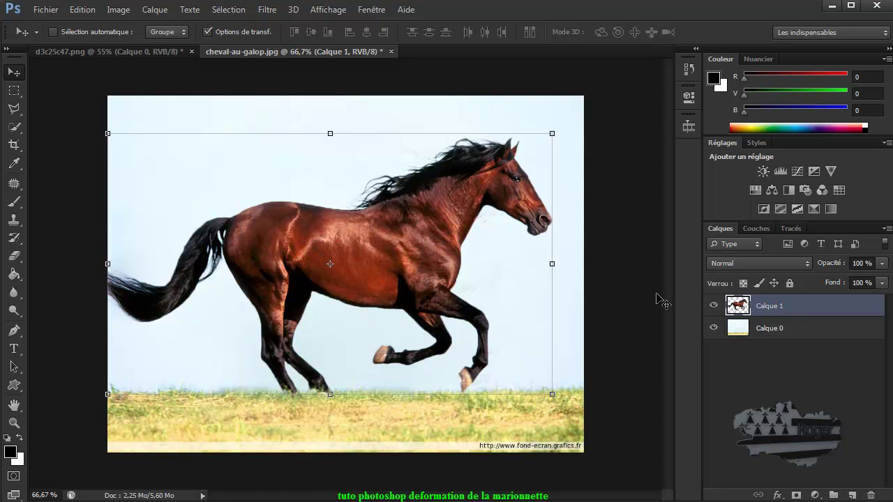
click(82, 10)
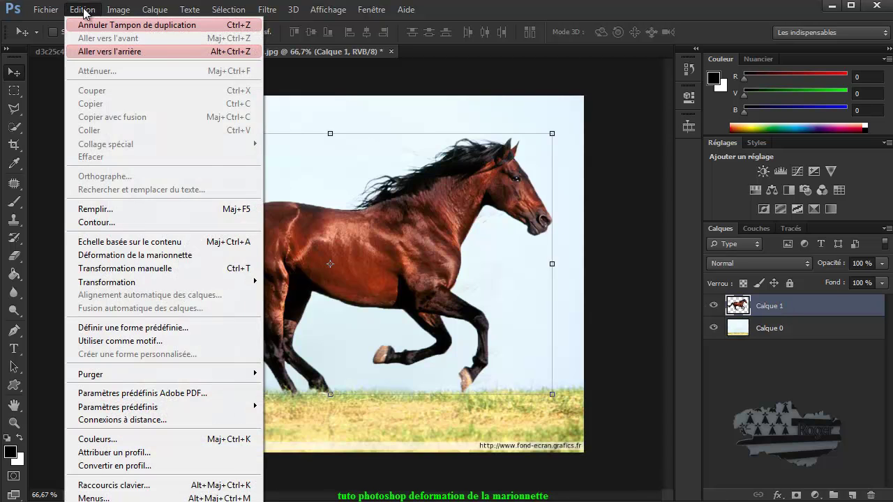
Step: Start a puppet warp on the horse, test two neck pins and a rotation, then reset
click(104, 255)
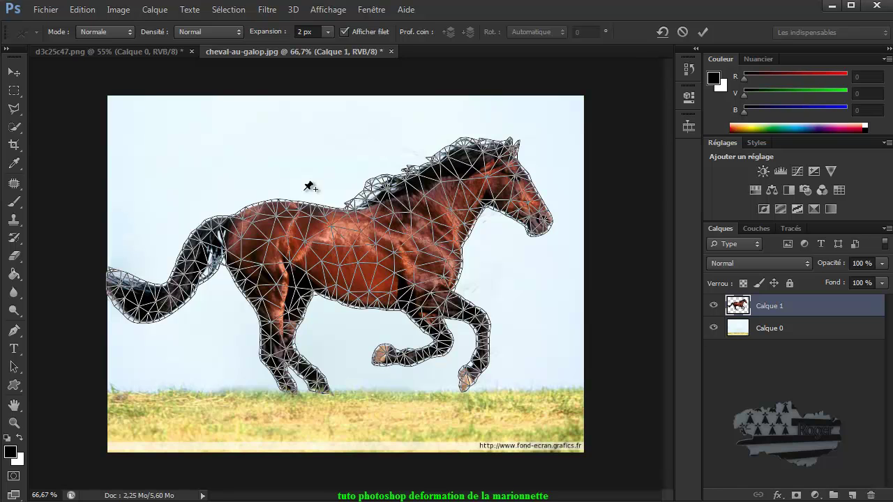
click(486, 177)
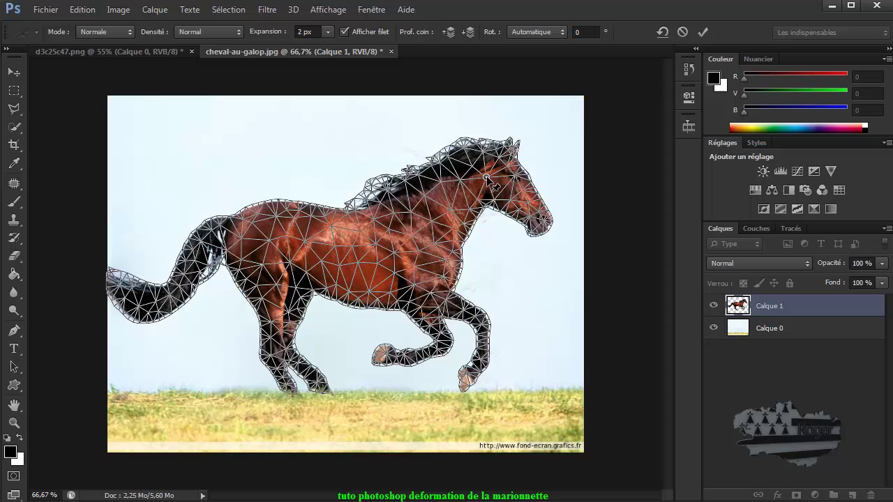
click(457, 196)
mouse_move(497, 189)
mouse_down()
mouse_move(497, 137)
mouse_move(508, 137)
mouse_up()
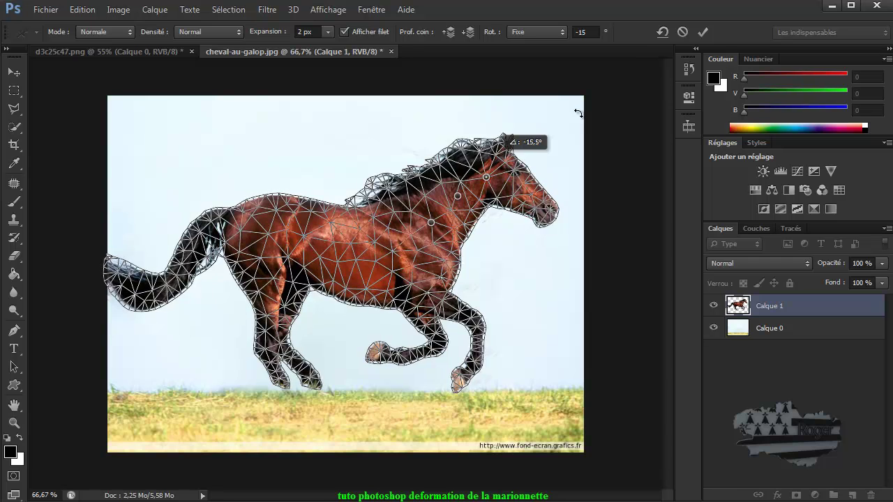
click(662, 31)
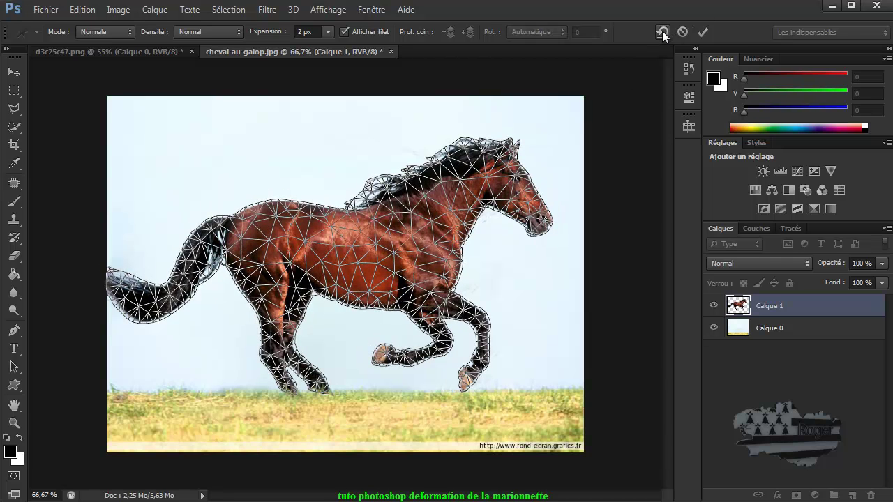
Step: Pin the horse's neck, front body, front hooves, belly, rear flank and croup
click(485, 176)
click(461, 194)
click(448, 211)
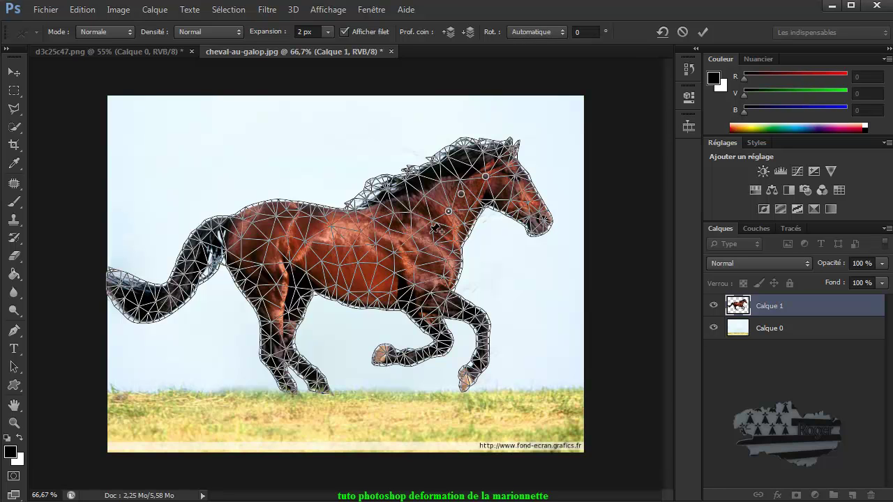
click(427, 232)
click(464, 386)
click(379, 356)
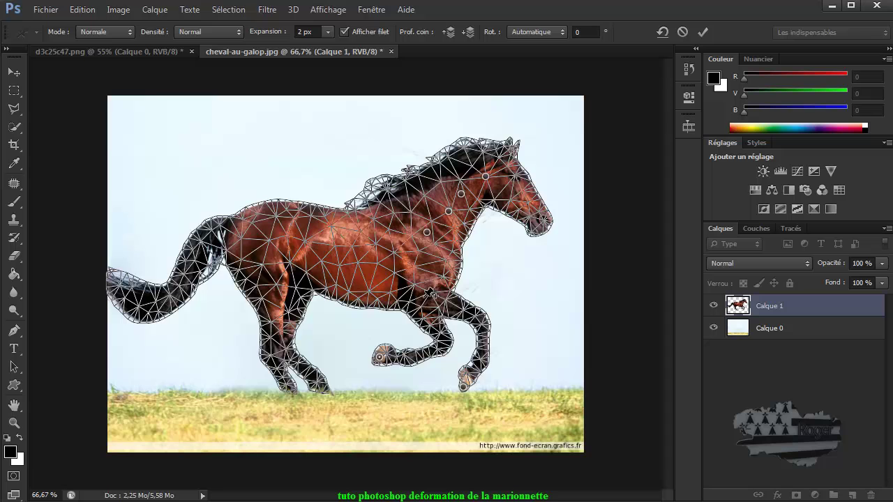
click(430, 292)
click(260, 263)
click(238, 227)
Step: Pin the hind leg down to its hoof, then rotate the head about -52°
click(270, 352)
click(297, 286)
click(289, 346)
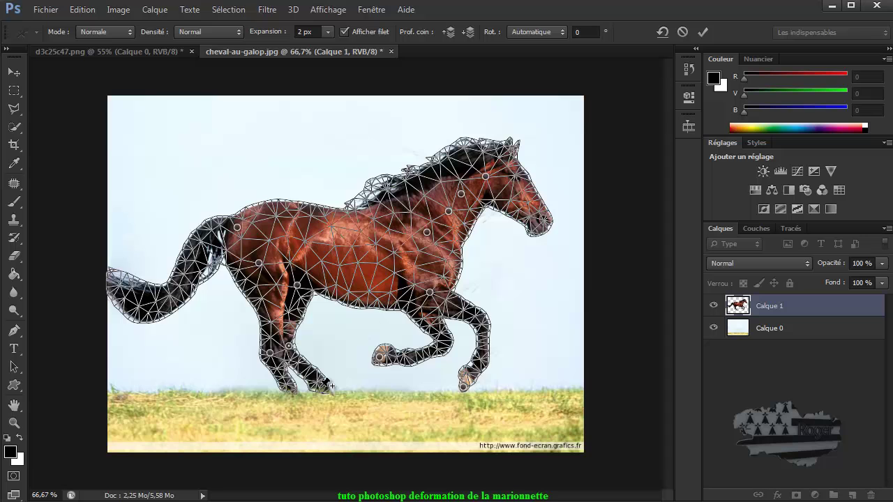
click(319, 387)
alt+click(494, 187)
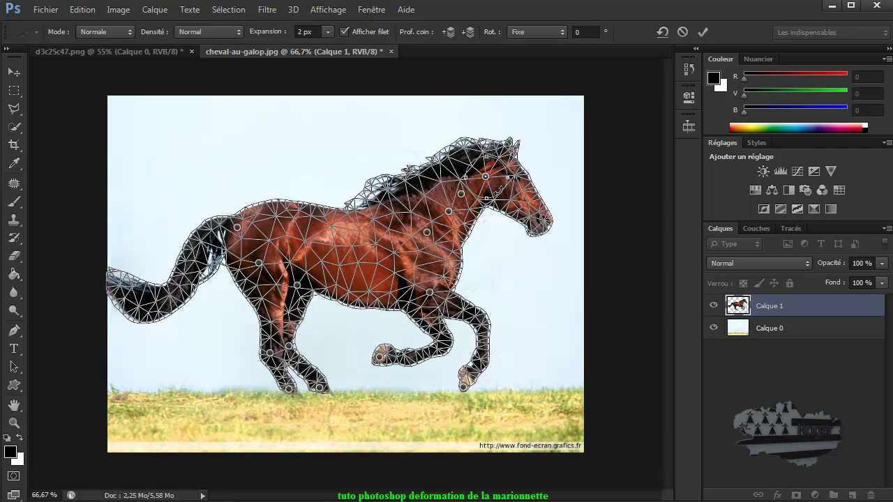
drag(503, 188, 522, 159)
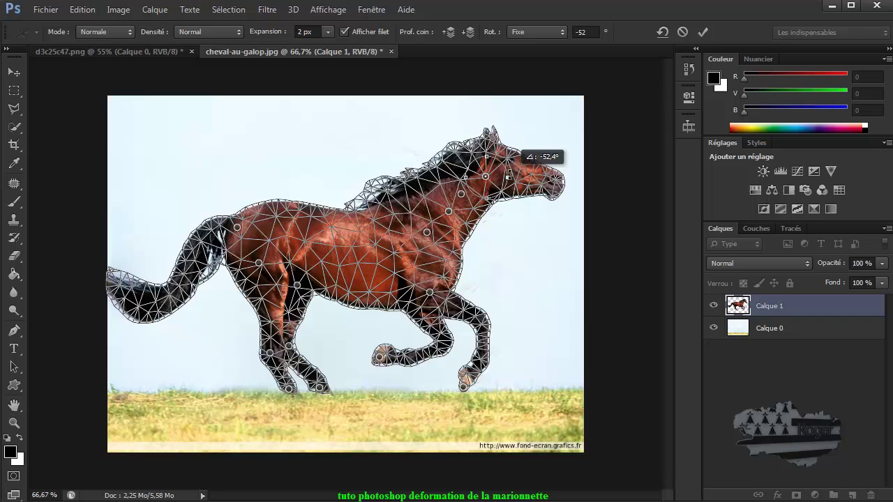
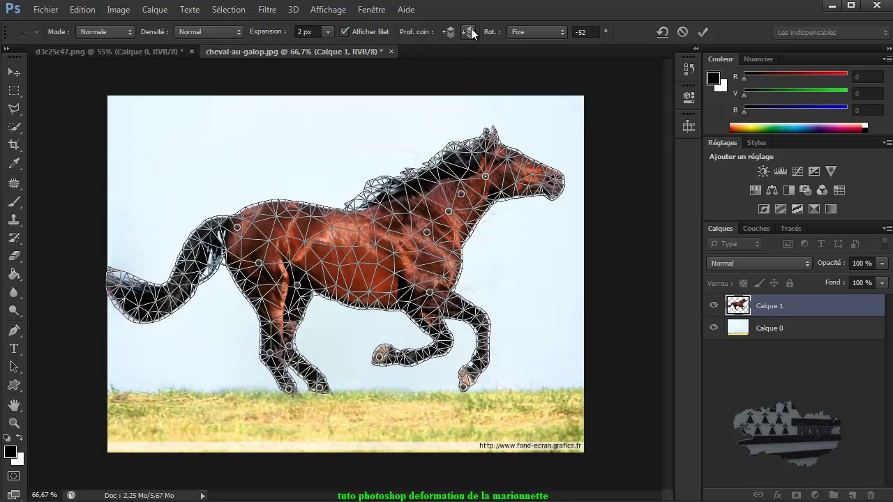
Step: With pin rotation kept Fixe, fold the front hoof up against the horse's belly
click(561, 31)
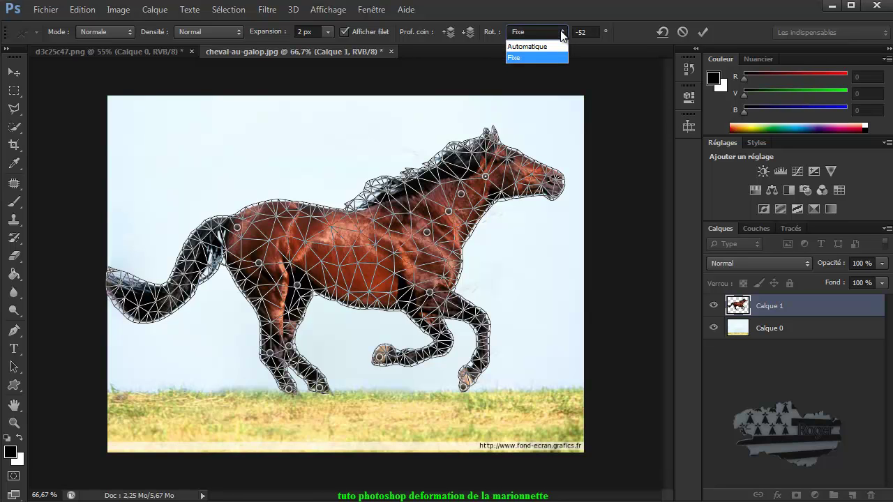
click(562, 35)
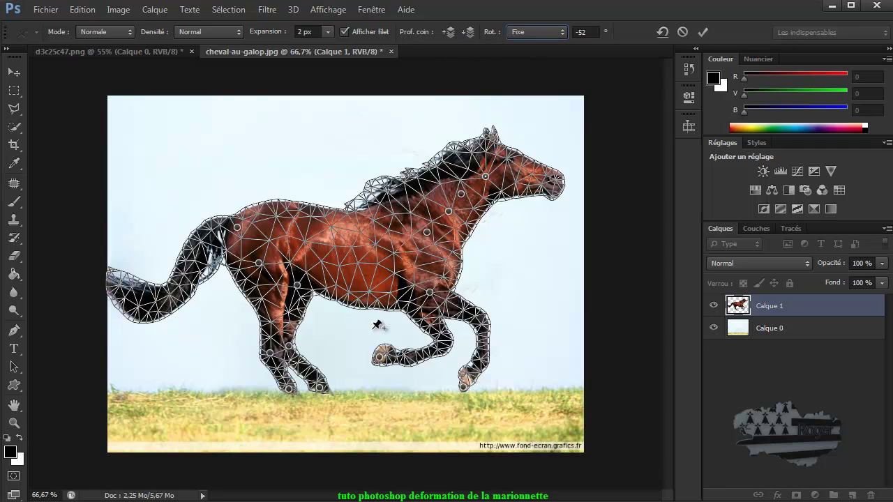
mouse_move(384, 362)
mouse_down()
mouse_move(362, 279)
mouse_move(395, 361)
mouse_up()
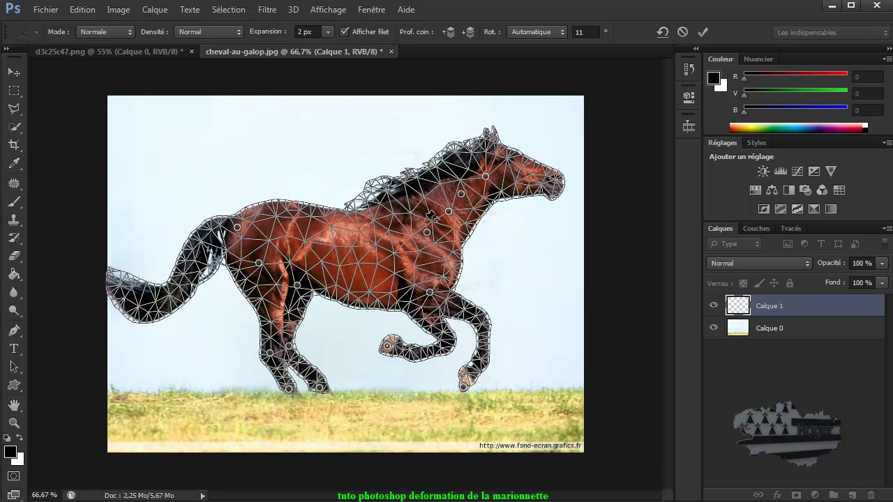
click(446, 33)
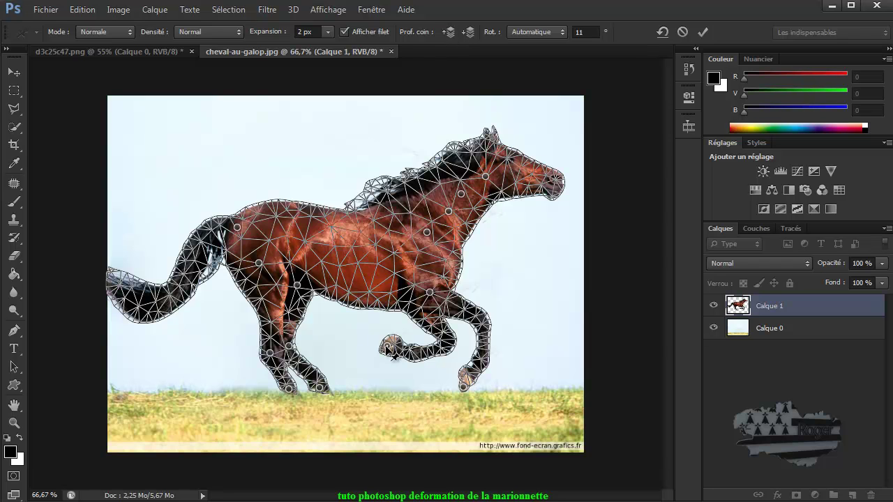
mouse_move(393, 353)
mouse_down()
mouse_move(376, 295)
mouse_move(357, 278)
mouse_up()
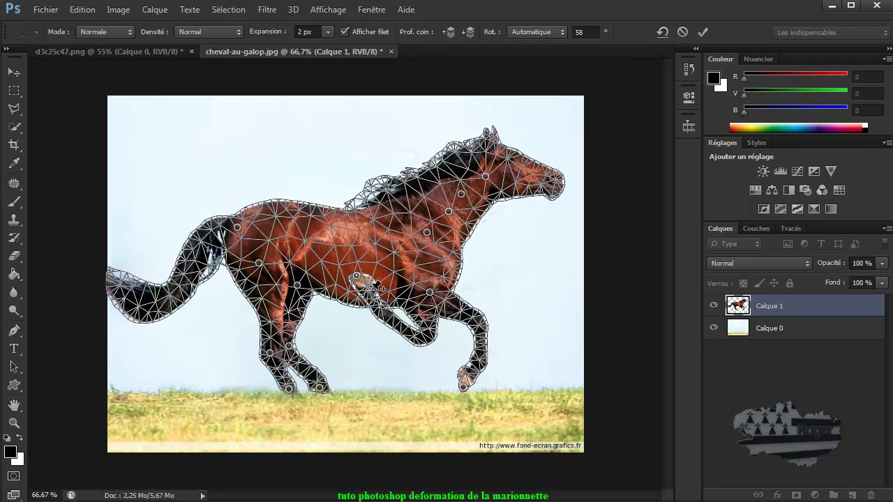
Step: Stretch the front leg down and forward, then refold it with the hoof tucked under the belly
scroll(381, 287, up, 1)
scroll(381, 288, up, 1)
scroll(382, 314, up, 1)
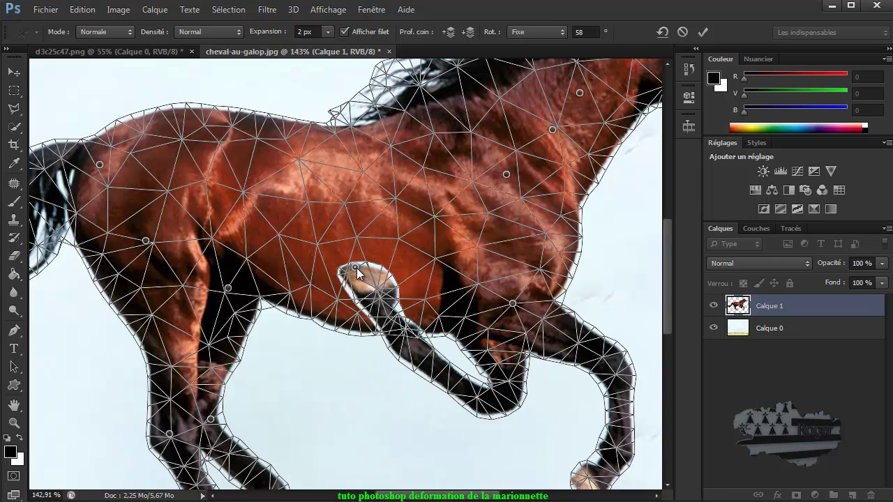
drag(355, 267, 400, 406)
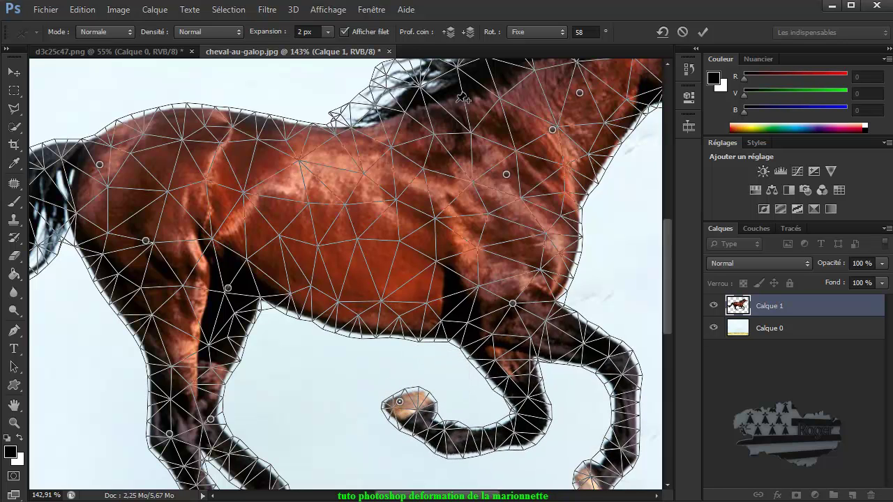
click(469, 31)
drag(401, 404, 377, 308)
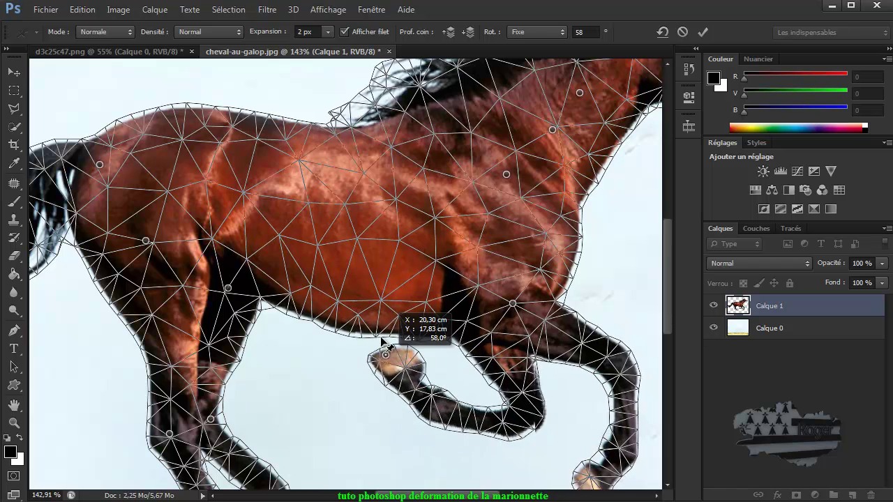
drag(368, 289, 349, 277)
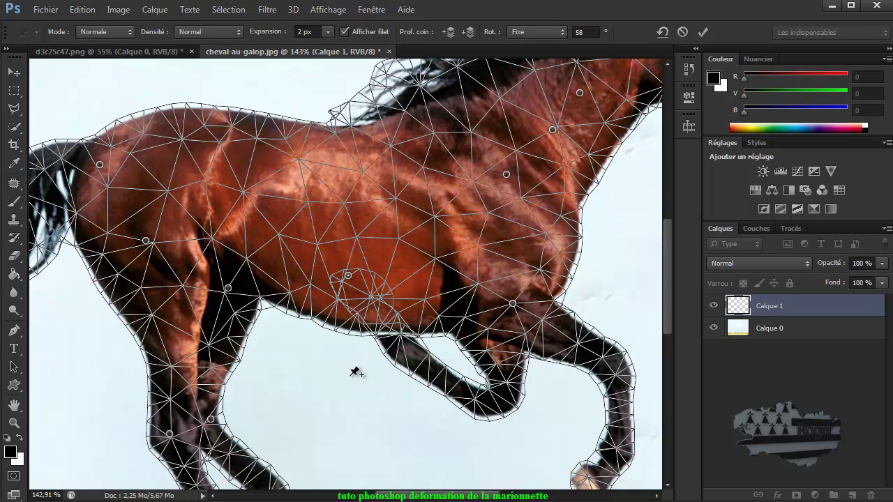
scroll(358, 389, down, 5)
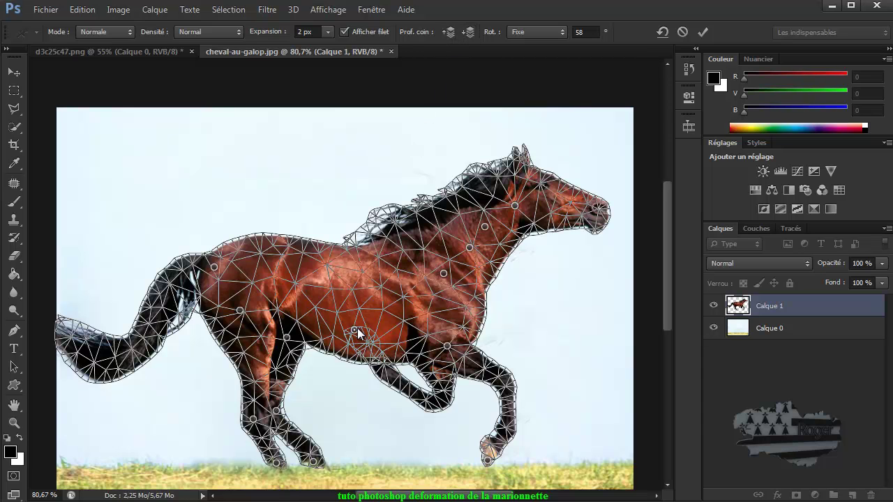
Step: Drag the front hoof pin lower so the foreleg curls forward under the chest
drag(355, 331, 391, 427)
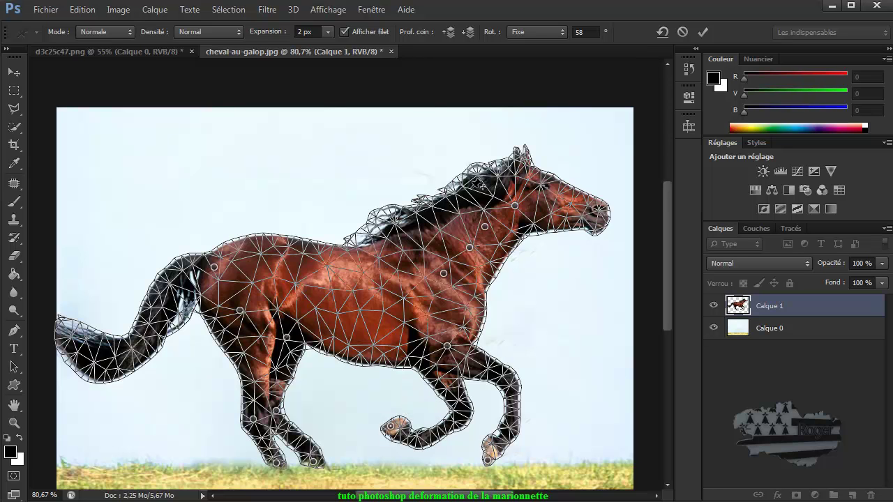
Step: Show the Fenêtre > Montage timeline panel floating over the horse canvas
click(371, 10)
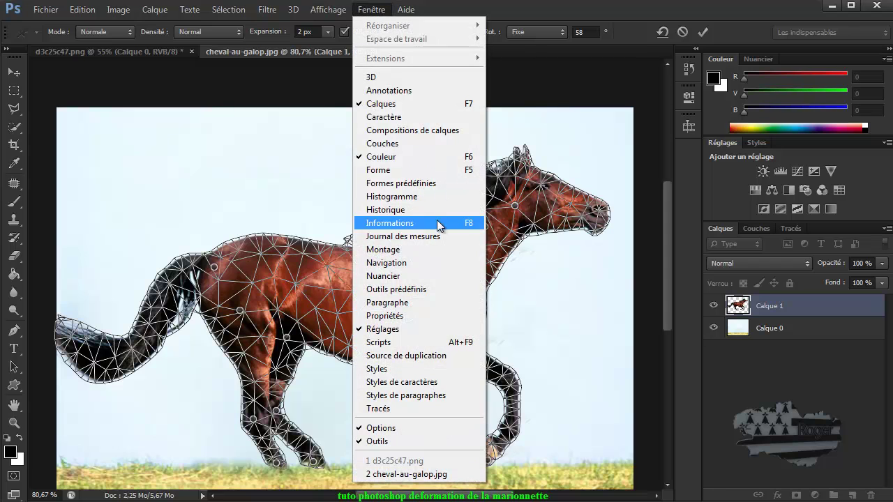
click(411, 251)
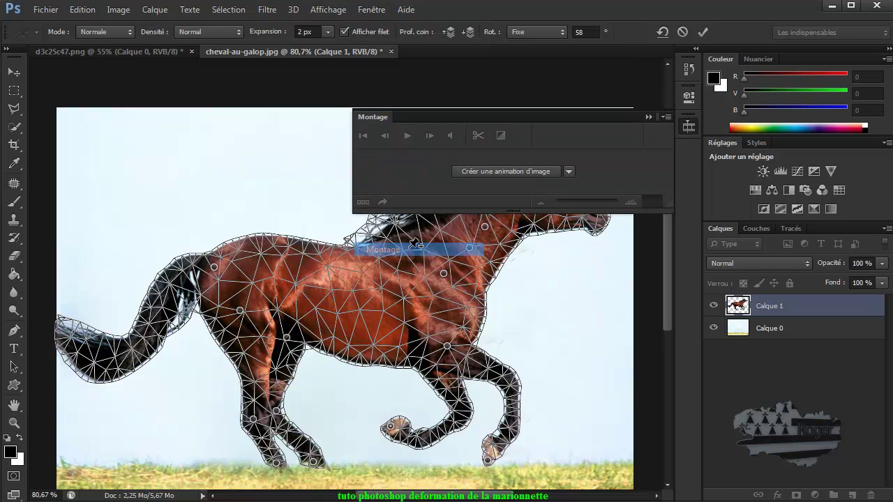
drag(542, 120, 333, 181)
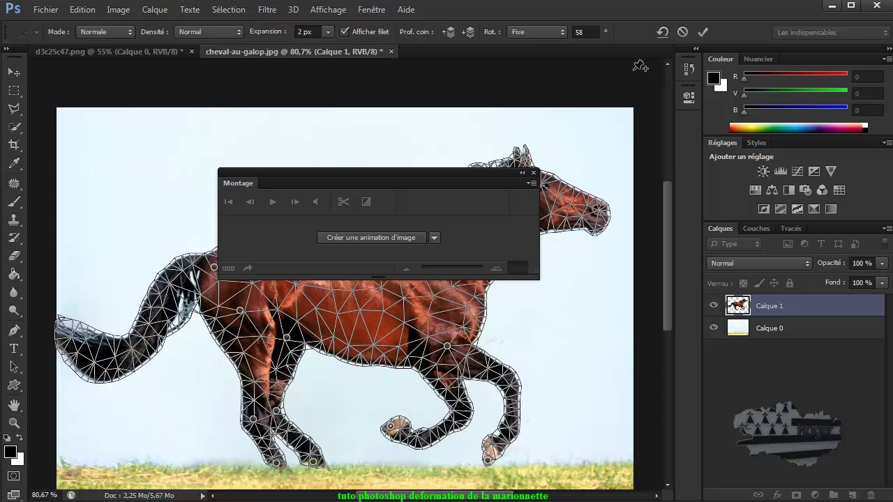
Step: Commit the Puppet Warp and set the Montage button to Créer une animation d'image
click(703, 32)
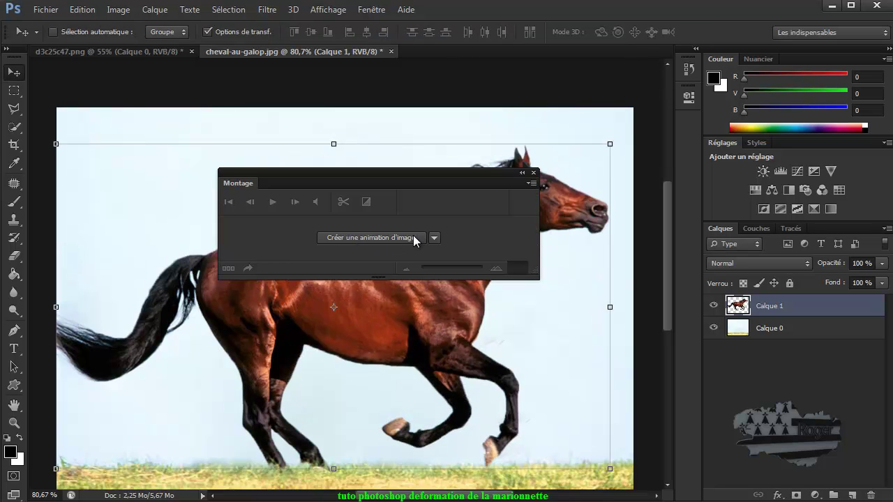
click(435, 238)
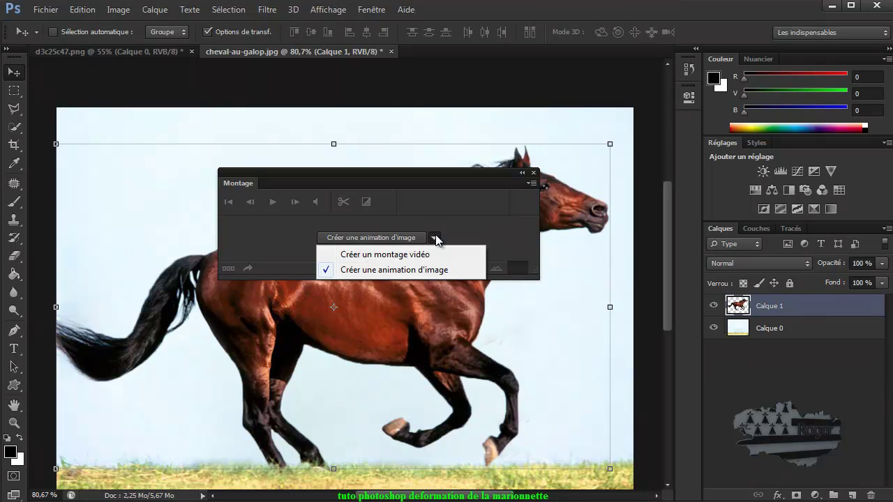
click(403, 256)
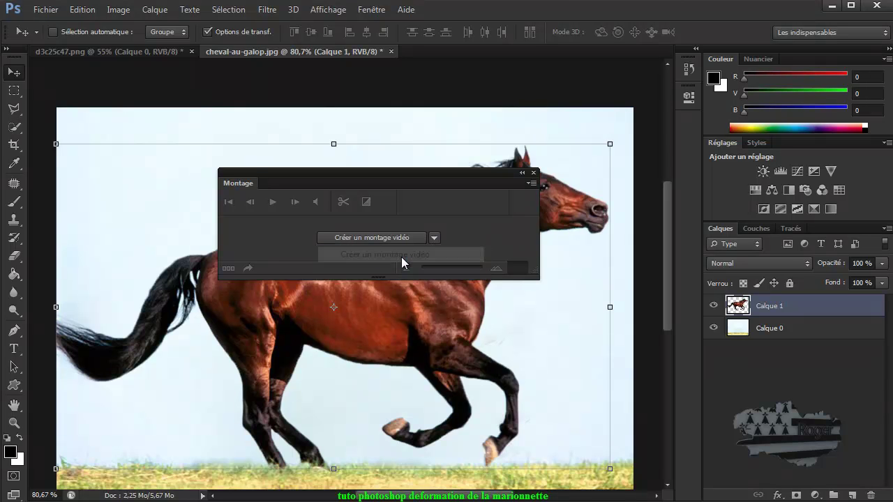
click(434, 239)
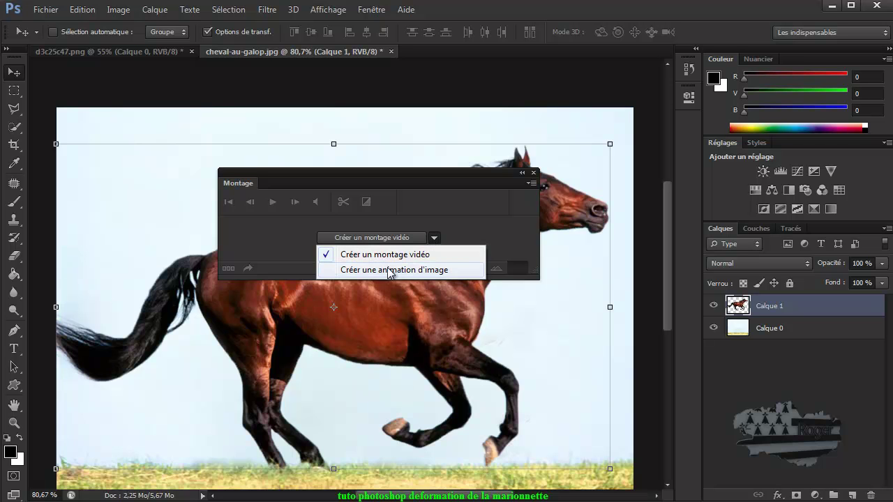
click(389, 271)
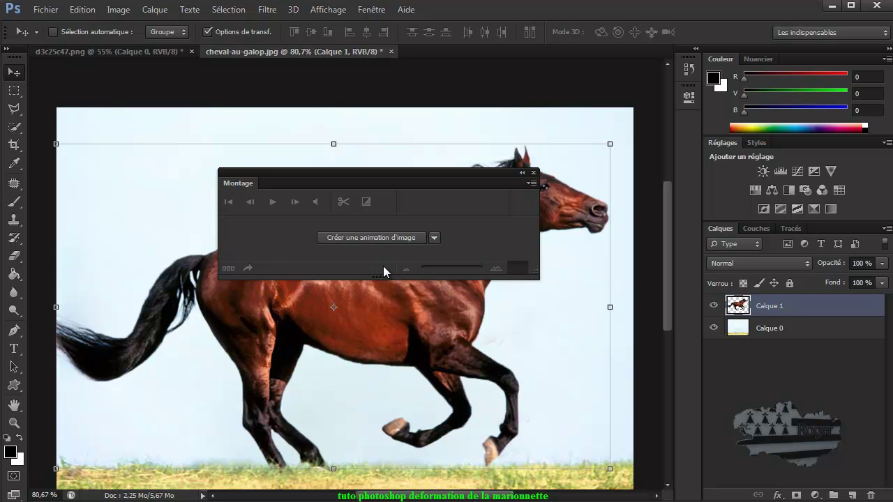
Step: Create the one-frame animation, close the Montage panel, and deselect the horse layer
click(363, 238)
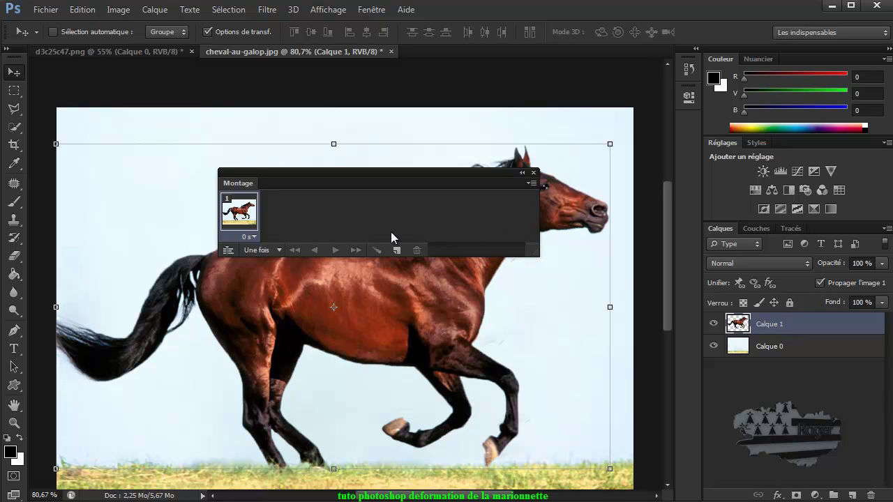
click(535, 173)
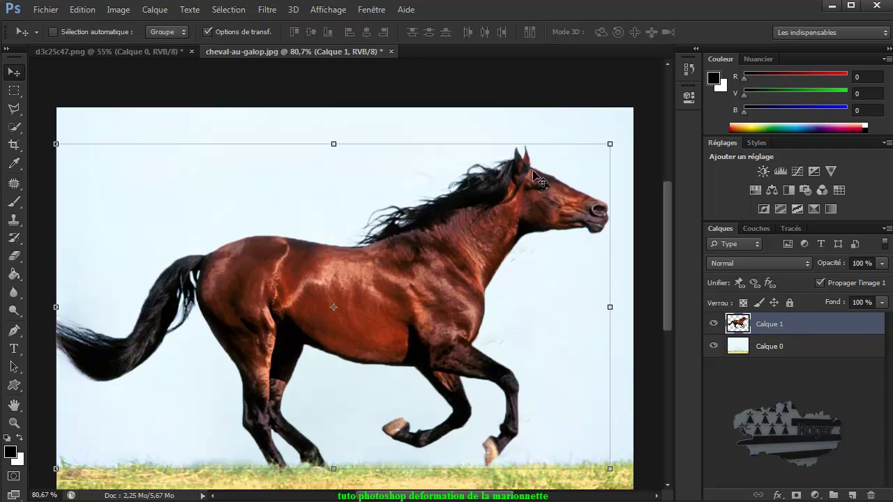
click(727, 397)
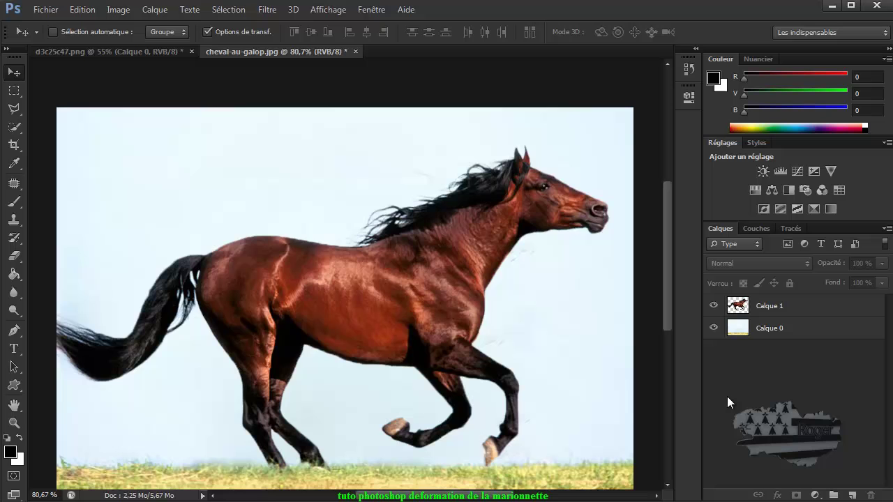